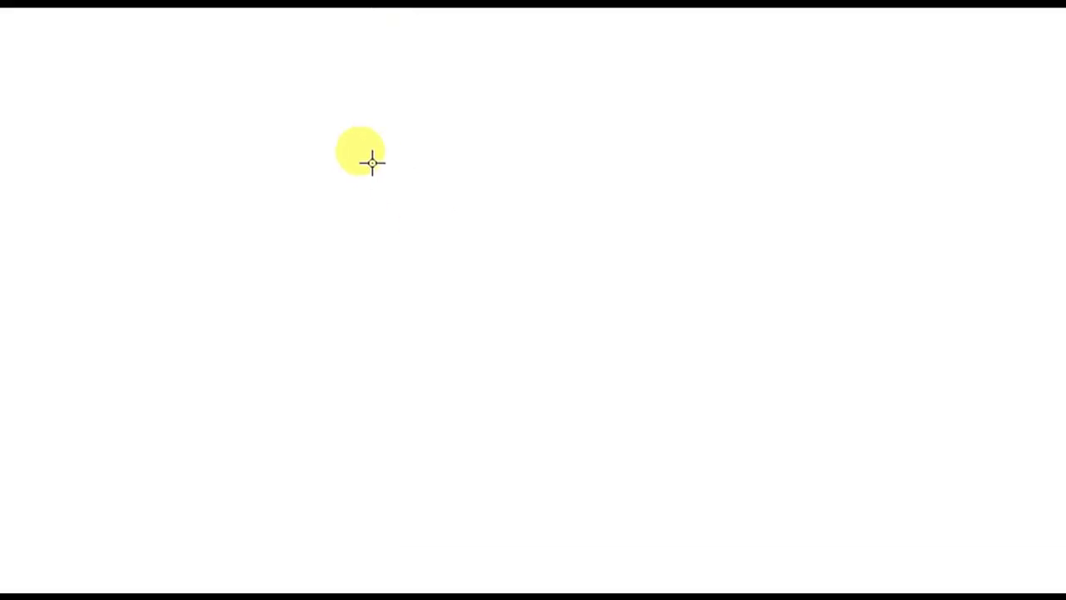
Undo a stray tall ellipse and draw a black-outlined circle near the page centre.
{"action": "mouse_move", "coordinate": [350, 155]}
{"action": "left_mouse_down"}
{"action": "mouse_move", "coordinate": [600, 388]}
{"action": "mouse_move", "coordinate": [328, 31]}
{"action": "mouse_move", "coordinate": [336, 10]}
{"action": "left_mouse_up"}
{"action": "key", "text": "ctrl+z"}
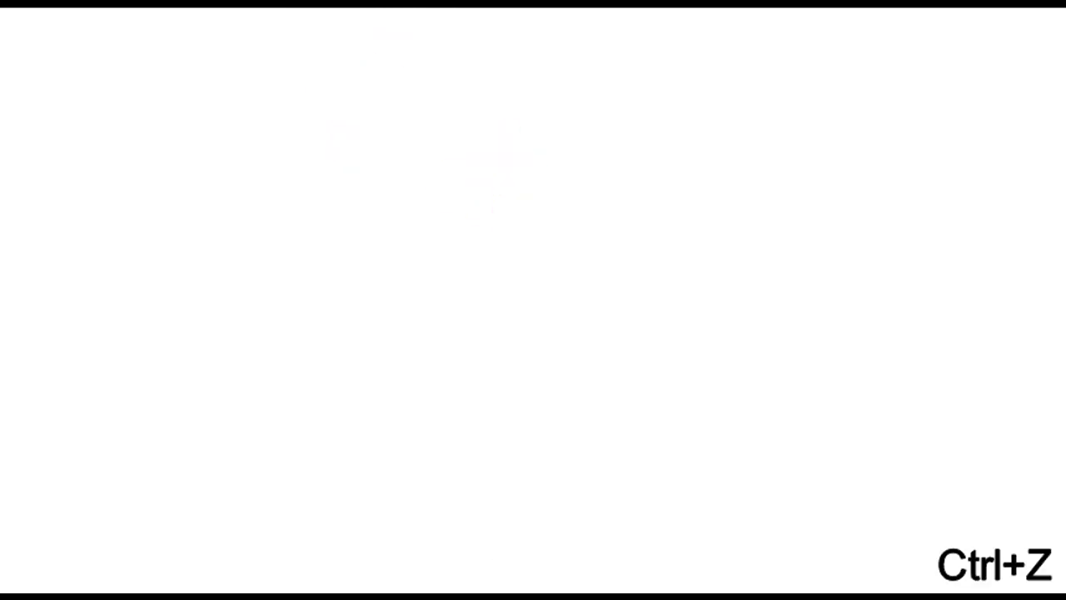
{"action": "left_click_drag", "start_coordinate": [344, 138], "coordinate": [675, 472]}
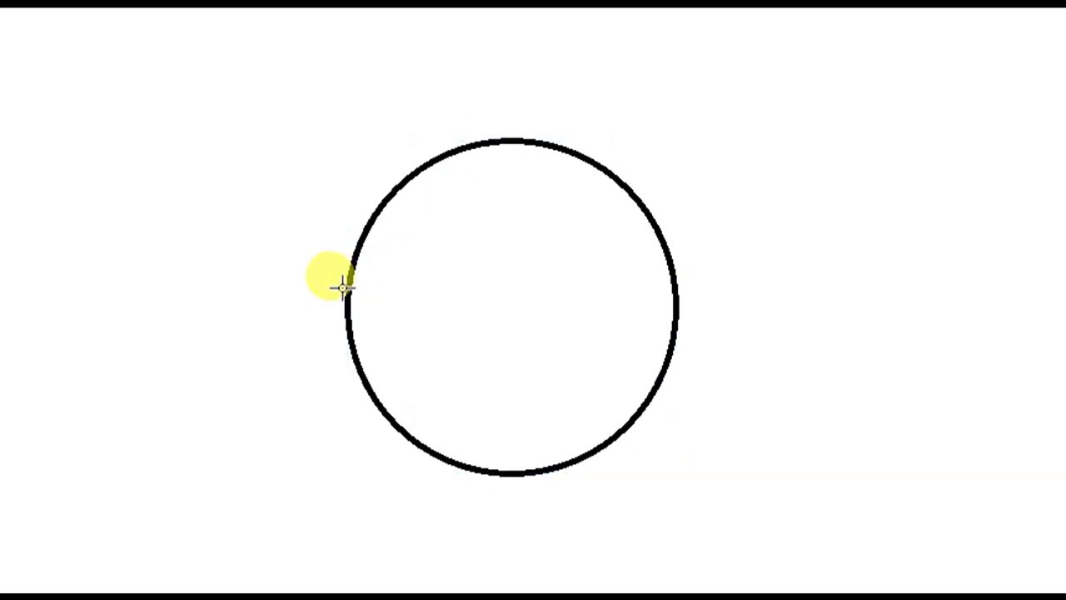
Draw a guide square, two wide rectangles, a smaller inner circle and a first freehand curve.
{"action": "left_click_drag", "start_coordinate": [346, 298], "coordinate": [523, 472]}
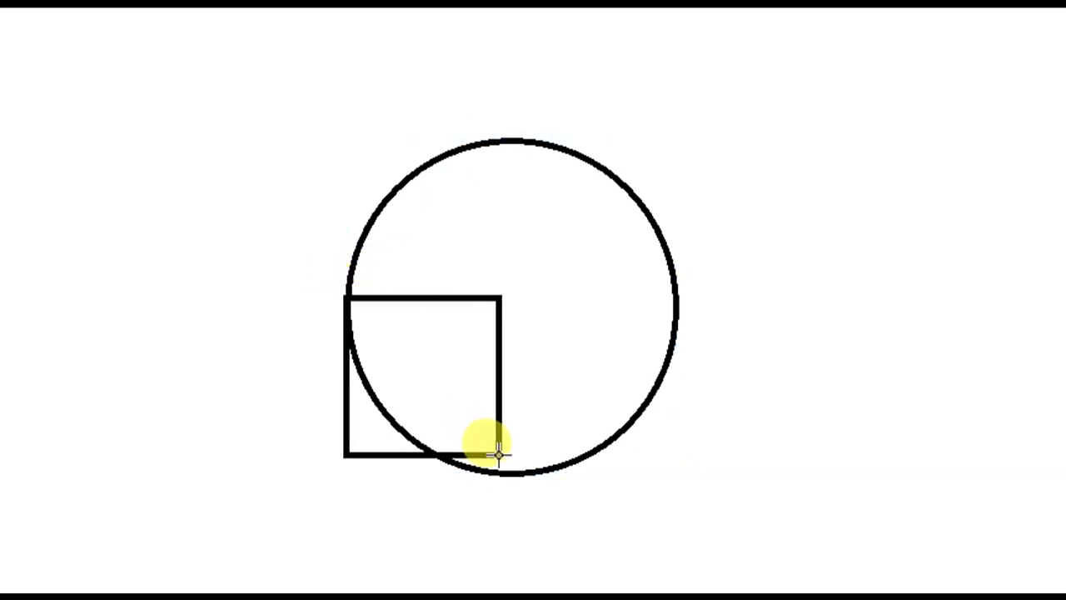
{"action": "left_click_drag", "start_coordinate": [222, 53], "coordinate": [825, 290]}
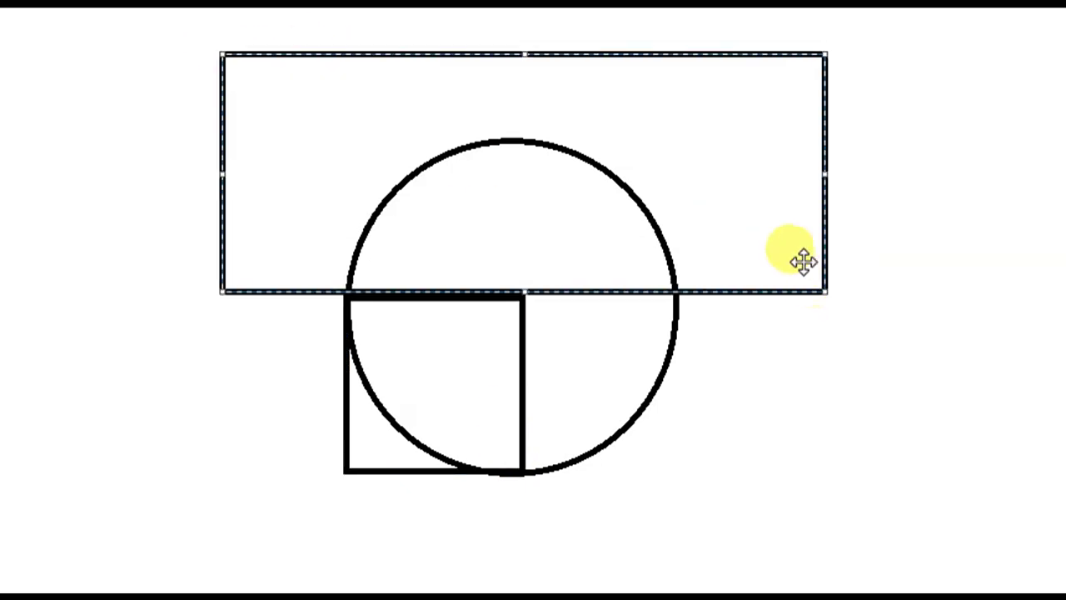
{"action": "left_click_drag", "start_coordinate": [347, 26], "coordinate": [798, 211]}
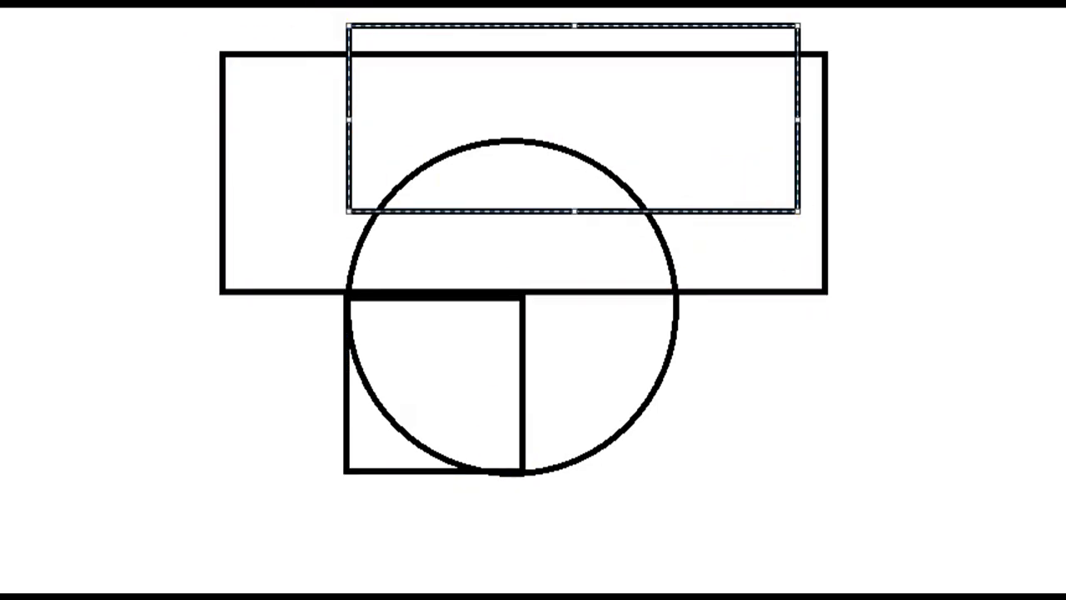
{"action": "left_click", "coordinate": [306, 40]}
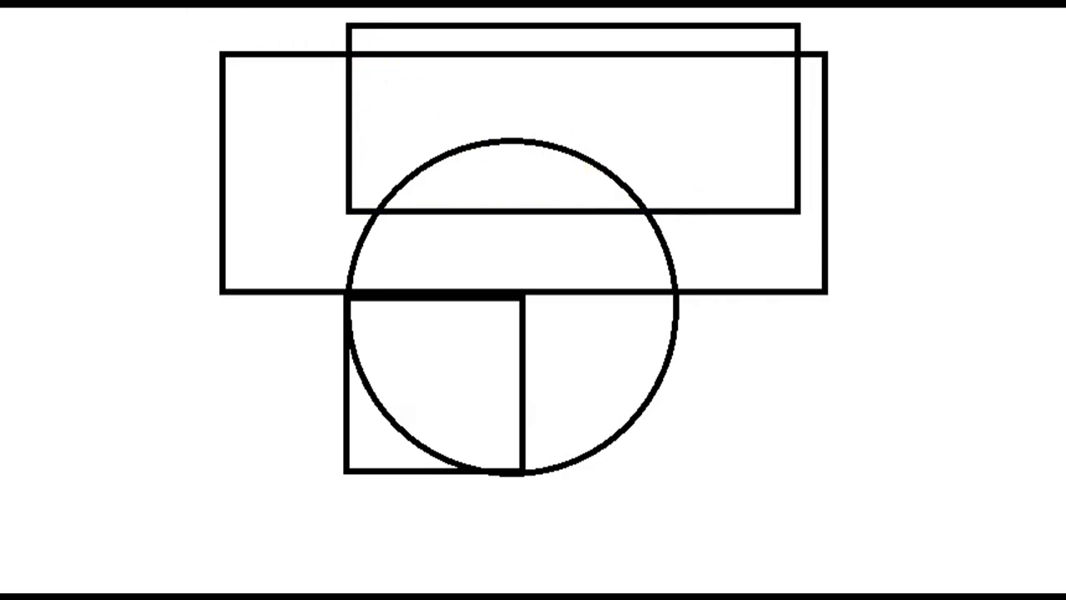
{"action": "left_click_drag", "start_coordinate": [439, 237], "coordinate": [580, 378]}
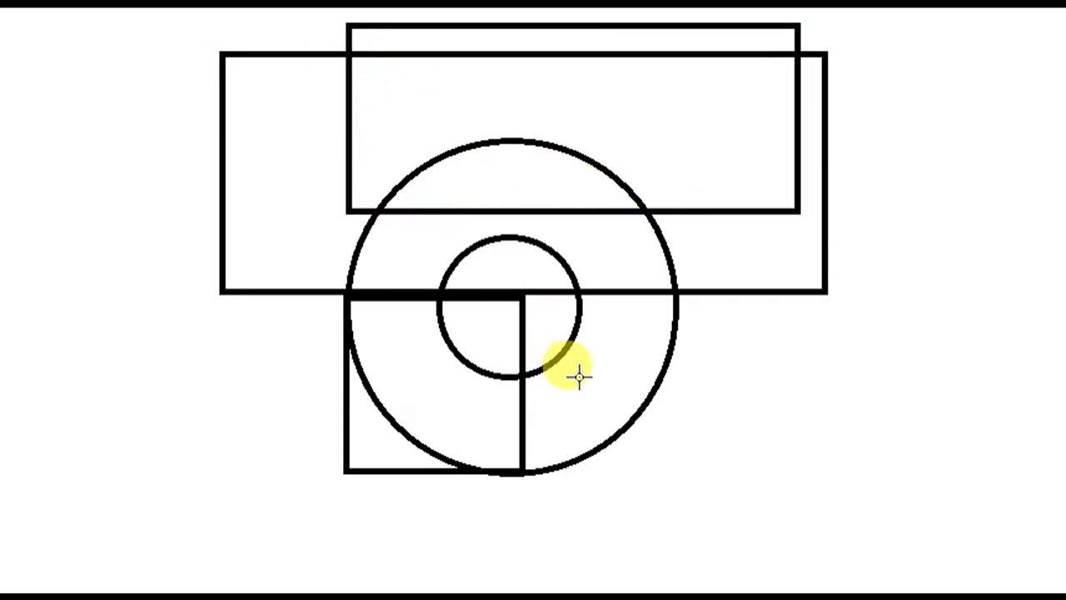
{"action": "mouse_move", "coordinate": [578, 267]}
{"action": "left_mouse_down"}
{"action": "mouse_move", "coordinate": [606, 285]}
{"action": "mouse_move", "coordinate": [645, 230]}
{"action": "mouse_move", "coordinate": [628, 200]}
{"action": "mouse_move", "coordinate": [635, 248]}
{"action": "mouse_move", "coordinate": [448, 249]}
{"action": "mouse_move", "coordinate": [445, 311]}
{"action": "mouse_move", "coordinate": [419, 290]}
{"action": "left_mouse_up"}
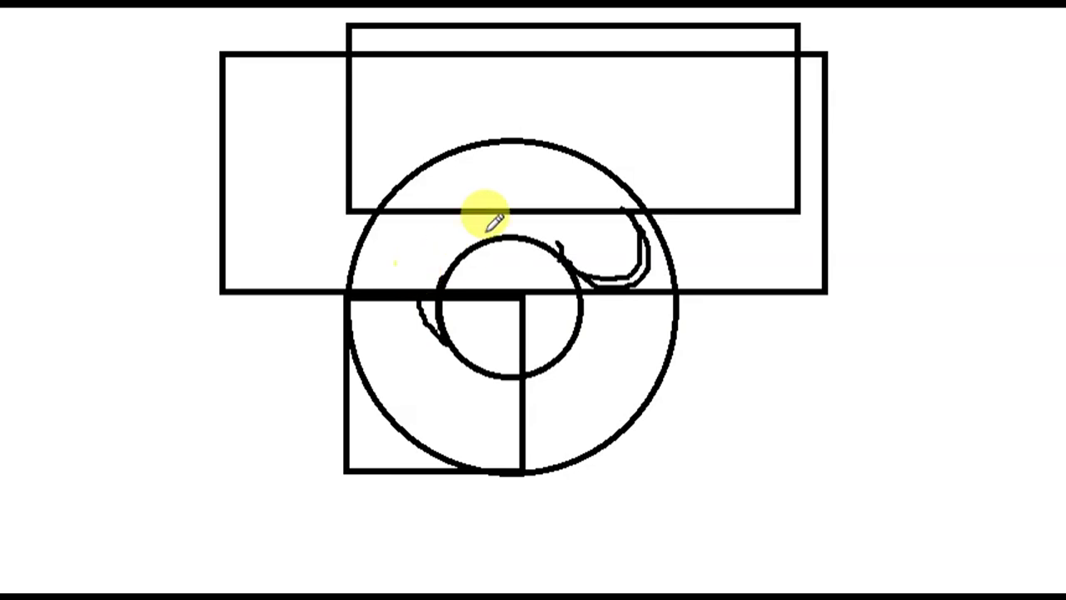
Sketch the elephant's diagonal back line and the ground lines, enclosed by a long bottom rectangle.
{"action": "left_click_drag", "start_coordinate": [497, 234], "coordinate": [436, 300]}
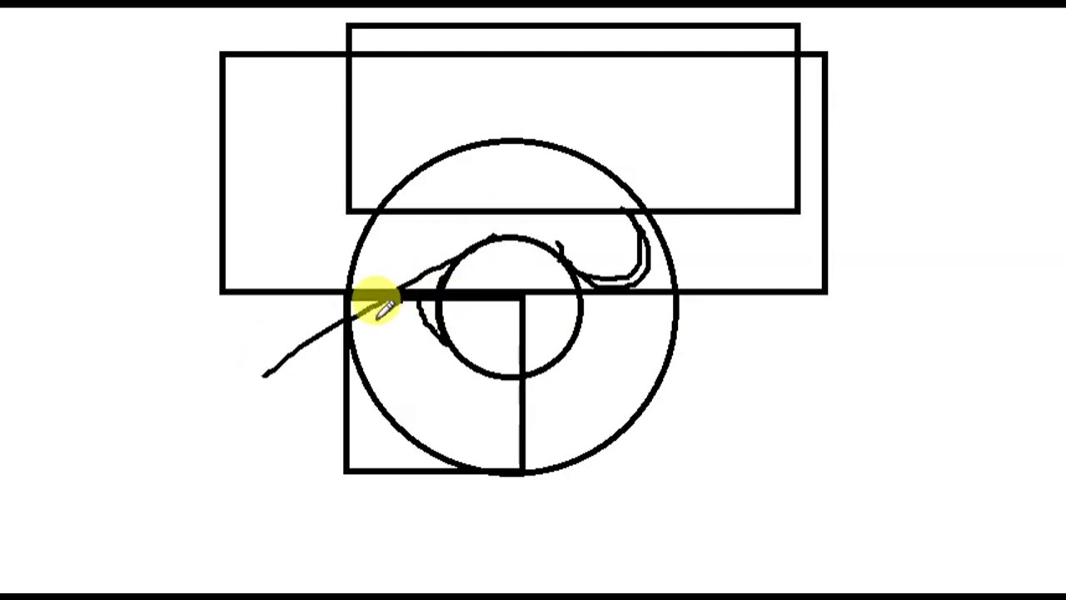
{"action": "left_click_drag", "start_coordinate": [364, 305], "coordinate": [354, 342]}
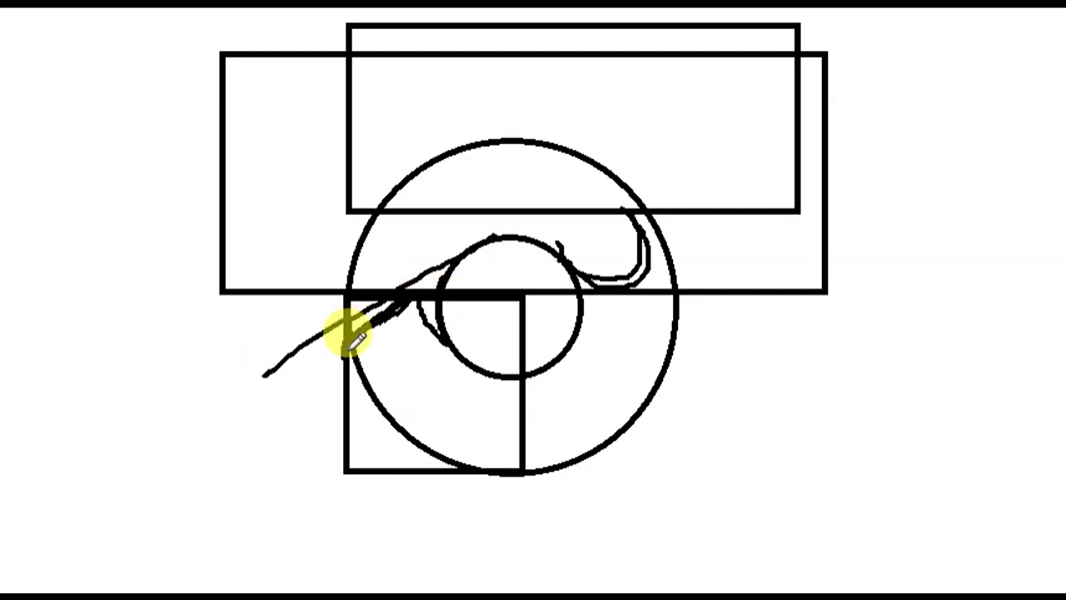
{"action": "left_click_drag", "start_coordinate": [217, 457], "coordinate": [1065, 478]}
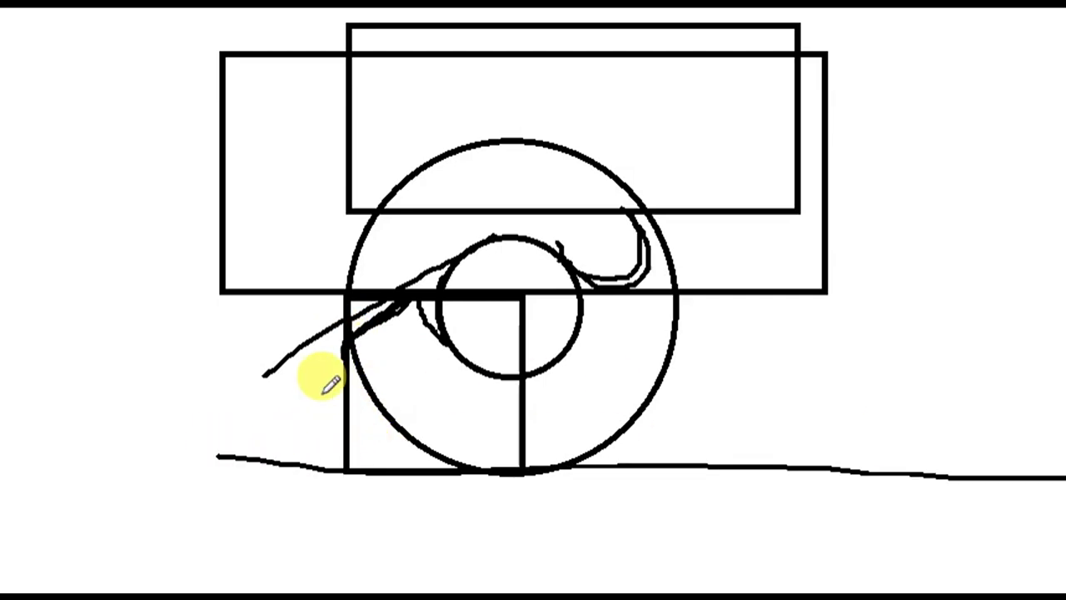
{"action": "left_click_drag", "start_coordinate": [287, 435], "coordinate": [848, 472]}
{"action": "left_click_drag", "start_coordinate": [768, 406], "coordinate": [193, 452]}
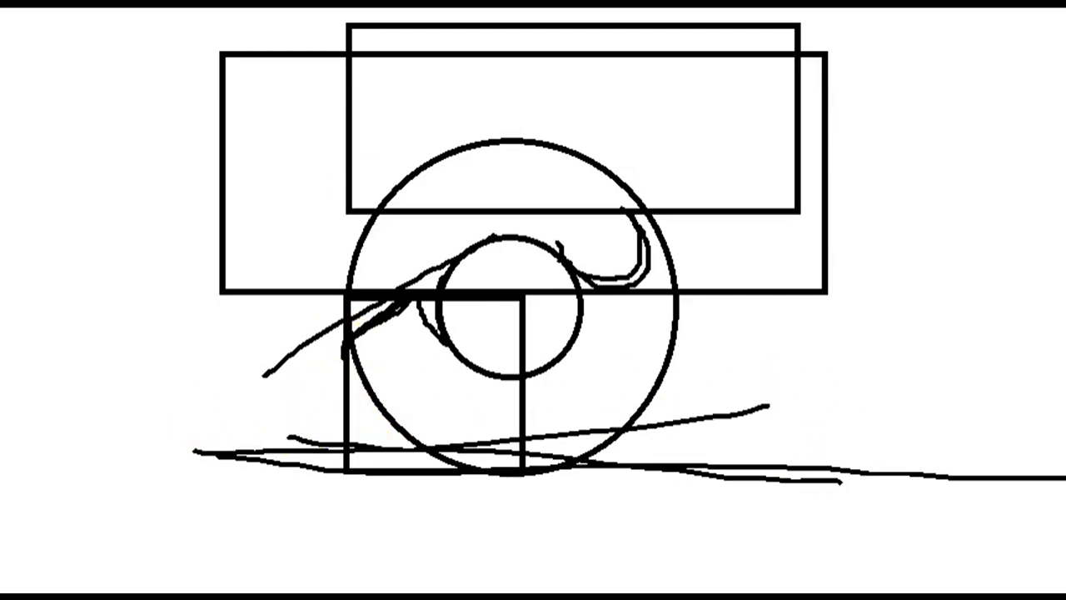
{"action": "left_click_drag", "start_coordinate": [162, 528], "coordinate": [940, 414]}
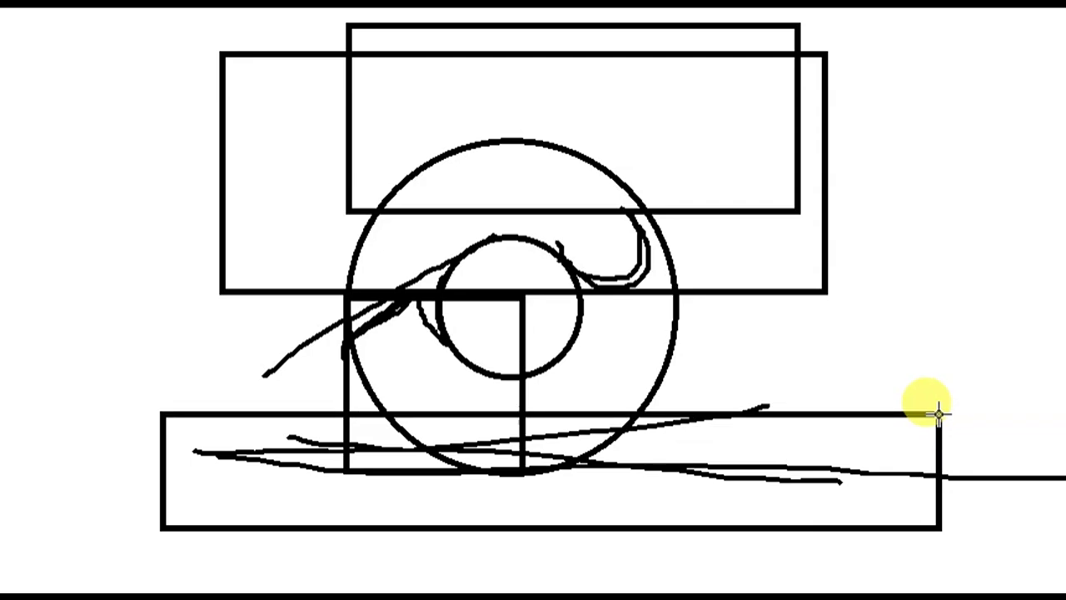
Sketch the trunk curve, legs, belly line, foot strokes and an arc over the head.
{"action": "mouse_move", "coordinate": [583, 310]}
{"action": "left_mouse_down"}
{"action": "mouse_move", "coordinate": [670, 246]}
{"action": "mouse_move", "coordinate": [582, 333]}
{"action": "left_mouse_up"}
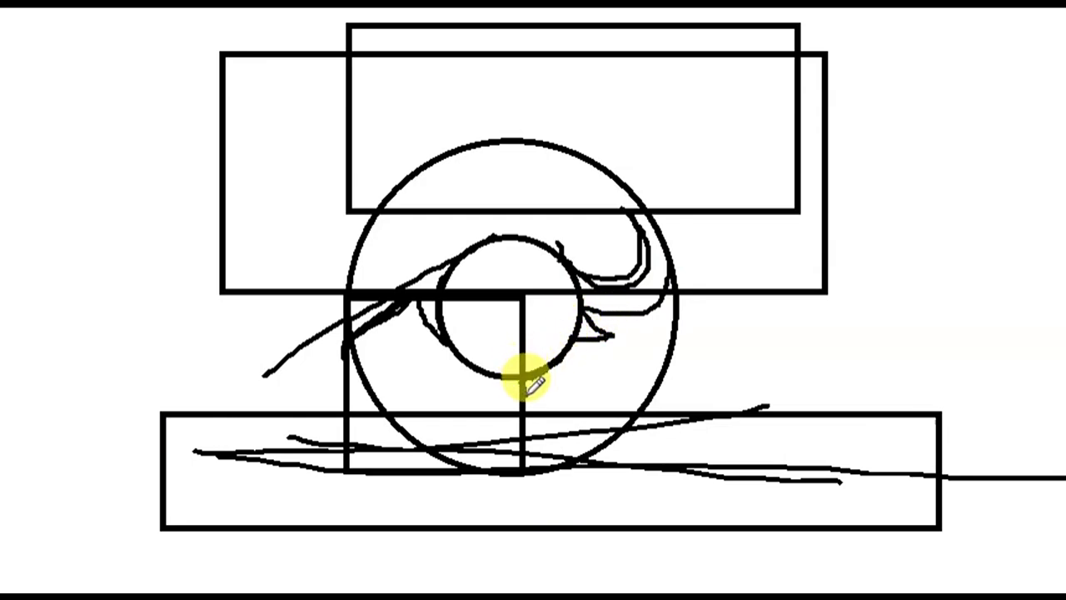
{"action": "left_click_drag", "start_coordinate": [526, 435], "coordinate": [527, 457]}
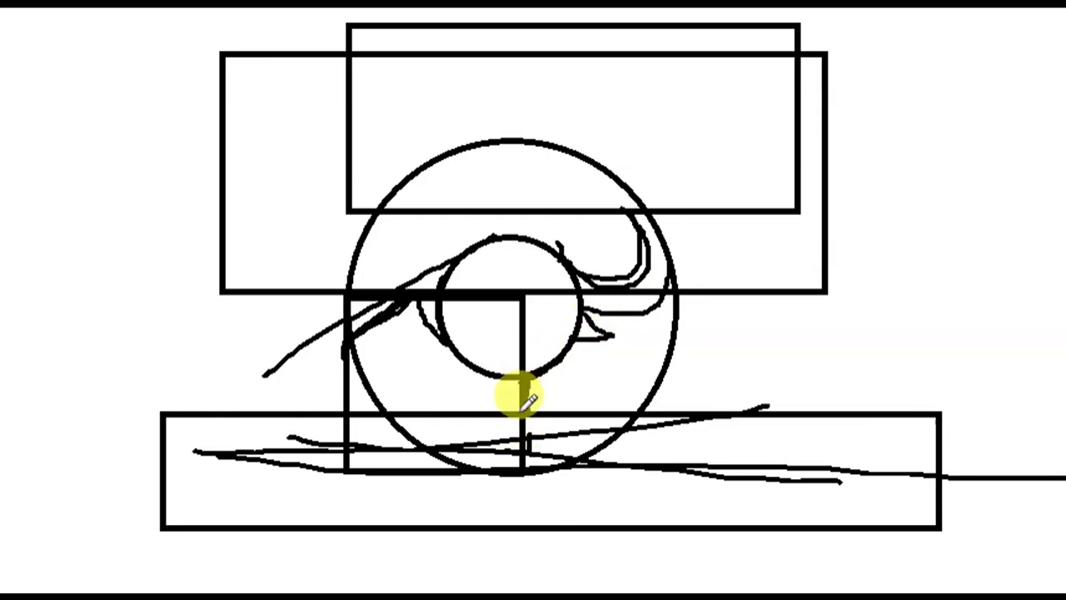
{"action": "mouse_move", "coordinate": [527, 402]}
{"action": "left_mouse_down"}
{"action": "mouse_move", "coordinate": [483, 352]}
{"action": "mouse_move", "coordinate": [499, 397]}
{"action": "mouse_move", "coordinate": [483, 375]}
{"action": "mouse_move", "coordinate": [487, 360]}
{"action": "left_mouse_up"}
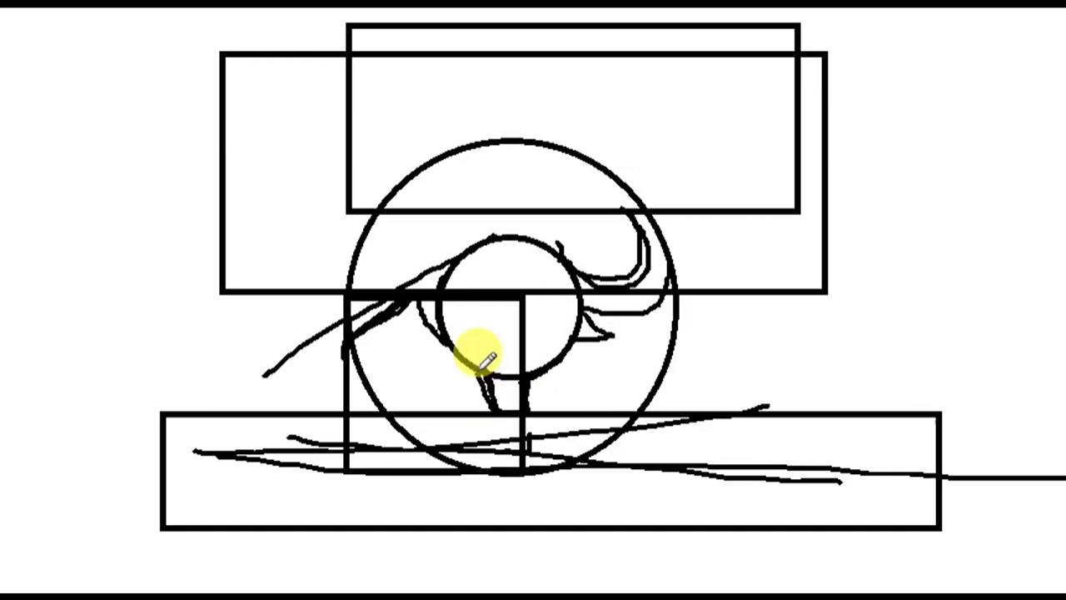
{"action": "mouse_move", "coordinate": [406, 369]}
{"action": "left_mouse_down"}
{"action": "mouse_move", "coordinate": [471, 369]}
{"action": "mouse_move", "coordinate": [416, 372]}
{"action": "mouse_move", "coordinate": [394, 357]}
{"action": "mouse_move", "coordinate": [380, 369]}
{"action": "mouse_move", "coordinate": [468, 379]}
{"action": "mouse_move", "coordinate": [475, 369]}
{"action": "mouse_move", "coordinate": [511, 388]}
{"action": "mouse_move", "coordinate": [525, 366]}
{"action": "mouse_move", "coordinate": [564, 388]}
{"action": "mouse_move", "coordinate": [536, 364]}
{"action": "mouse_move", "coordinate": [539, 393]}
{"action": "mouse_move", "coordinate": [535, 365]}
{"action": "left_mouse_up"}
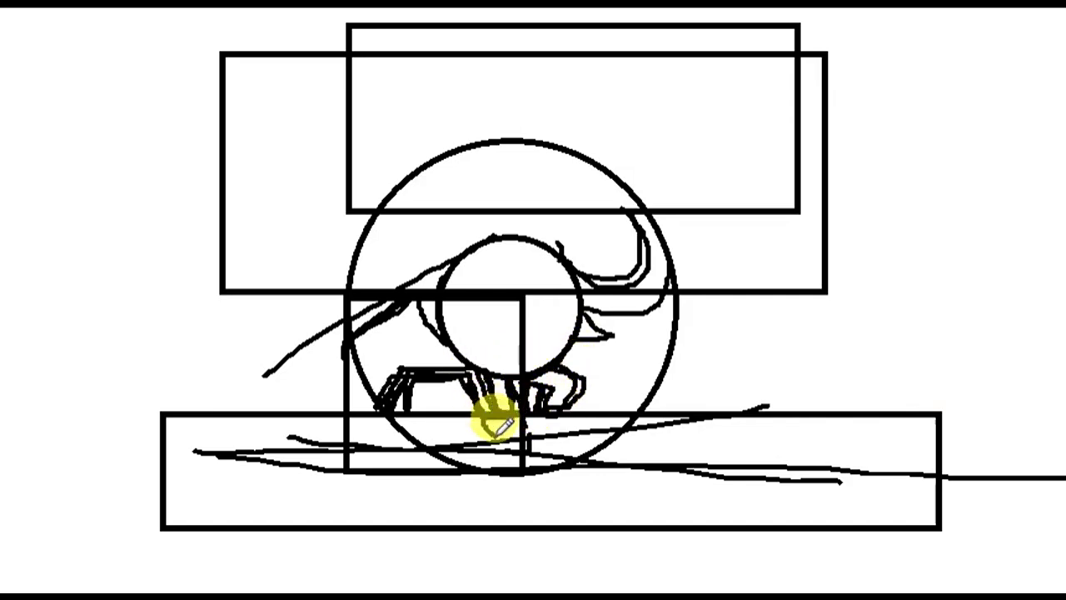
{"action": "mouse_move", "coordinate": [495, 416]}
{"action": "left_mouse_down"}
{"action": "mouse_move", "coordinate": [518, 374]}
{"action": "mouse_move", "coordinate": [485, 397]}
{"action": "mouse_move", "coordinate": [499, 424]}
{"action": "mouse_move", "coordinate": [416, 374]}
{"action": "mouse_move", "coordinate": [389, 374]}
{"action": "mouse_move", "coordinate": [397, 430]}
{"action": "mouse_move", "coordinate": [469, 376]}
{"action": "mouse_move", "coordinate": [385, 409]}
{"action": "mouse_move", "coordinate": [423, 433]}
{"action": "mouse_move", "coordinate": [612, 428]}
{"action": "mouse_move", "coordinate": [388, 404]}
{"action": "mouse_move", "coordinate": [405, 382]}
{"action": "mouse_move", "coordinate": [443, 380]}
{"action": "mouse_move", "coordinate": [492, 411]}
{"action": "mouse_move", "coordinate": [519, 375]}
{"action": "mouse_move", "coordinate": [542, 376]}
{"action": "mouse_move", "coordinate": [554, 400]}
{"action": "mouse_move", "coordinate": [578, 381]}
{"action": "mouse_move", "coordinate": [556, 350]}
{"action": "mouse_move", "coordinate": [583, 388]}
{"action": "left_mouse_up"}
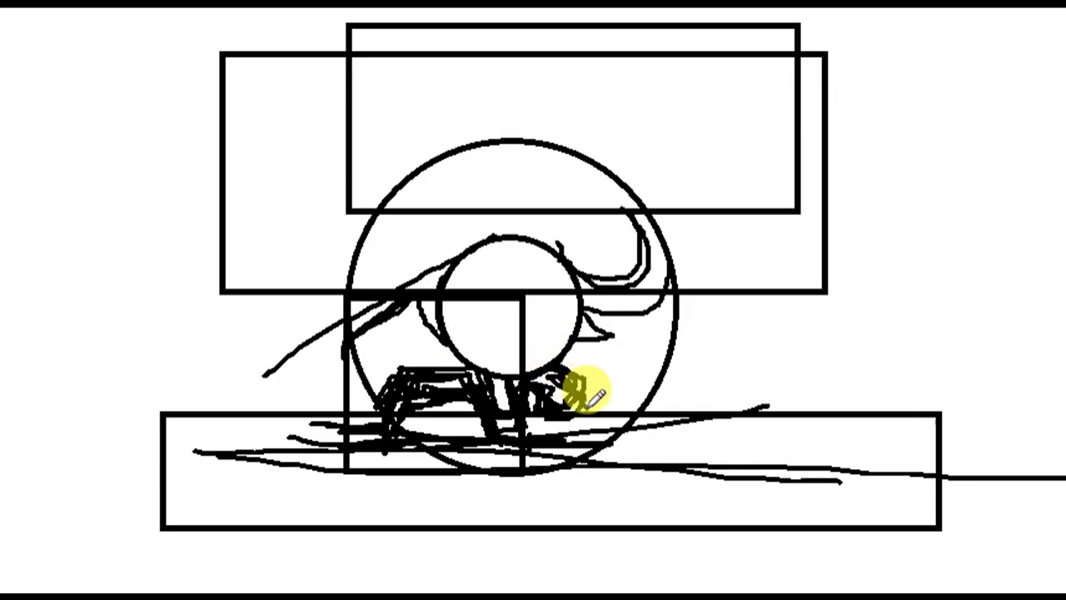
{"action": "mouse_move", "coordinate": [325, 345]}
{"action": "left_mouse_down"}
{"action": "mouse_move", "coordinate": [428, 274]}
{"action": "mouse_move", "coordinate": [328, 333]}
{"action": "mouse_move", "coordinate": [352, 369]}
{"action": "mouse_move", "coordinate": [352, 405]}
{"action": "left_mouse_up"}
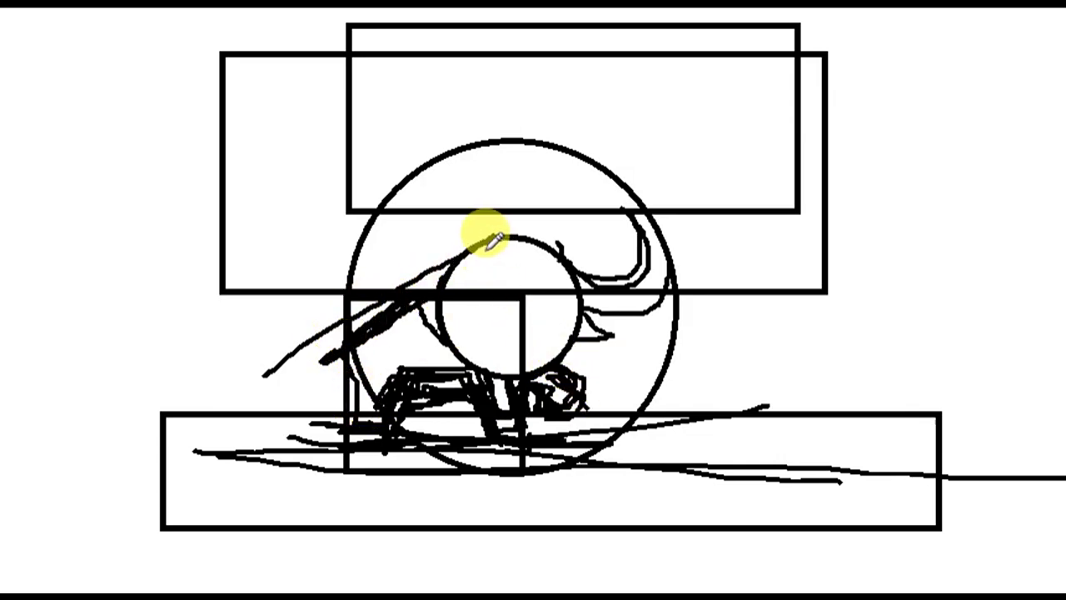
{"action": "mouse_move", "coordinate": [449, 319]}
{"action": "left_mouse_down"}
{"action": "mouse_move", "coordinate": [445, 250]}
{"action": "mouse_move", "coordinate": [559, 231]}
{"action": "mouse_move", "coordinate": [634, 268]}
{"action": "mouse_move", "coordinate": [638, 195]}
{"action": "mouse_move", "coordinate": [662, 233]}
{"action": "mouse_move", "coordinate": [619, 290]}
{"action": "mouse_move", "coordinate": [580, 305]}
{"action": "mouse_move", "coordinate": [602, 309]}
{"action": "left_mouse_up"}
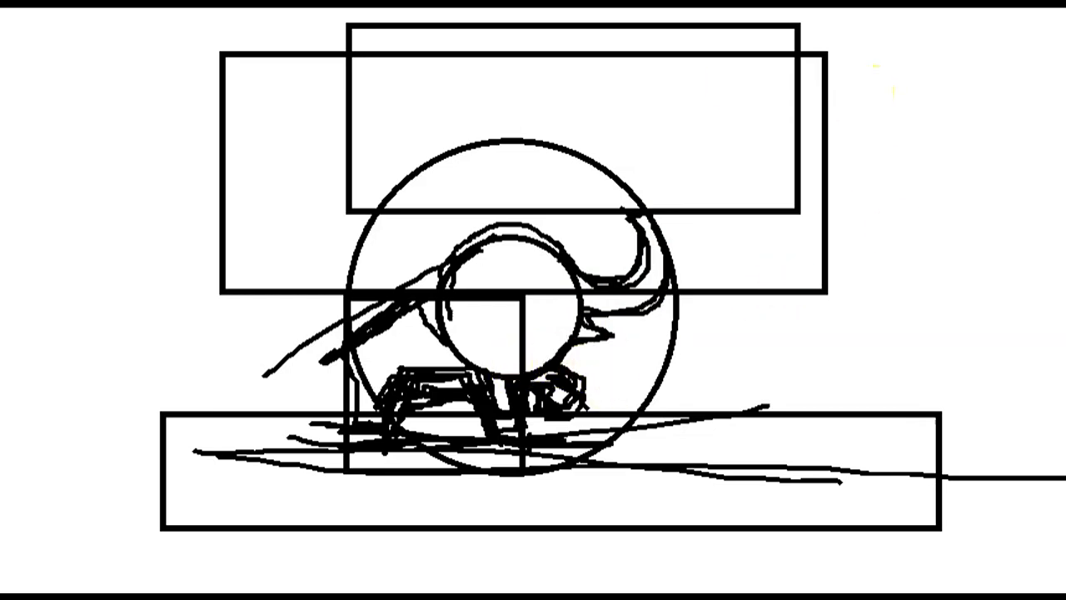
Fill the inner circle quarters, head regions, trunk and body gaps of the elephant with black.
{"action": "left_click", "coordinate": [486, 254]}
{"action": "left_click", "coordinate": [550, 329]}
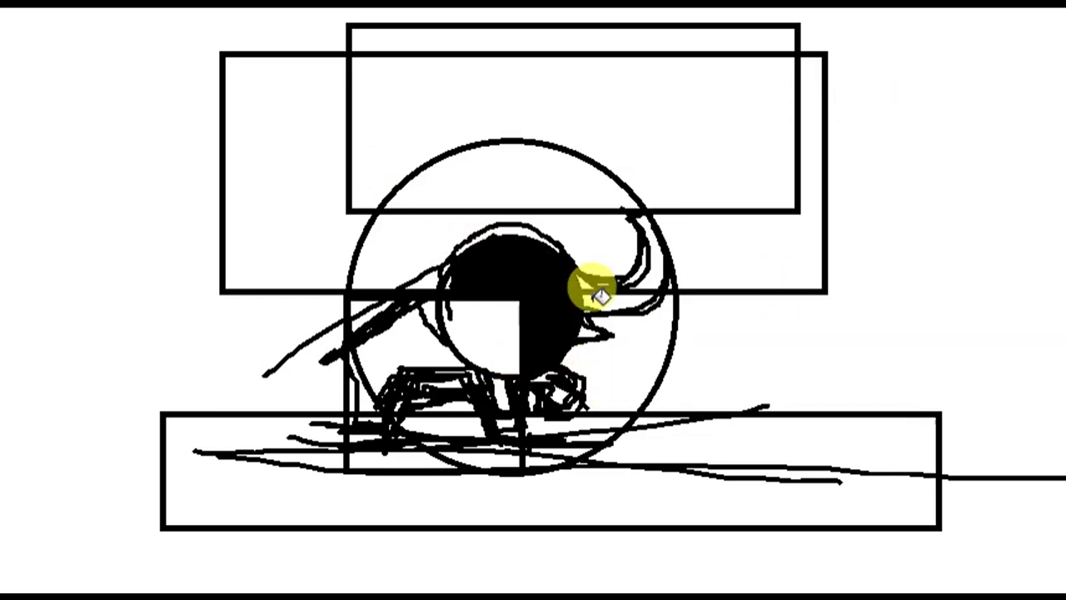
{"action": "left_click", "coordinate": [595, 300]}
{"action": "left_click", "coordinate": [596, 279]}
{"action": "left_click", "coordinate": [647, 244]}
{"action": "left_click", "coordinate": [506, 310]}
{"action": "left_click", "coordinate": [409, 354]}
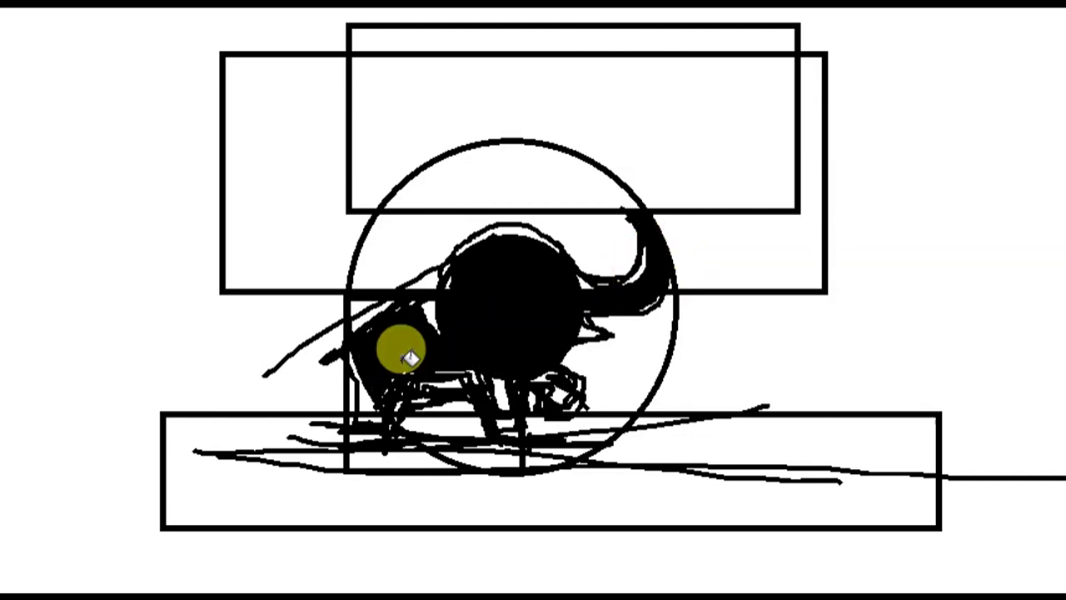
{"action": "left_click", "coordinate": [367, 400]}
{"action": "left_click", "coordinate": [440, 309]}
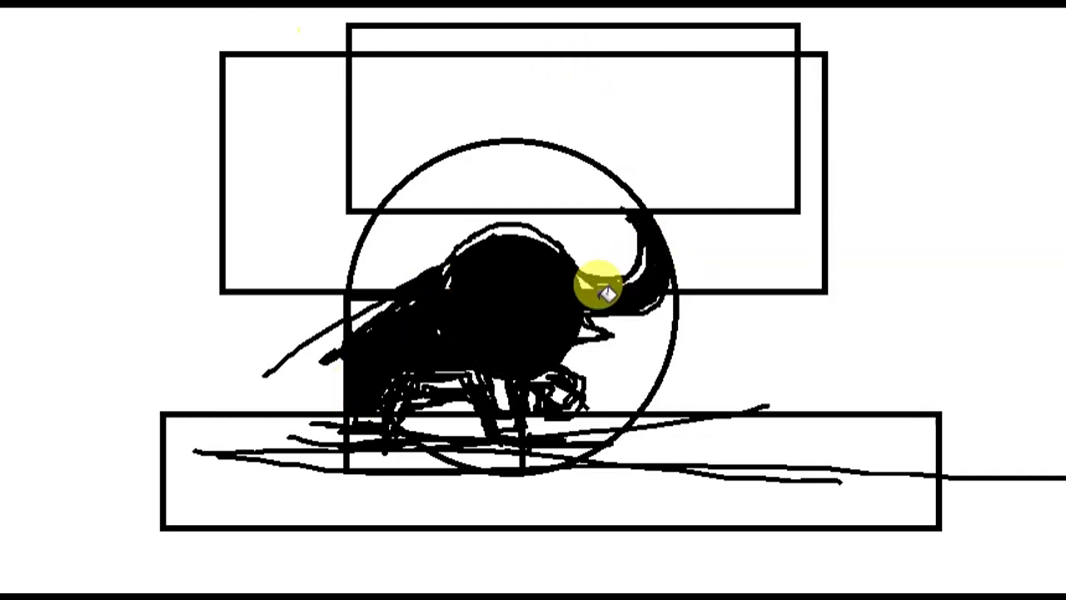
{"action": "left_click", "coordinate": [595, 330]}
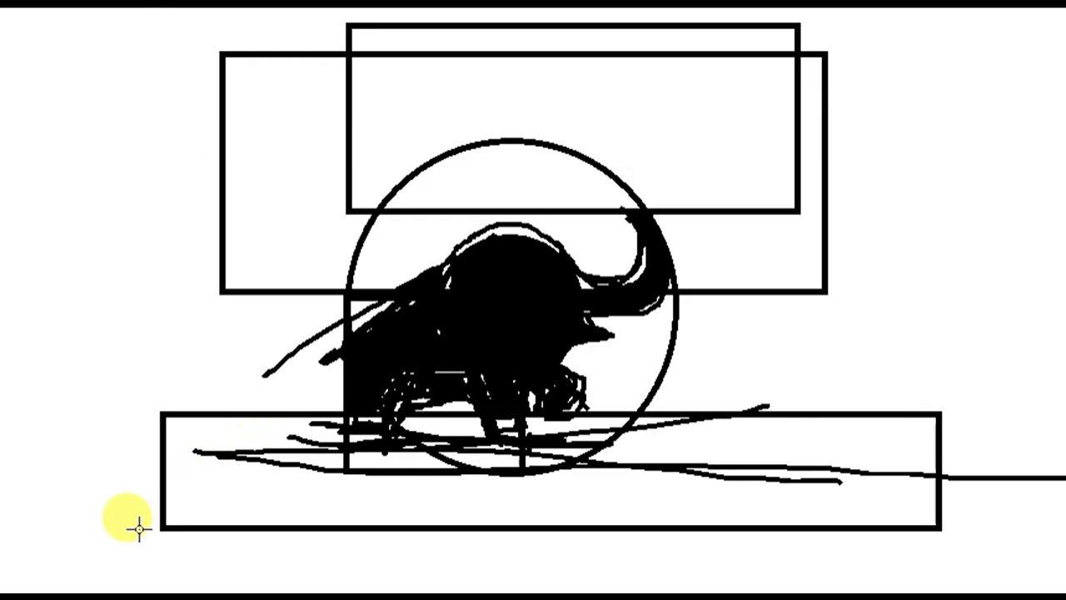
Delete the ground lines and bottom rectangle area beneath the elephant.
{"action": "left_click_drag", "start_coordinate": [119, 559], "coordinate": [1002, 427]}
{"action": "key", "text": "Delete"}
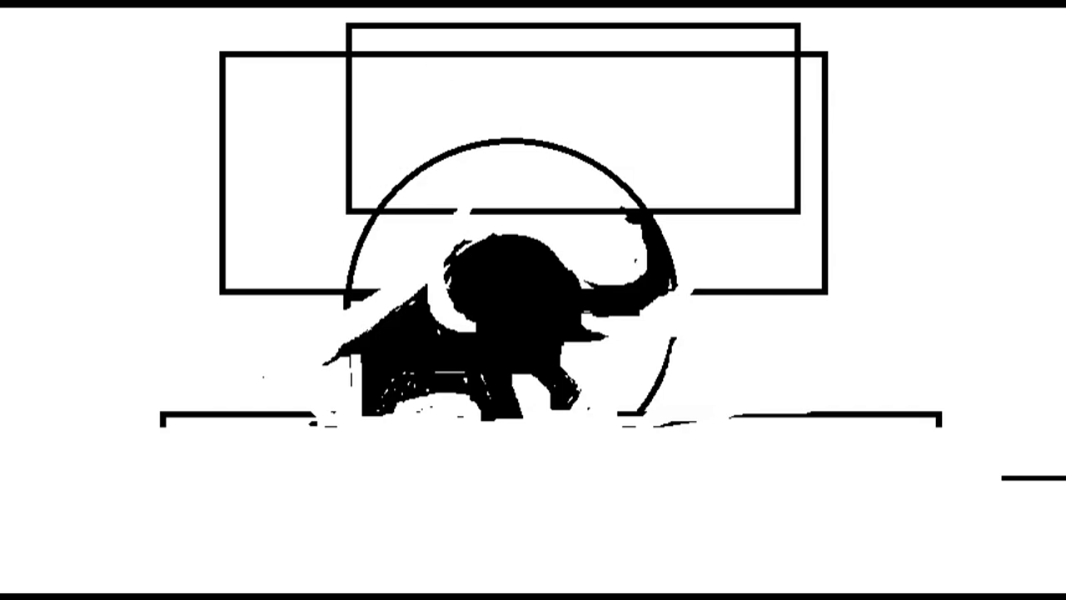
Delete the leftover guide rectangles, arcs and lines above, right and left of the elephant.
{"action": "left_click_drag", "start_coordinate": [175, 10], "coordinate": [874, 208]}
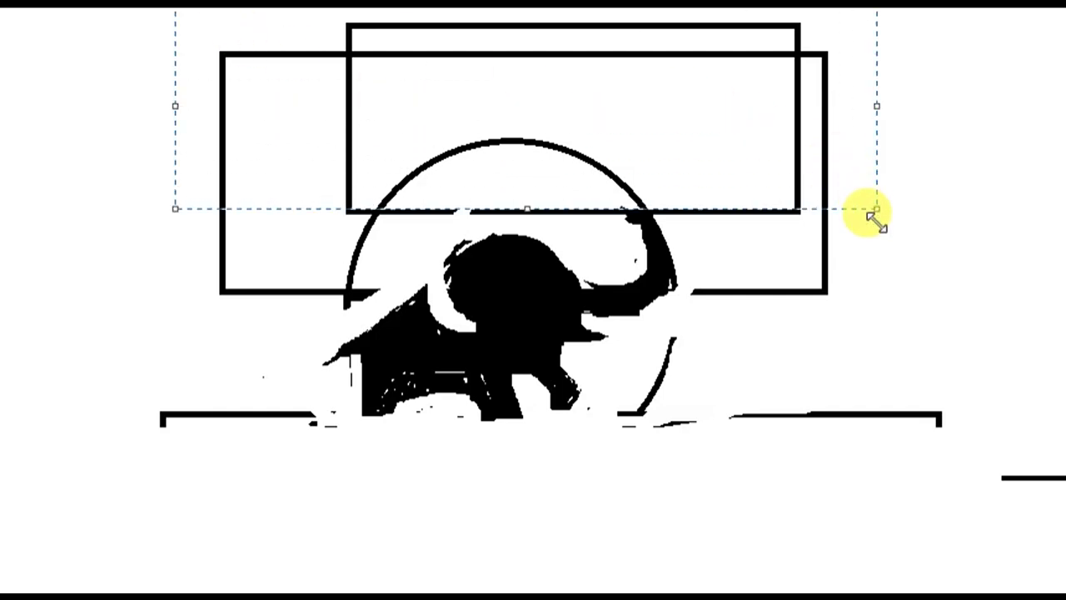
{"action": "key", "text": "Delete"}
{"action": "left_click_drag", "start_coordinate": [888, 159], "coordinate": [116, 222]}
{"action": "key", "text": "Delete"}
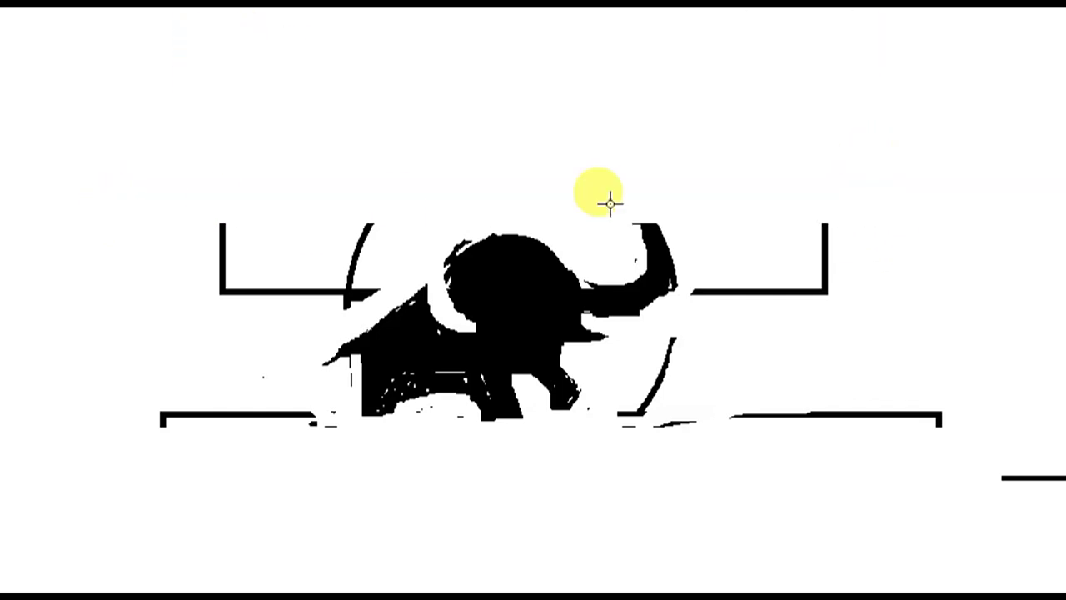
{"action": "mouse_move", "coordinate": [957, 131]}
{"action": "left_mouse_down"}
{"action": "mouse_move", "coordinate": [691, 542]}
{"action": "mouse_move", "coordinate": [671, 540]}
{"action": "left_mouse_up"}
{"action": "key", "text": "Delete"}
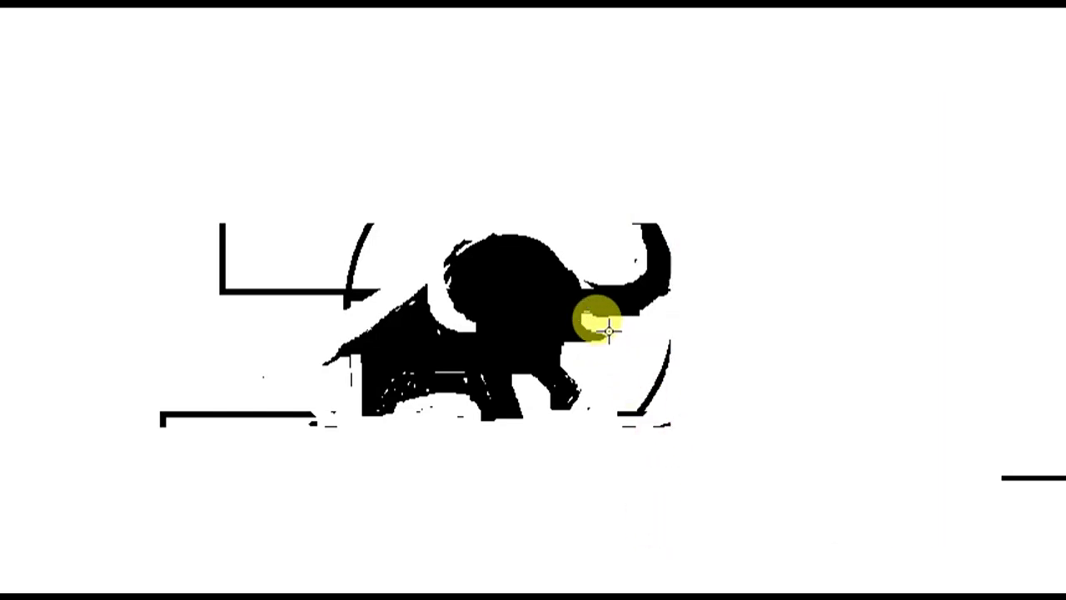
{"action": "mouse_move", "coordinate": [604, 325]}
{"action": "left_mouse_down"}
{"action": "mouse_move", "coordinate": [816, 504]}
{"action": "mouse_move", "coordinate": [1065, 526]}
{"action": "left_mouse_up"}
{"action": "key", "text": "Delete"}
{"action": "left_click_drag", "start_coordinate": [75, 508], "coordinate": [325, 171]}
{"action": "key", "text": "Delete"}
{"action": "left_click_drag", "start_coordinate": [369, 298], "coordinate": [246, 156]}
{"action": "key", "text": "Delete"}
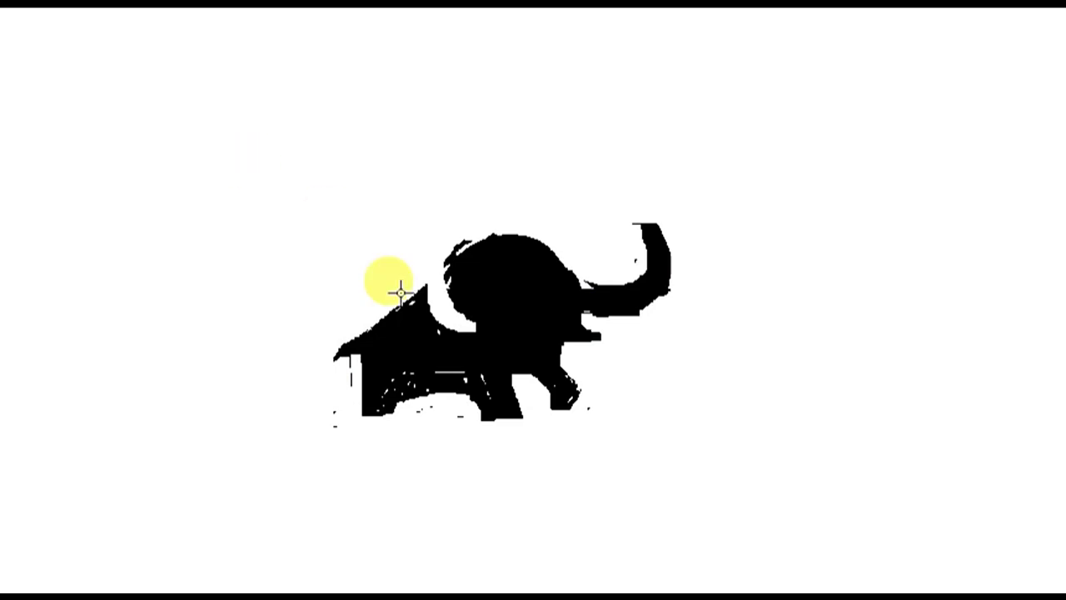
Freehand-fill the gaps at the back, head, trunk tip and between the front legs.
{"action": "key", "text": "p"}
{"action": "mouse_move", "coordinate": [467, 308]}
{"action": "left_mouse_down"}
{"action": "mouse_move", "coordinate": [424, 269]}
{"action": "mouse_move", "coordinate": [463, 315]}
{"action": "mouse_move", "coordinate": [474, 311]}
{"action": "mouse_move", "coordinate": [428, 275]}
{"action": "mouse_move", "coordinate": [457, 309]}
{"action": "mouse_move", "coordinate": [485, 316]}
{"action": "mouse_move", "coordinate": [488, 285]}
{"action": "left_mouse_up"}
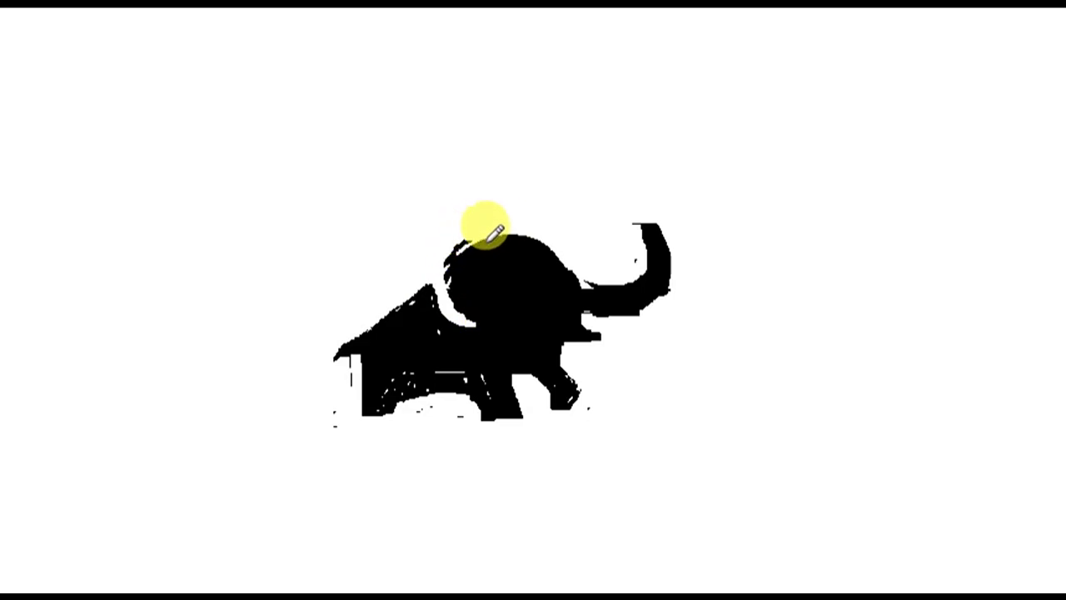
{"action": "mouse_move", "coordinate": [469, 235]}
{"action": "left_mouse_down"}
{"action": "mouse_move", "coordinate": [497, 222]}
{"action": "mouse_move", "coordinate": [473, 222]}
{"action": "mouse_move", "coordinate": [555, 231]}
{"action": "mouse_move", "coordinate": [613, 279]}
{"action": "left_mouse_up"}
{"action": "mouse_move", "coordinate": [636, 223]}
{"action": "left_mouse_down"}
{"action": "mouse_move", "coordinate": [658, 275]}
{"action": "mouse_move", "coordinate": [548, 311]}
{"action": "left_mouse_up"}
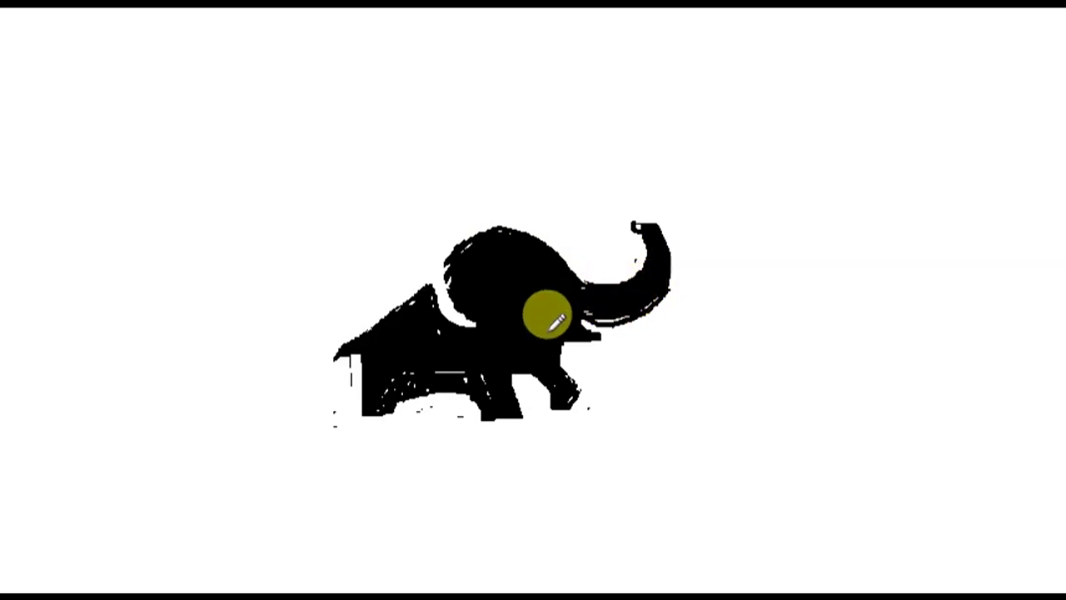
{"action": "mouse_move", "coordinate": [517, 344]}
{"action": "left_mouse_down"}
{"action": "mouse_move", "coordinate": [538, 358]}
{"action": "mouse_move", "coordinate": [502, 355]}
{"action": "mouse_move", "coordinate": [520, 398]}
{"action": "left_mouse_up"}
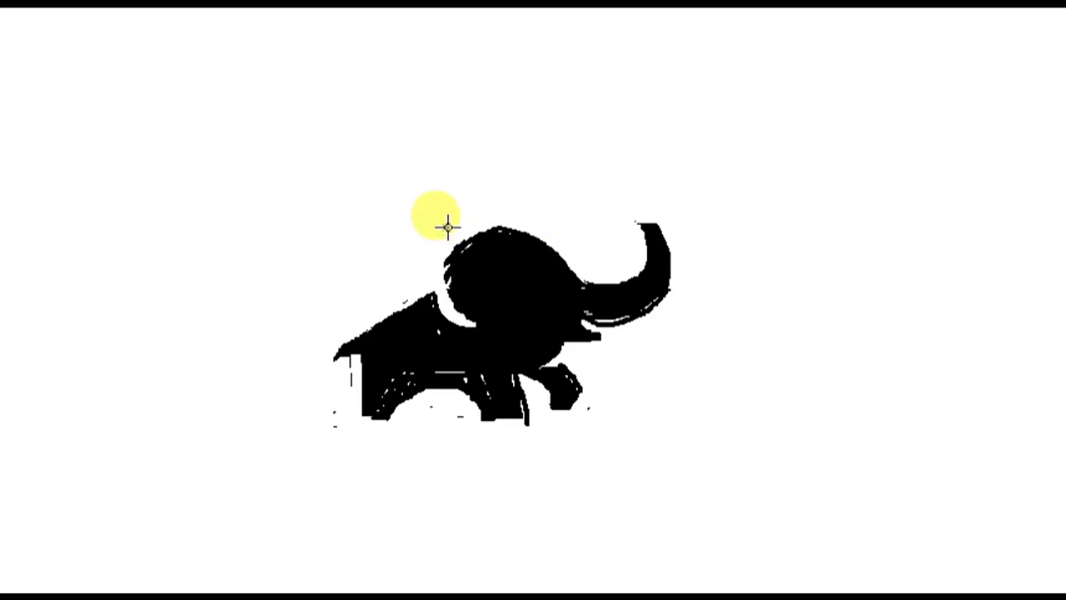
Trace the rounded head top and a trunk stroke, then draw a straight ground line under the feet.
{"action": "left_click_drag", "start_coordinate": [447, 226], "coordinate": [583, 283]}
{"action": "left_click_drag", "start_coordinate": [585, 335], "coordinate": [575, 333]}
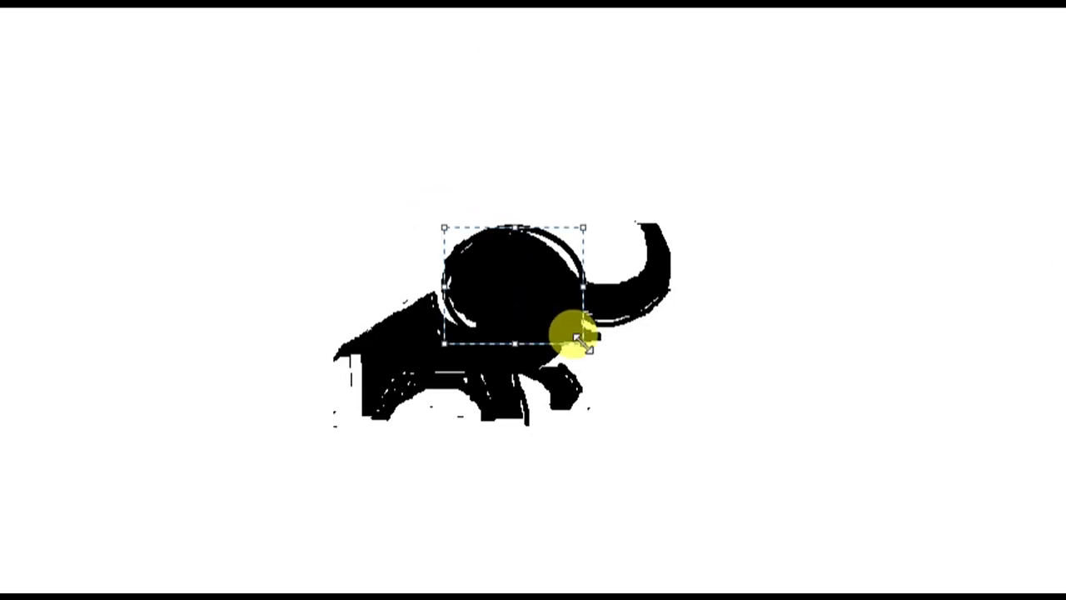
{"action": "left_click", "coordinate": [612, 373]}
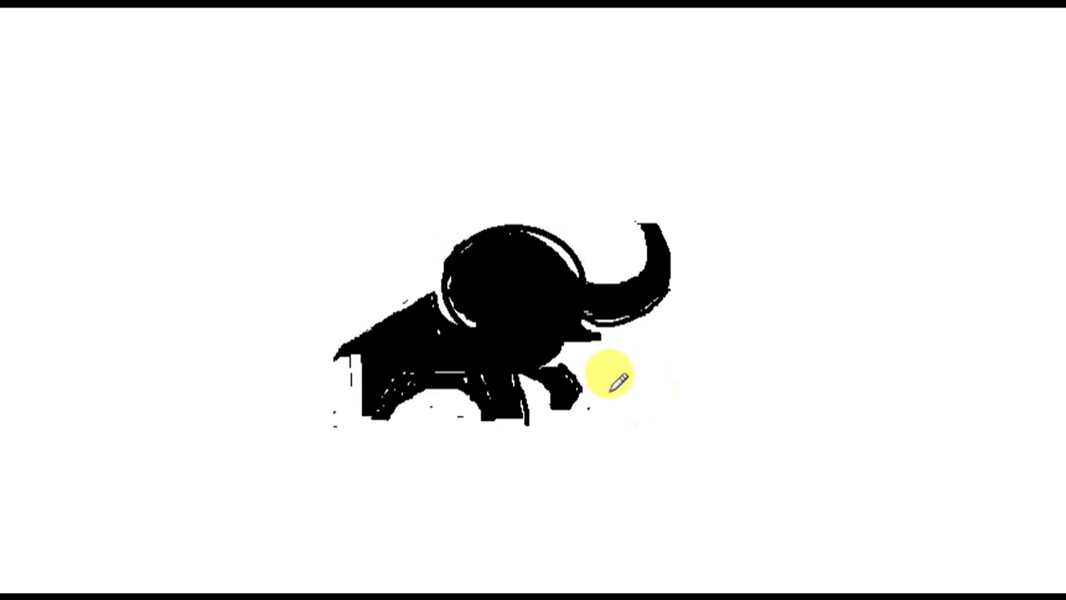
{"action": "mouse_move", "coordinate": [564, 348]}
{"action": "left_mouse_down"}
{"action": "mouse_move", "coordinate": [606, 330]}
{"action": "mouse_move", "coordinate": [584, 337]}
{"action": "mouse_move", "coordinate": [587, 328]}
{"action": "mouse_move", "coordinate": [617, 322]}
{"action": "mouse_move", "coordinate": [577, 342]}
{"action": "mouse_move", "coordinate": [590, 324]}
{"action": "mouse_move", "coordinate": [509, 284]}
{"action": "mouse_move", "coordinate": [550, 236]}
{"action": "mouse_move", "coordinate": [577, 242]}
{"action": "mouse_move", "coordinate": [519, 222]}
{"action": "mouse_move", "coordinate": [483, 305]}
{"action": "mouse_move", "coordinate": [457, 281]}
{"action": "mouse_move", "coordinate": [593, 391]}
{"action": "left_mouse_up"}
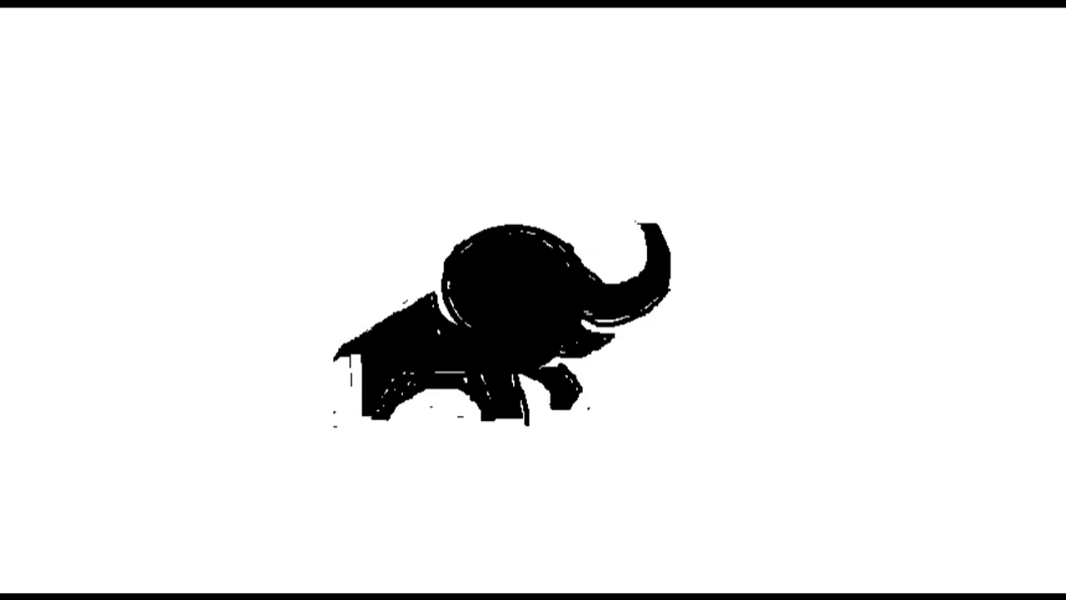
{"action": "mouse_move", "coordinate": [313, 416]}
{"action": "left_mouse_down"}
{"action": "mouse_move", "coordinate": [696, 411]}
{"action": "mouse_move", "coordinate": [665, 425]}
{"action": "mouse_move", "coordinate": [692, 406]}
{"action": "left_mouse_up"}
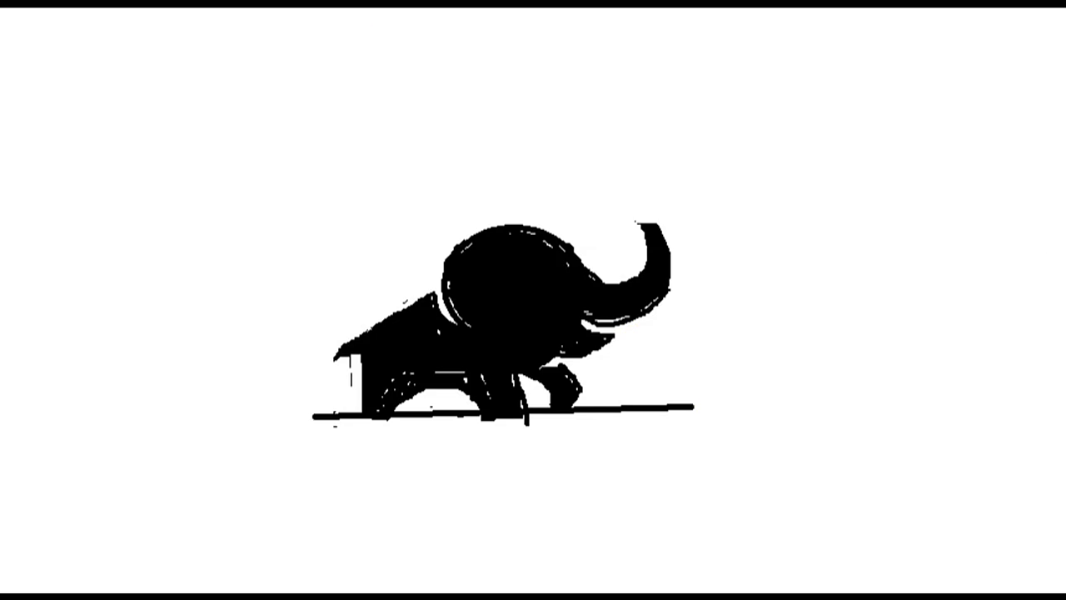
Delete the ground line's right end so it stops just past the front foot.
{"action": "left_click_drag", "start_coordinate": [345, 417], "coordinate": [799, 485]}
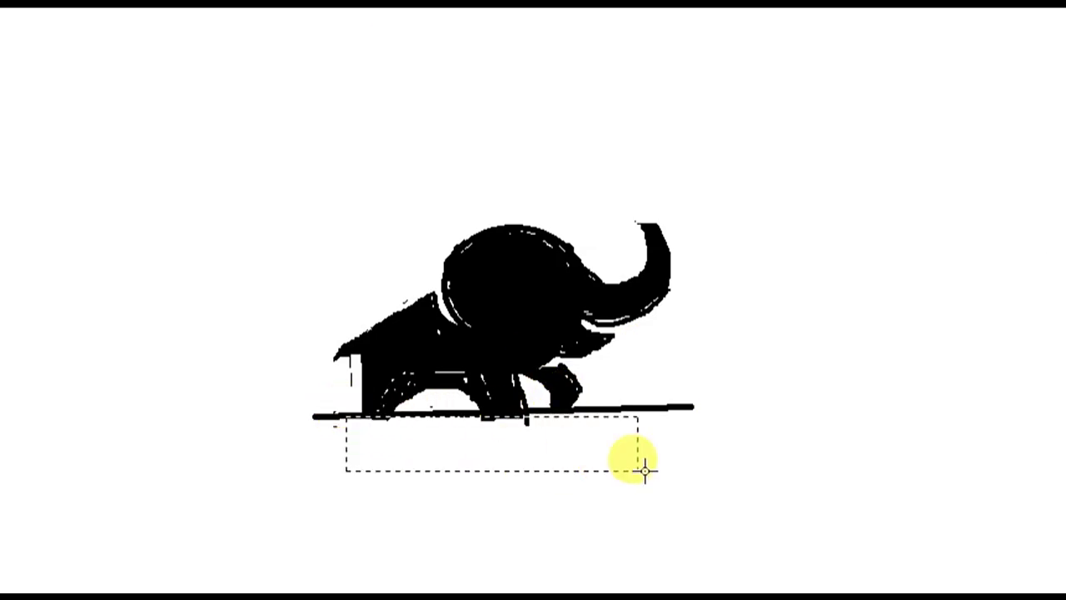
{"action": "left_click", "coordinate": [853, 468]}
{"action": "left_click_drag", "start_coordinate": [541, 397], "coordinate": [719, 411]}
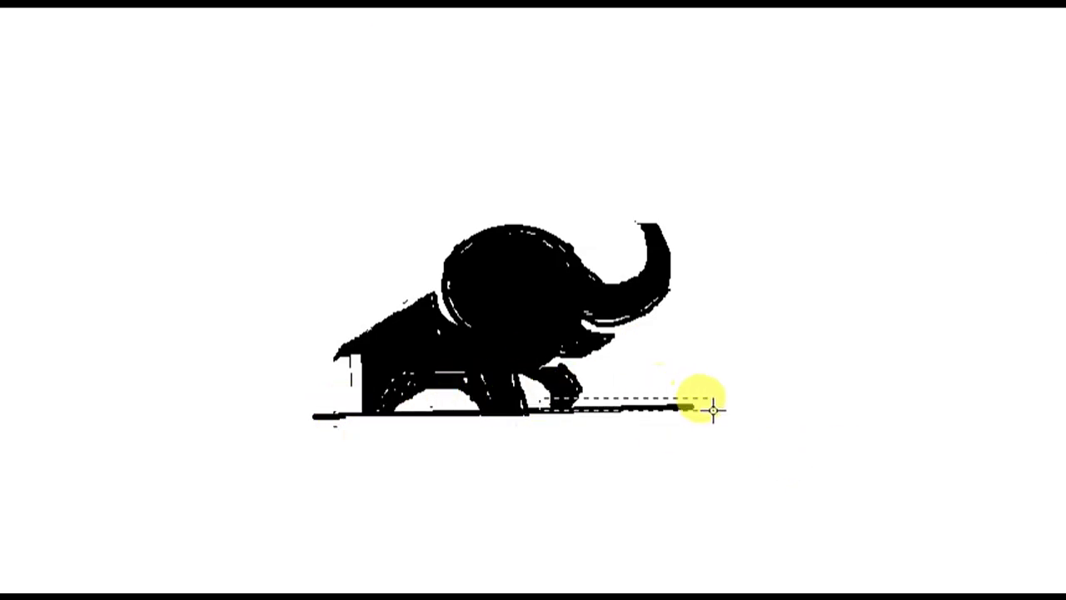
{"action": "key", "text": "Delete"}
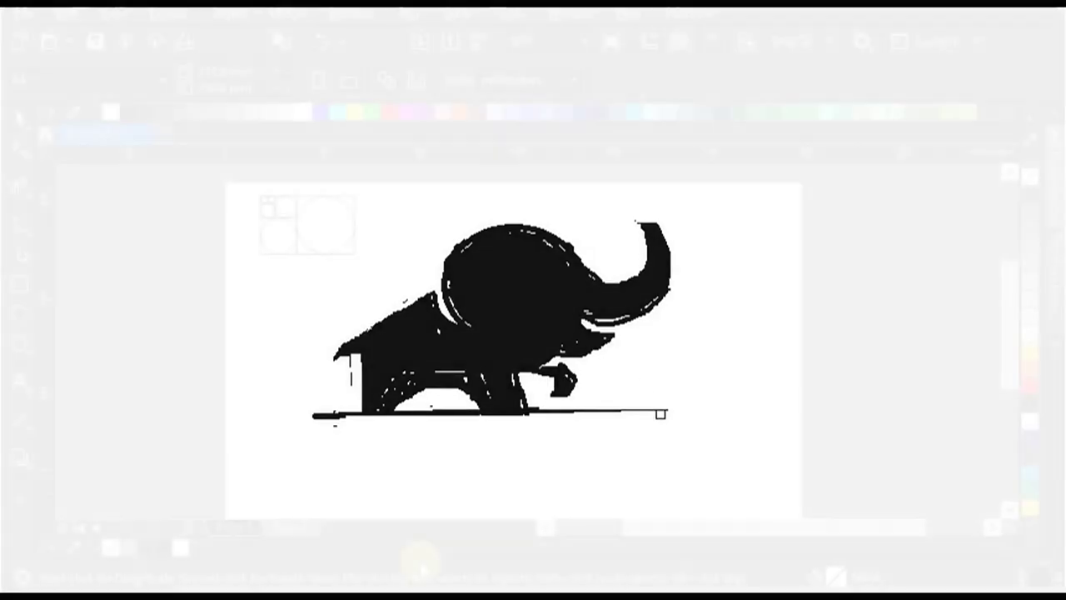
Paste the 109 × 74 mm elephant sketch bitmap onto the page.
{"action": "key", "text": "ctrl+v"}
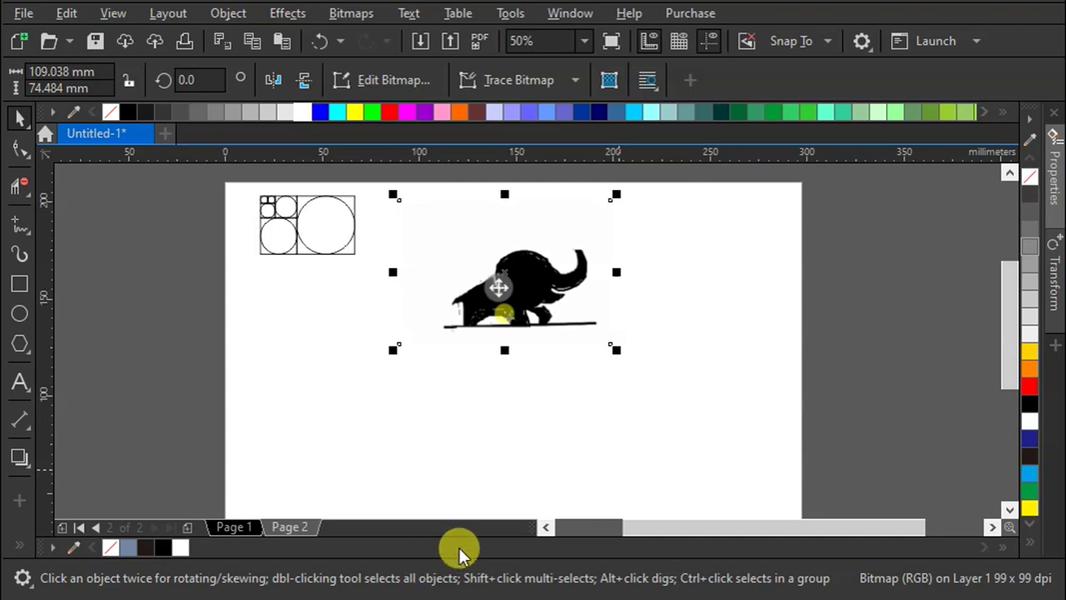
Move the sketch lower, scale it to 94.84 × 64.785 mm, and apply uniform transparency 78.
{"action": "left_click_drag", "start_coordinate": [575, 254], "coordinate": [570, 315]}
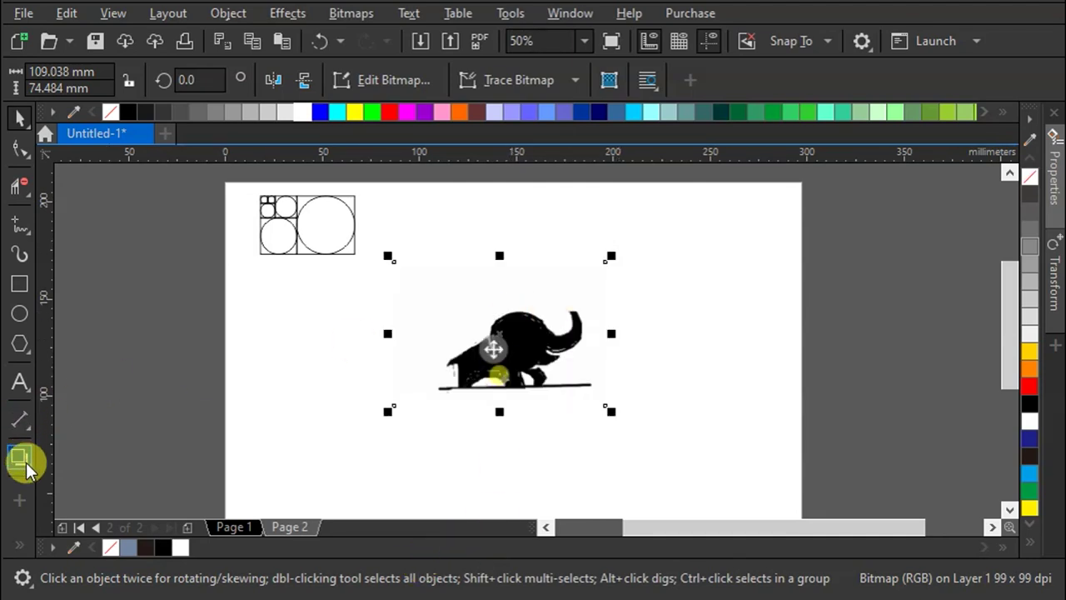
{"action": "left_click_drag", "start_coordinate": [619, 415], "coordinate": [585, 394]}
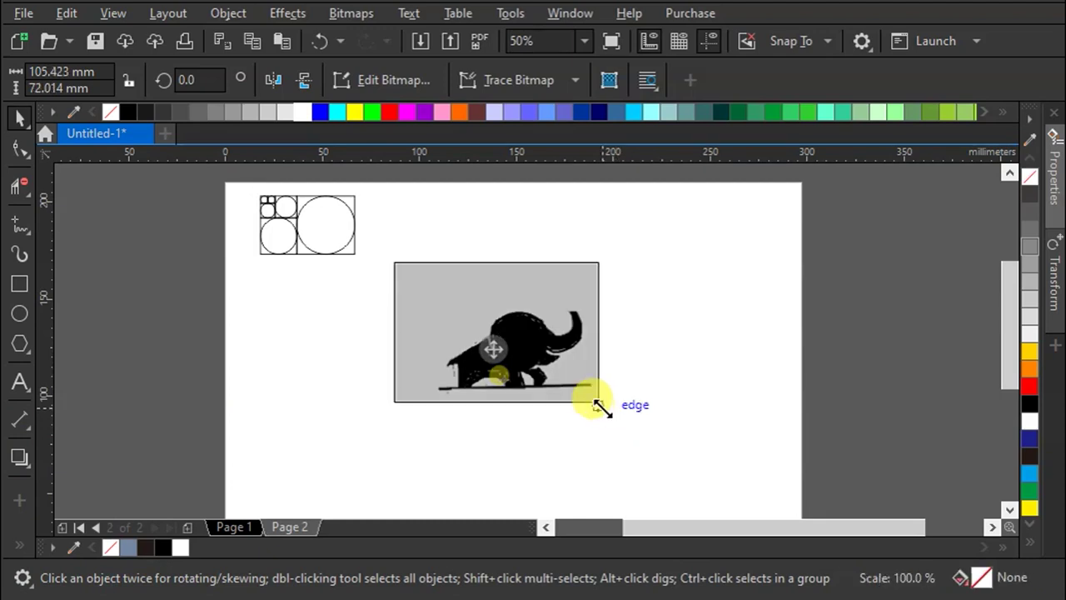
{"action": "left_click", "coordinate": [15, 545]}
{"action": "left_click", "coordinate": [52, 433]}
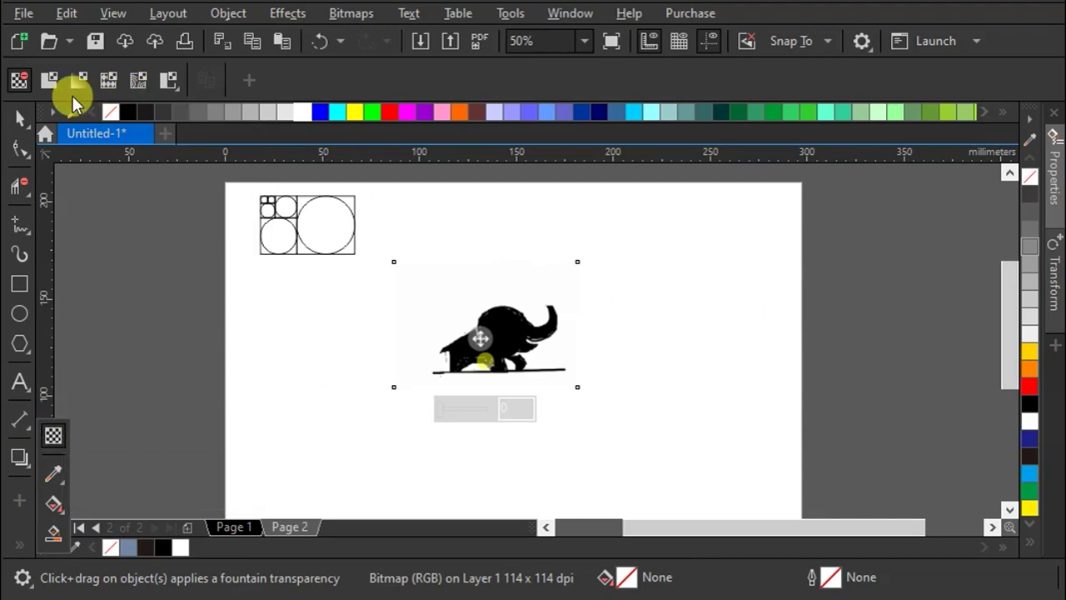
{"action": "left_click", "coordinate": [50, 81]}
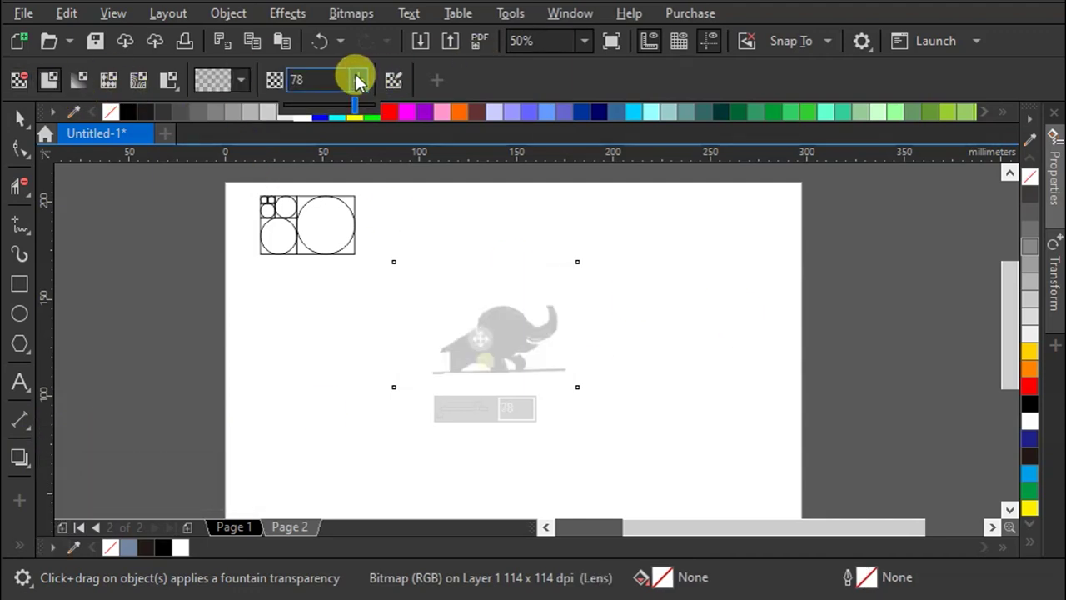
{"action": "left_click_drag", "start_coordinate": [349, 75], "coordinate": [369, 106]}
{"action": "type", "text": "78"}
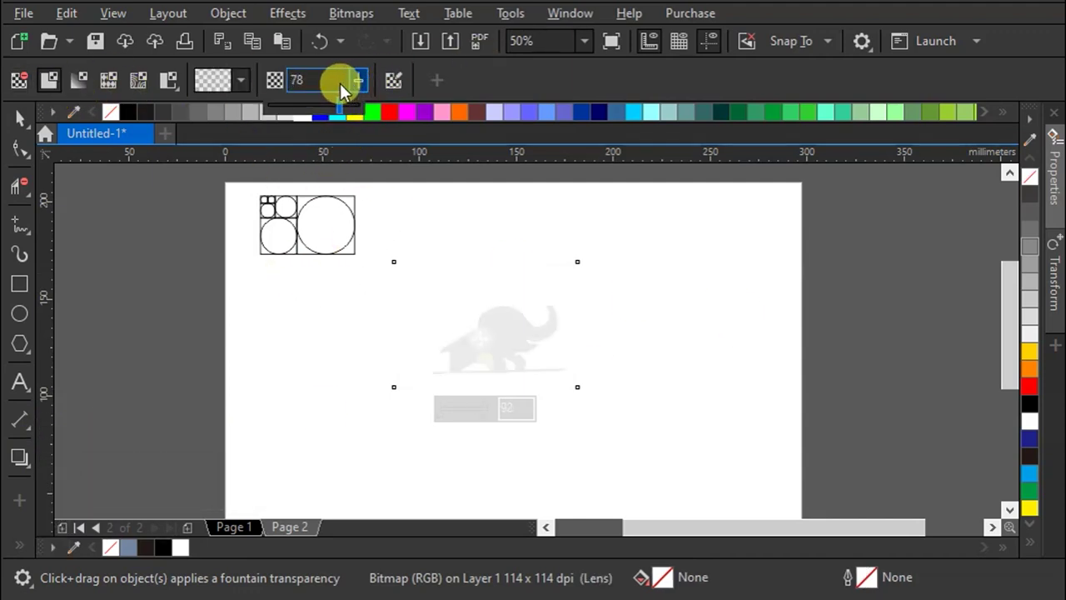
{"action": "key", "text": "Return"}
Move the faded elephant sketch slightly upward and lock it.
{"action": "left_click", "coordinate": [25, 119]}
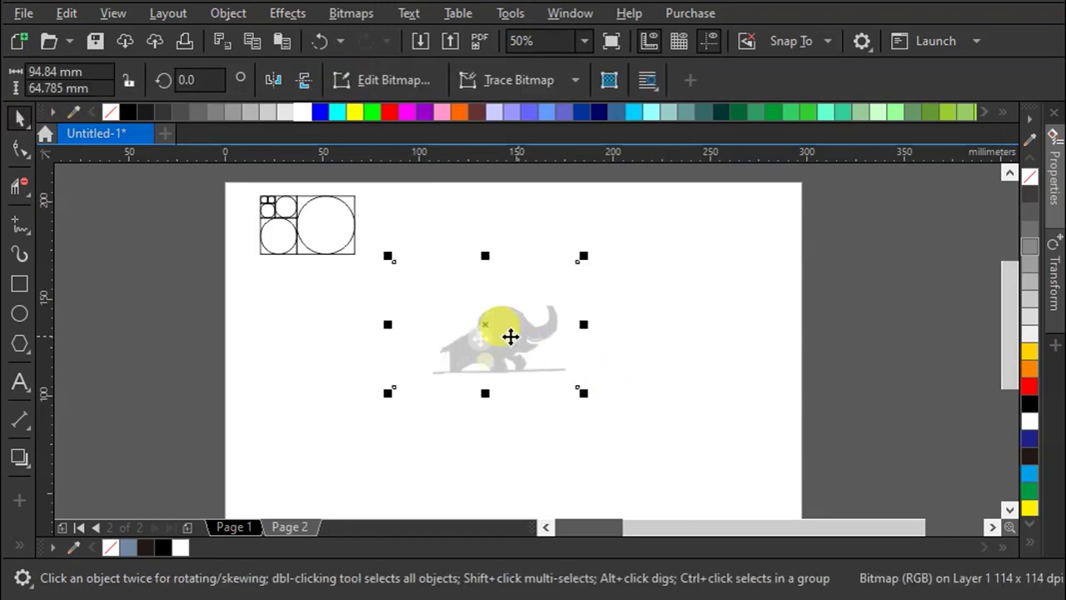
{"action": "left_click_drag", "start_coordinate": [511, 335], "coordinate": [500, 284]}
{"action": "scroll", "coordinate": [499, 252], "scroll_direction": "up", "scroll_amount": 2}
{"action": "right_click", "coordinate": [499, 254]}
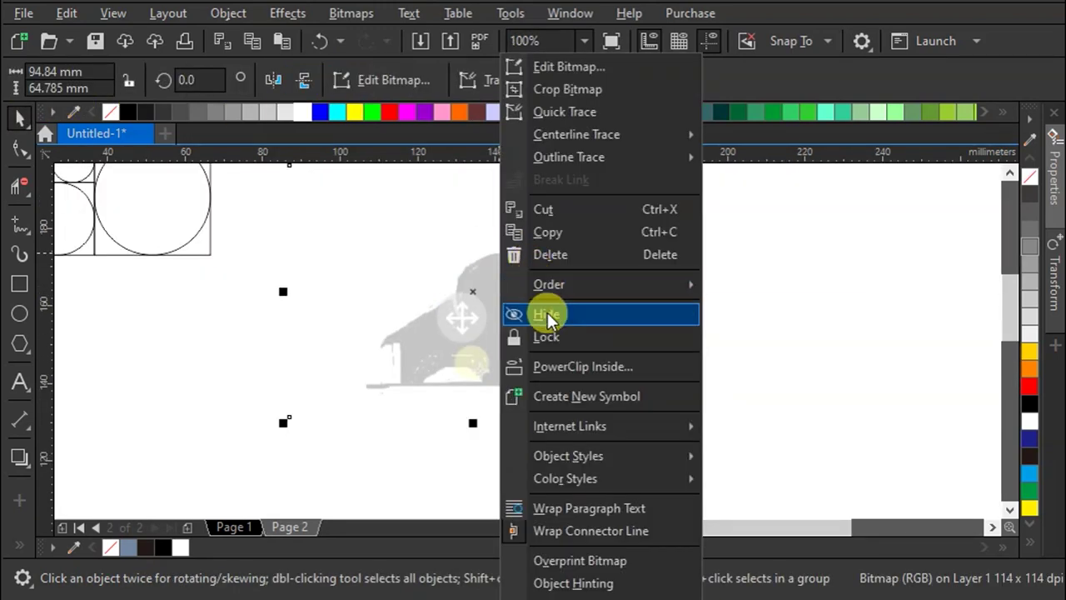
{"action": "left_click", "coordinate": [550, 333]}
{"action": "left_click", "coordinate": [281, 238]}
Place a grid circle copy over the head, then unlock and enlarge the sketch.
{"action": "left_click_drag", "start_coordinate": [211, 221], "coordinate": [520, 313]}
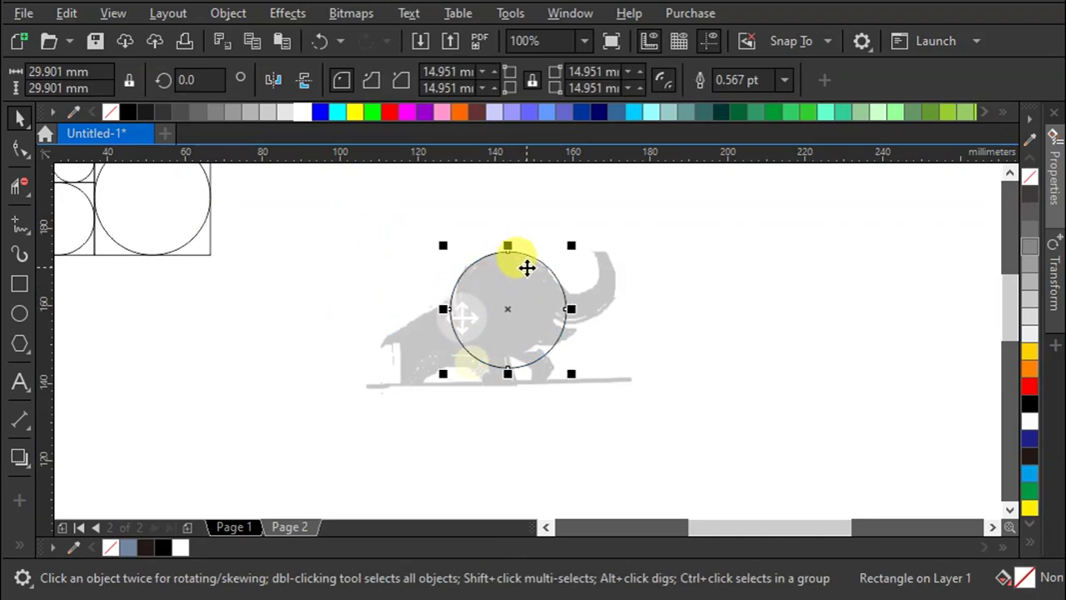
{"action": "right_click", "coordinate": [624, 354]}
{"action": "left_click", "coordinate": [671, 416]}
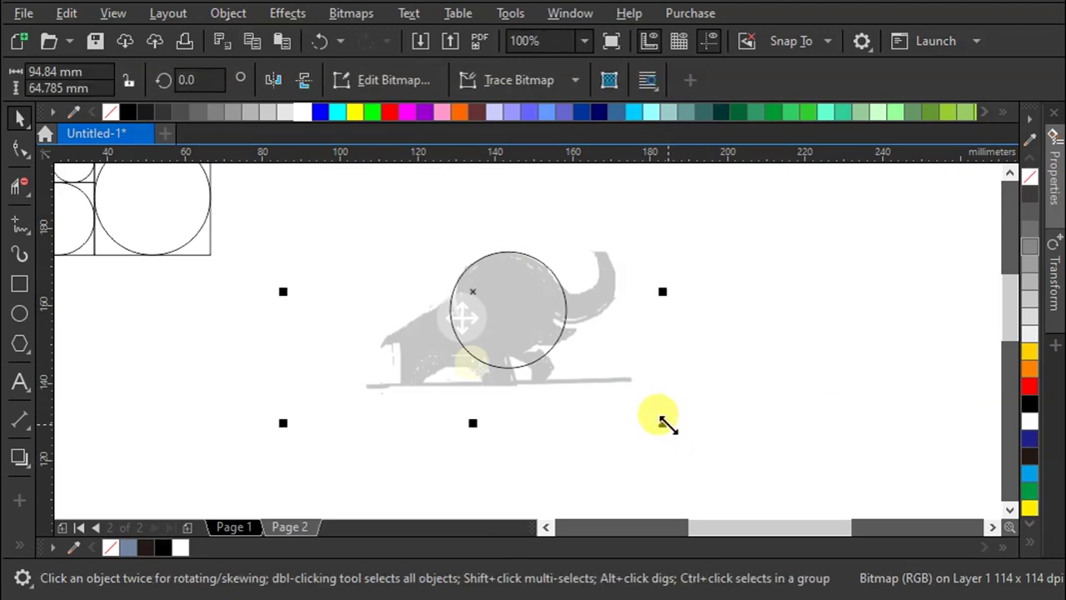
{"action": "left_click_drag", "start_coordinate": [662, 421], "coordinate": [688, 442]}
{"action": "left_click_drag", "start_coordinate": [642, 376], "coordinate": [625, 375]}
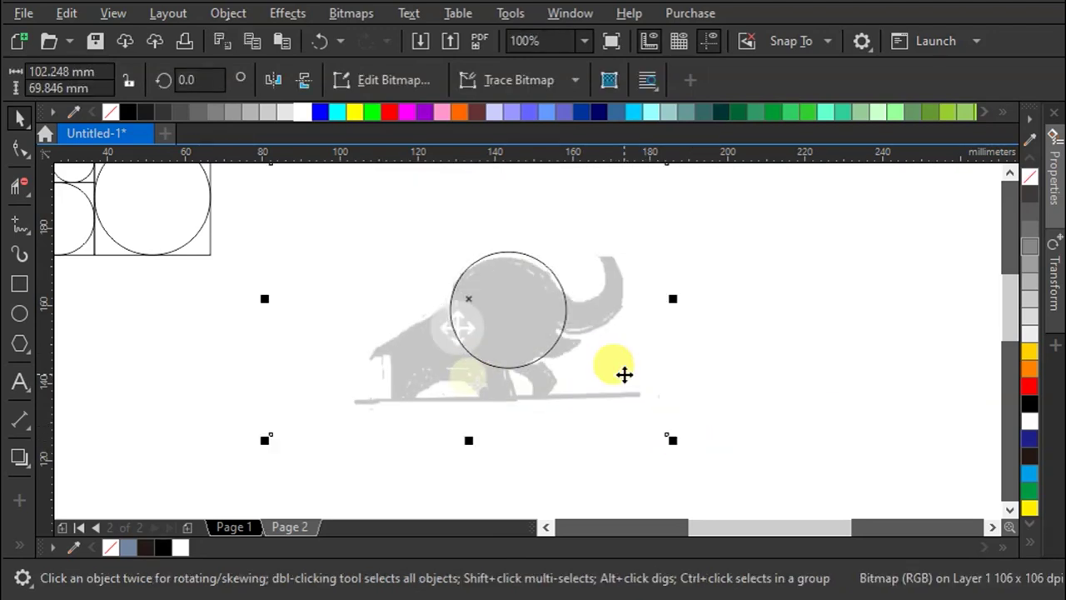
Resize the sketch to about 105.952 × 72.376 mm, re-lock it, and bring over a trunk circle.
{"action": "left_click", "coordinate": [675, 446]}
{"action": "left_click", "coordinate": [603, 371]}
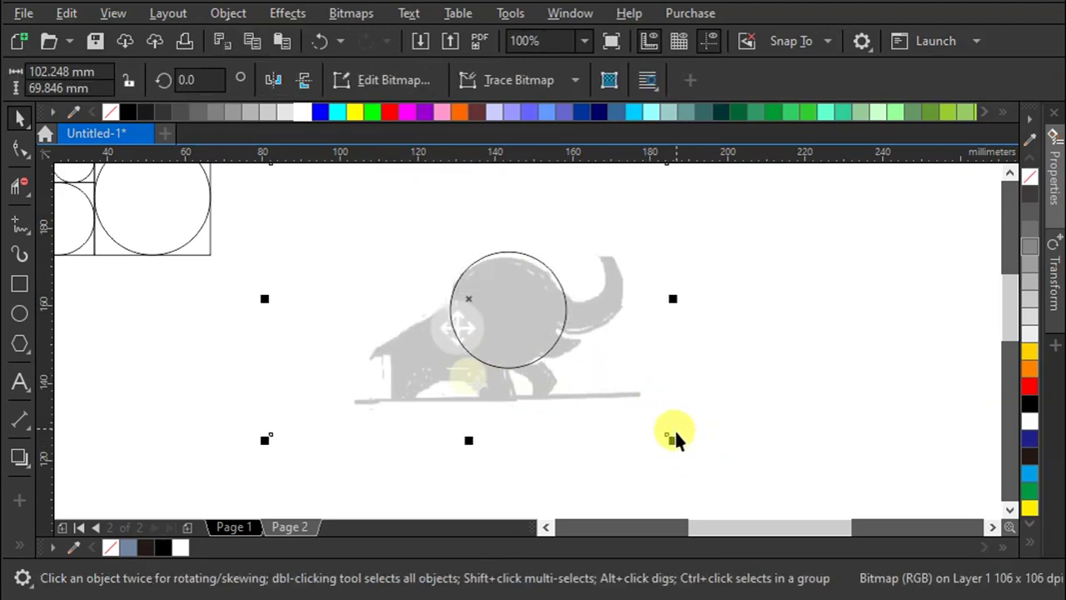
{"action": "left_click_drag", "start_coordinate": [673, 439], "coordinate": [685, 445]}
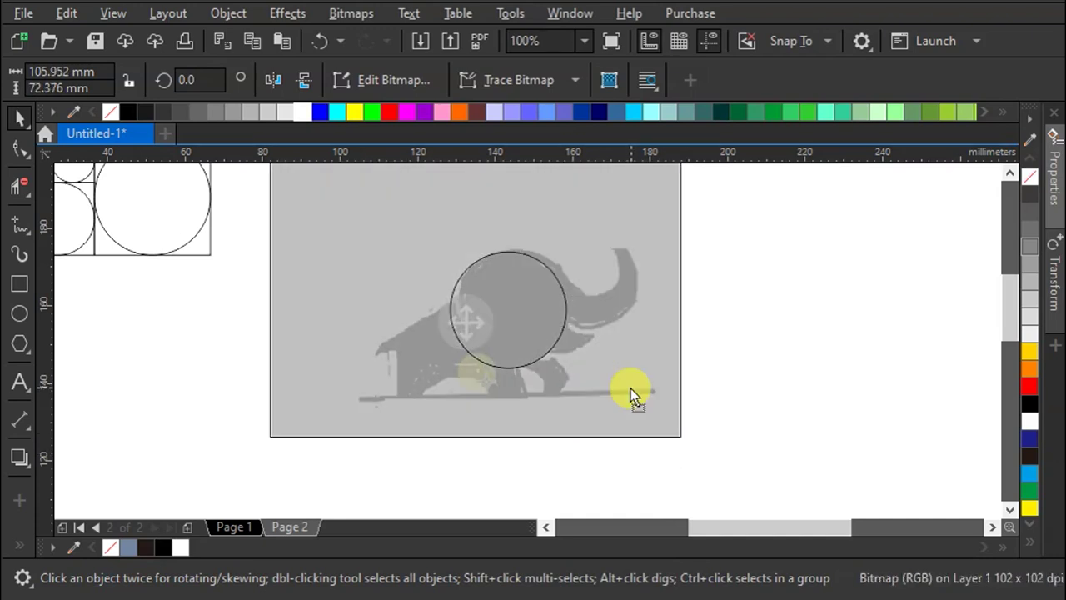
{"action": "left_click_drag", "start_coordinate": [631, 388], "coordinate": [627, 379]}
{"action": "right_click", "coordinate": [630, 376]}
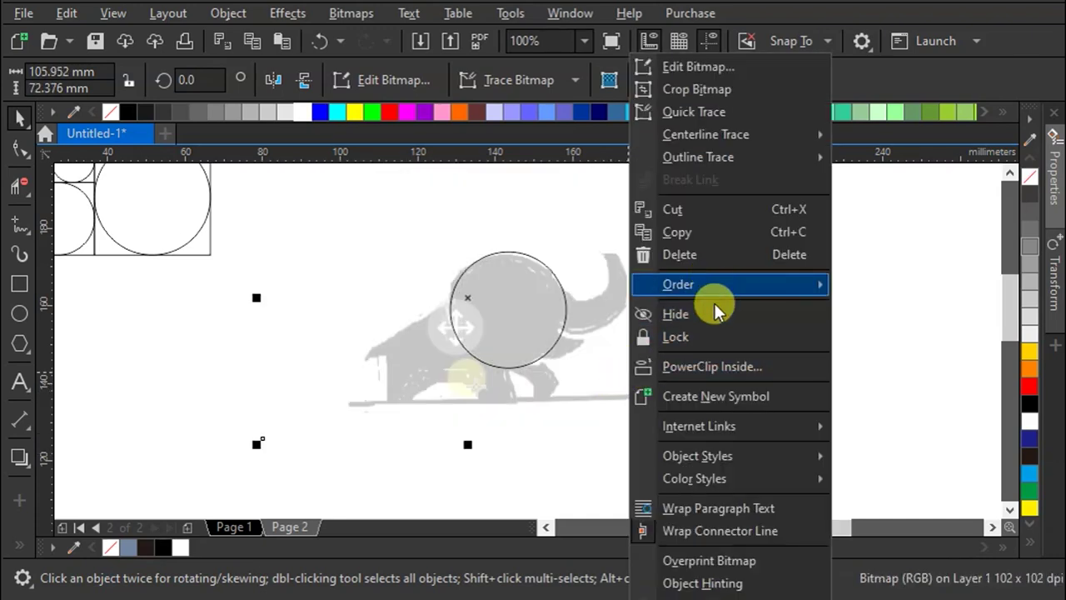
{"action": "left_click", "coordinate": [676, 337]}
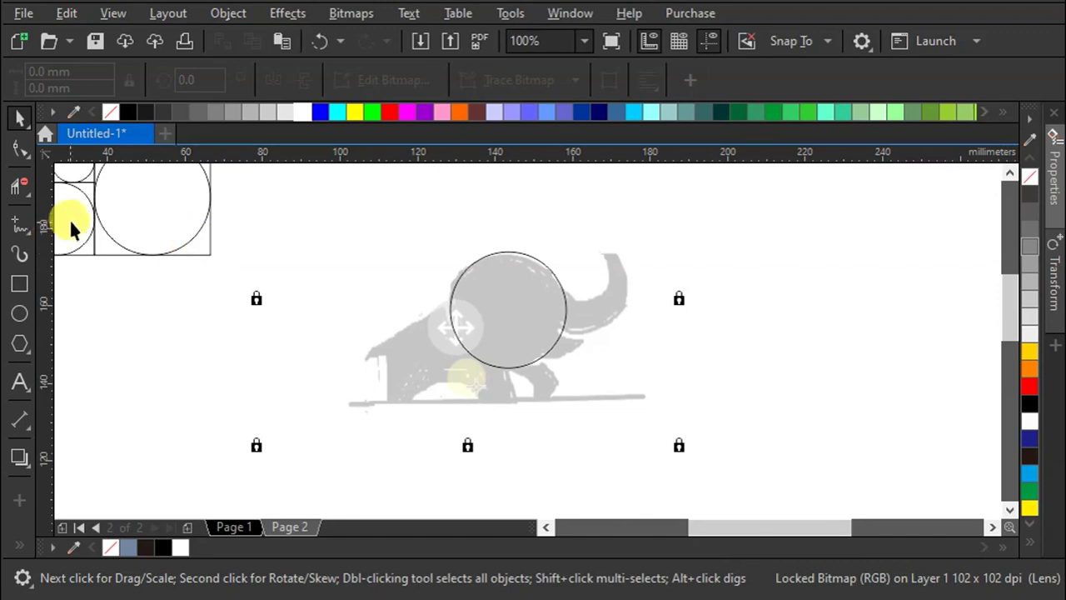
{"action": "left_click_drag", "start_coordinate": [72, 221], "coordinate": [579, 265]}
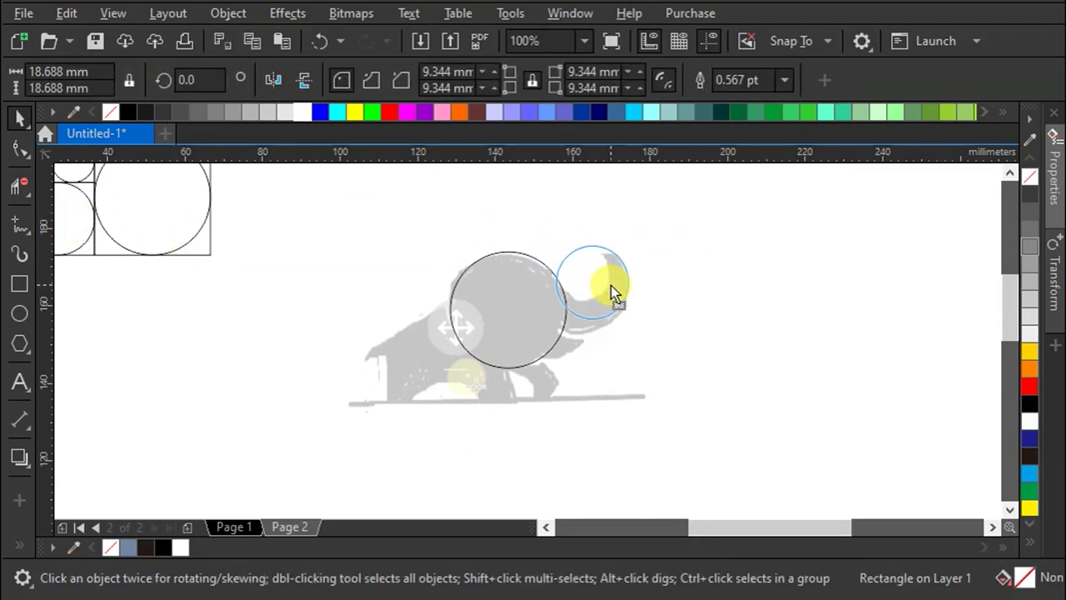
Set the medium circle on the trunk curl and a small circle touching the head circle's bottom.
{"action": "left_click_drag", "start_coordinate": [612, 291], "coordinate": [612, 285]}
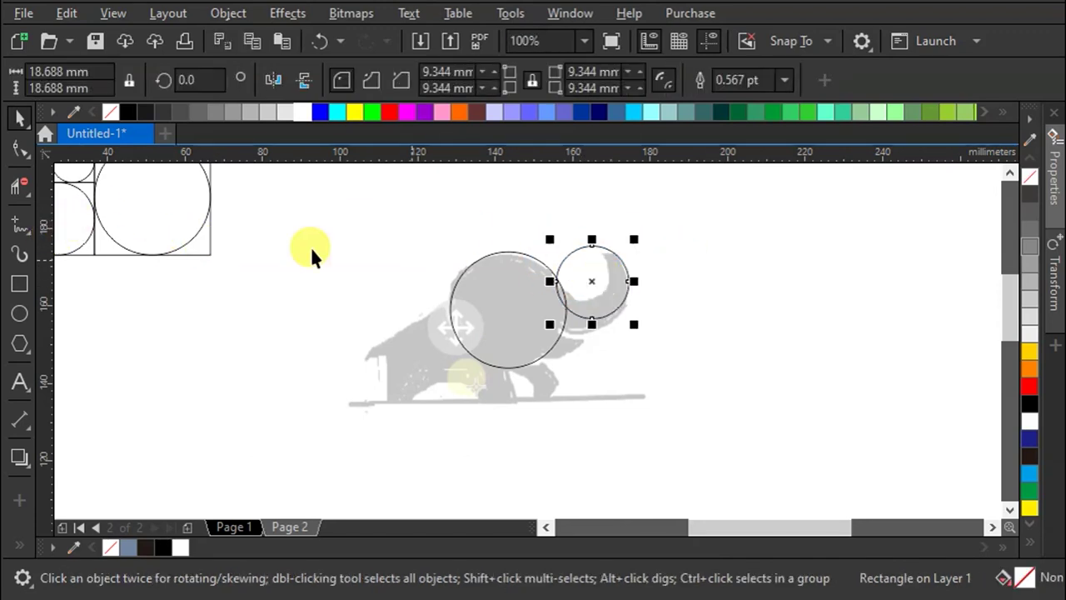
{"action": "mouse_move", "coordinate": [86, 175]}
{"action": "left_mouse_down"}
{"action": "mouse_move", "coordinate": [512, 291]}
{"action": "mouse_move", "coordinate": [597, 291]}
{"action": "mouse_move", "coordinate": [569, 278]}
{"action": "left_mouse_up"}
{"action": "scroll", "coordinate": [597, 292], "scroll_direction": "up", "scroll_amount": 3}
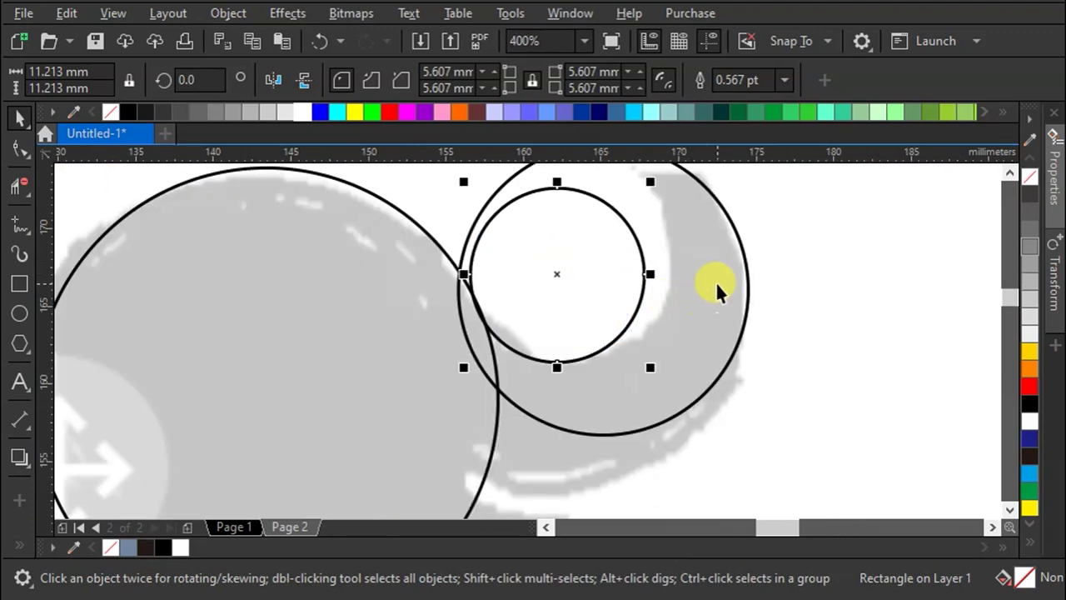
{"action": "scroll", "coordinate": [715, 283], "scroll_direction": "down", "scroll_amount": 1}
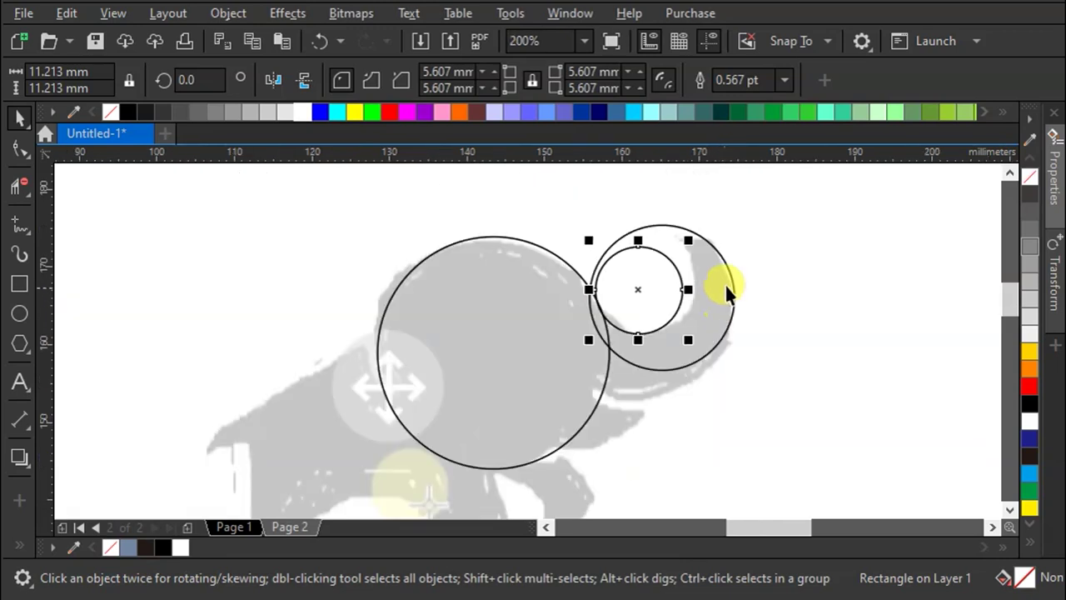
{"action": "scroll", "coordinate": [726, 292], "scroll_direction": "down", "scroll_amount": 1}
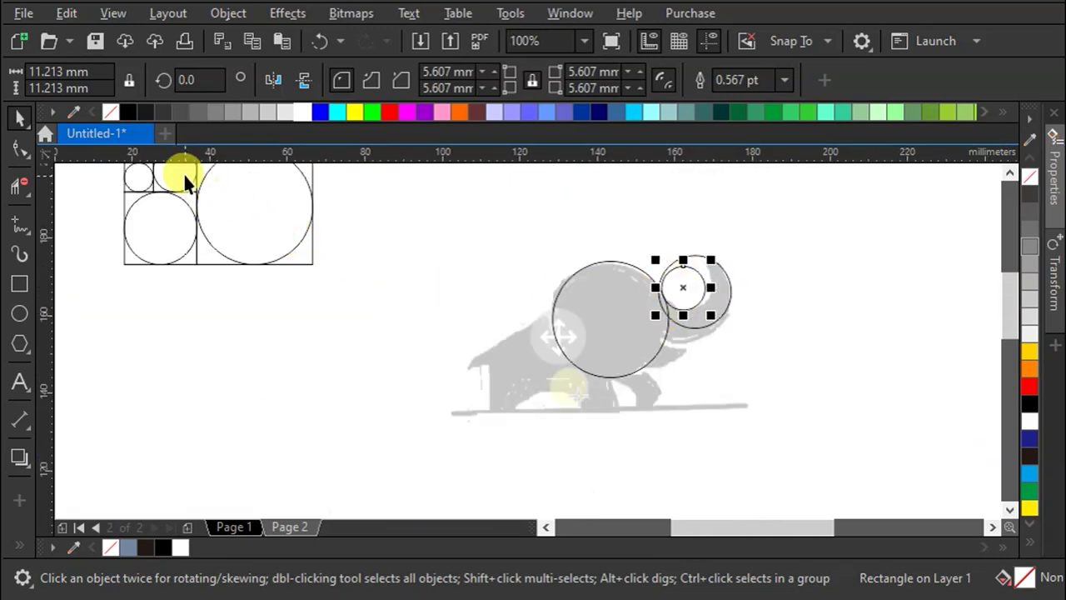
{"action": "left_click", "coordinate": [666, 426]}
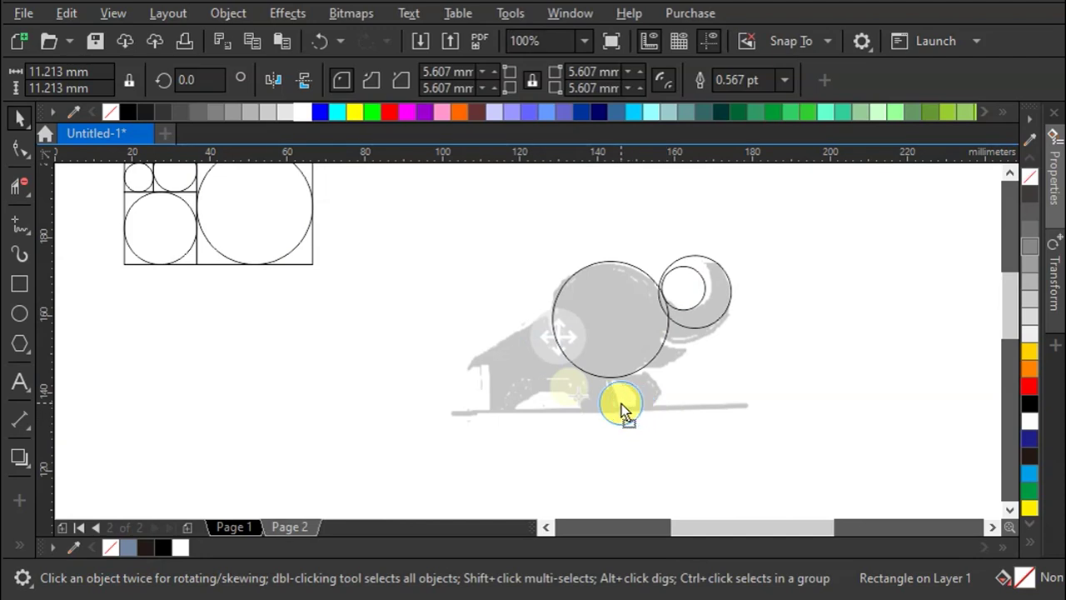
{"action": "scroll", "coordinate": [613, 376], "scroll_direction": "up", "scroll_amount": 2}
{"action": "left_click_drag", "start_coordinate": [614, 360], "coordinate": [599, 355]}
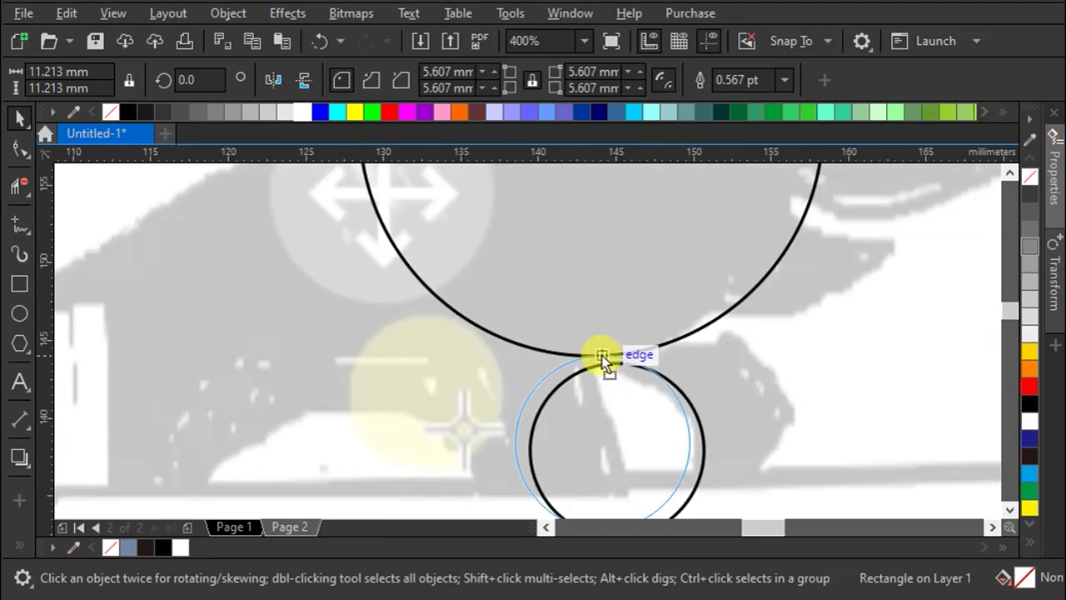
{"action": "scroll", "coordinate": [691, 353], "scroll_direction": "down", "scroll_amount": 1}
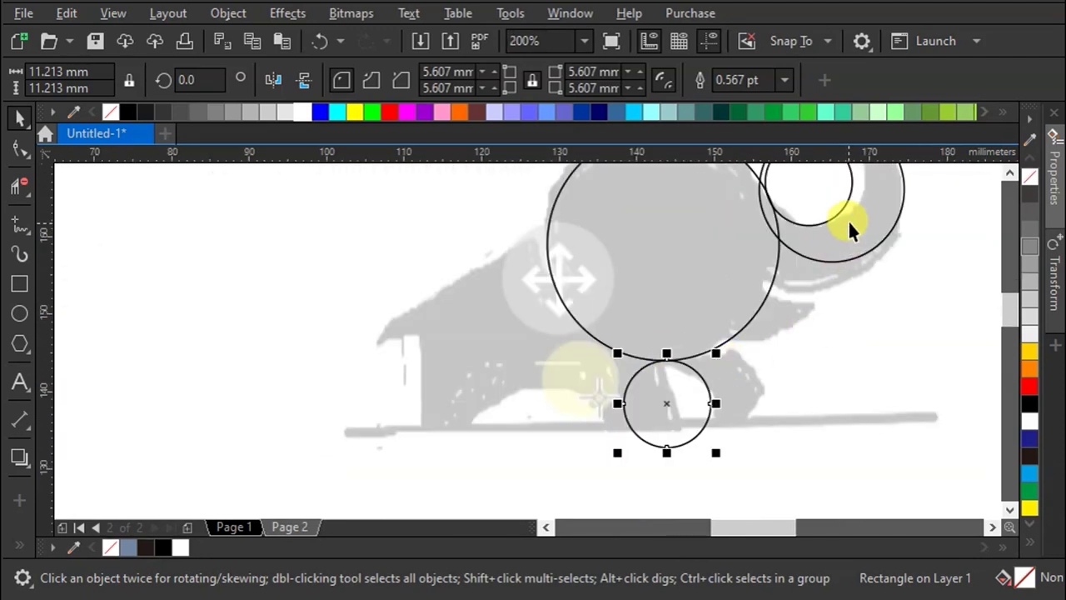
Add an 18.688 mm circle under the head, nudge it right, and move the 29.901 mm circle over the back.
{"action": "left_click_drag", "start_coordinate": [847, 219], "coordinate": [708, 408]}
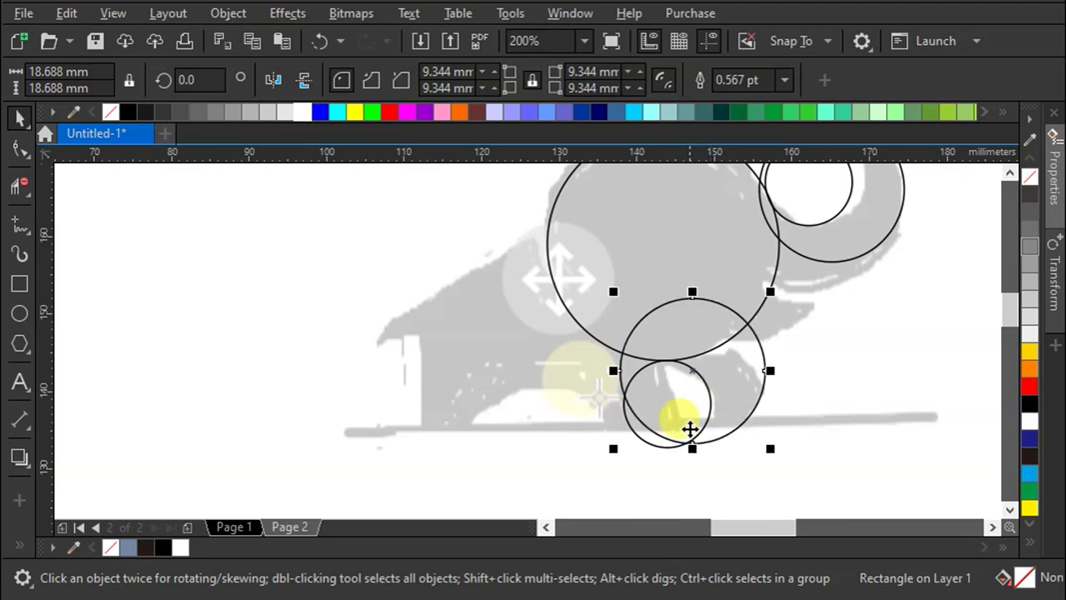
{"action": "left_click_drag", "start_coordinate": [690, 445], "coordinate": [667, 451]}
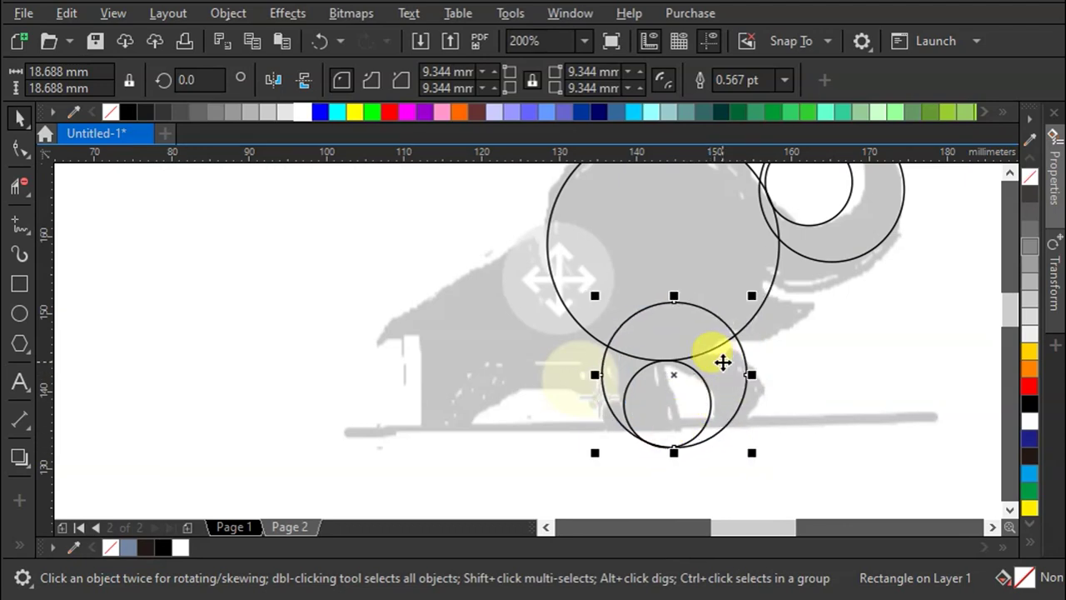
{"action": "key", "text": "Right"}
{"action": "mouse_move", "coordinate": [722, 362]}
{"action": "left_mouse_down"}
{"action": "mouse_move", "coordinate": [688, 356]}
{"action": "mouse_move", "coordinate": [683, 338]}
{"action": "left_mouse_up"}
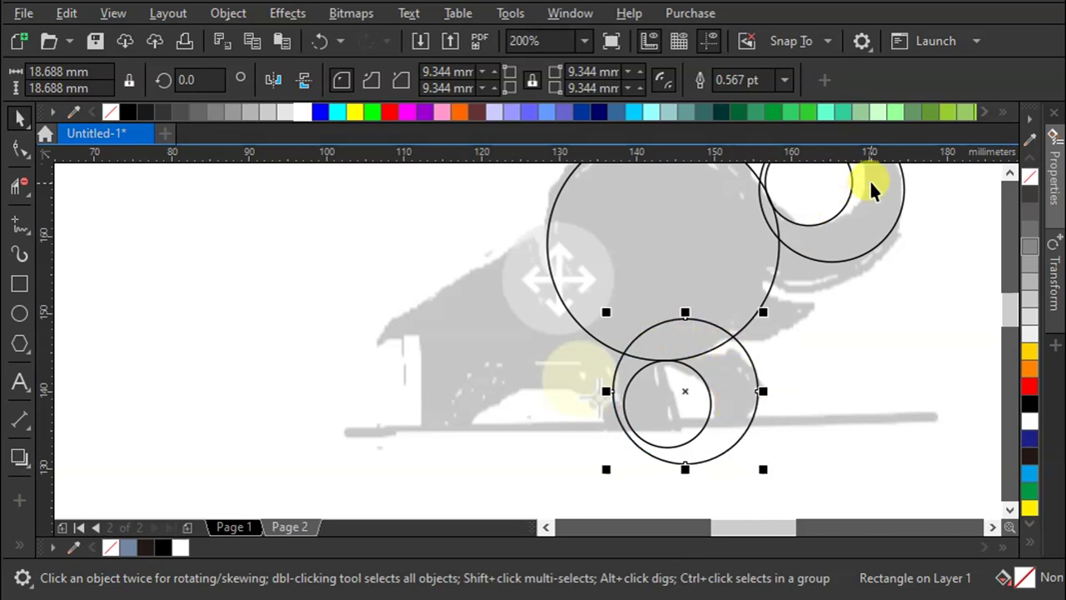
{"action": "left_click_drag", "start_coordinate": [643, 243], "coordinate": [518, 372]}
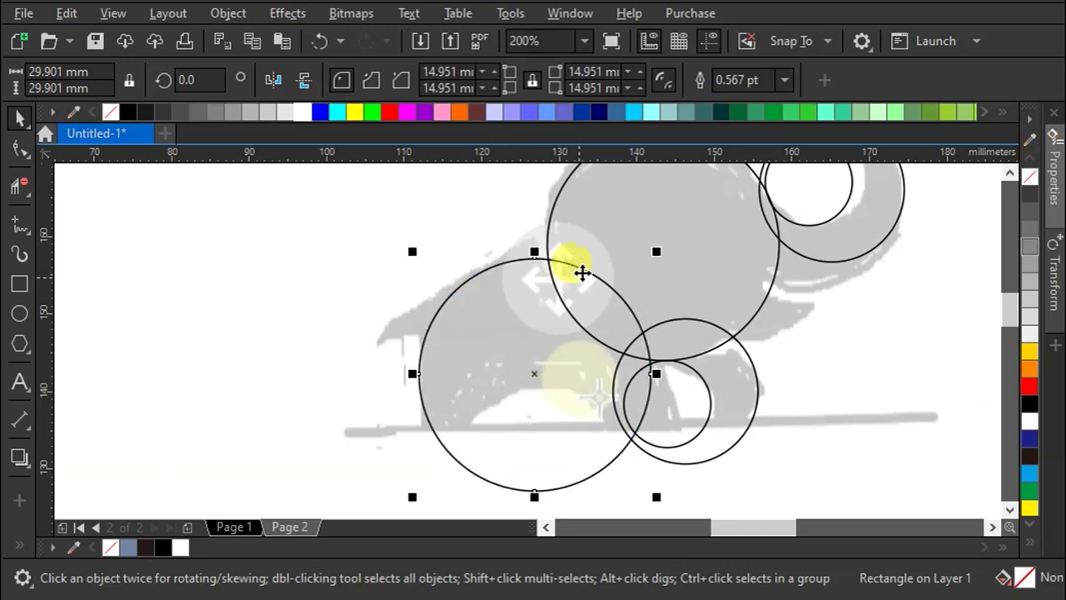
Snap the large circle's top to an intersection and drop an 18.688 mm copy below the body.
{"action": "left_click", "coordinate": [539, 272]}
{"action": "left_click_drag", "start_coordinate": [539, 273], "coordinate": [545, 264]}
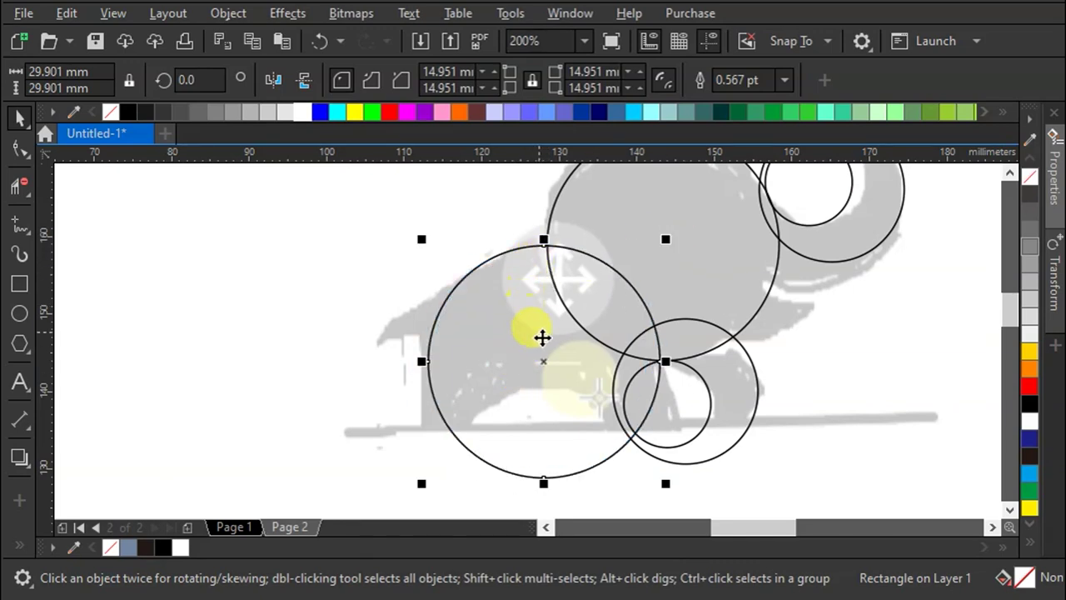
{"action": "left_click_drag", "start_coordinate": [733, 381], "coordinate": [601, 441]}
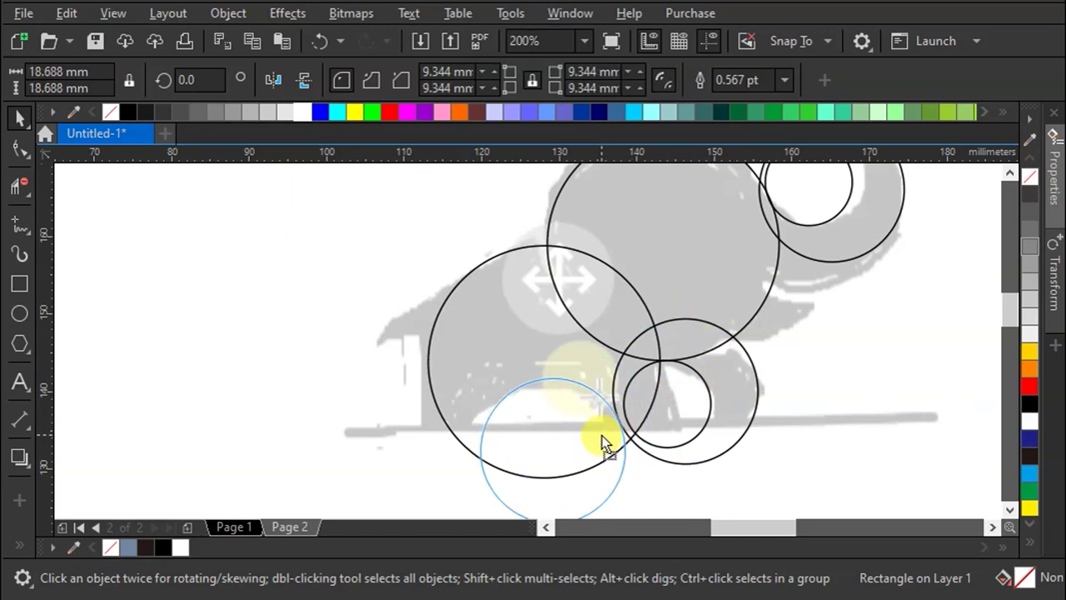
{"action": "left_click_drag", "start_coordinate": [600, 440], "coordinate": [617, 423]}
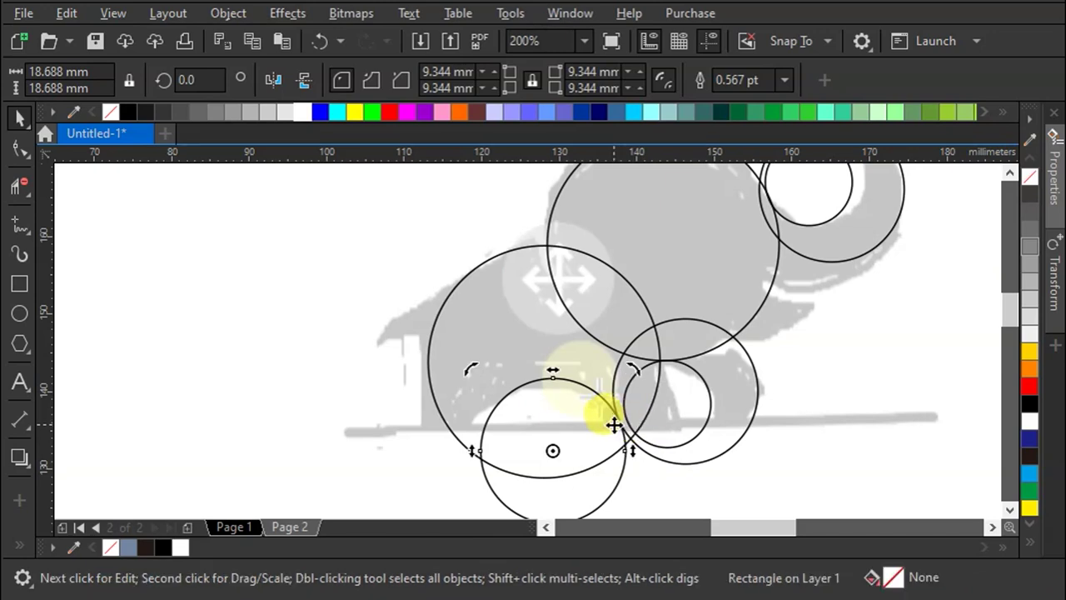
Copy 18.688 mm circles to the left, right, and two overlapping at the upper left.
{"action": "left_click_drag", "start_coordinate": [583, 391], "coordinate": [388, 350]}
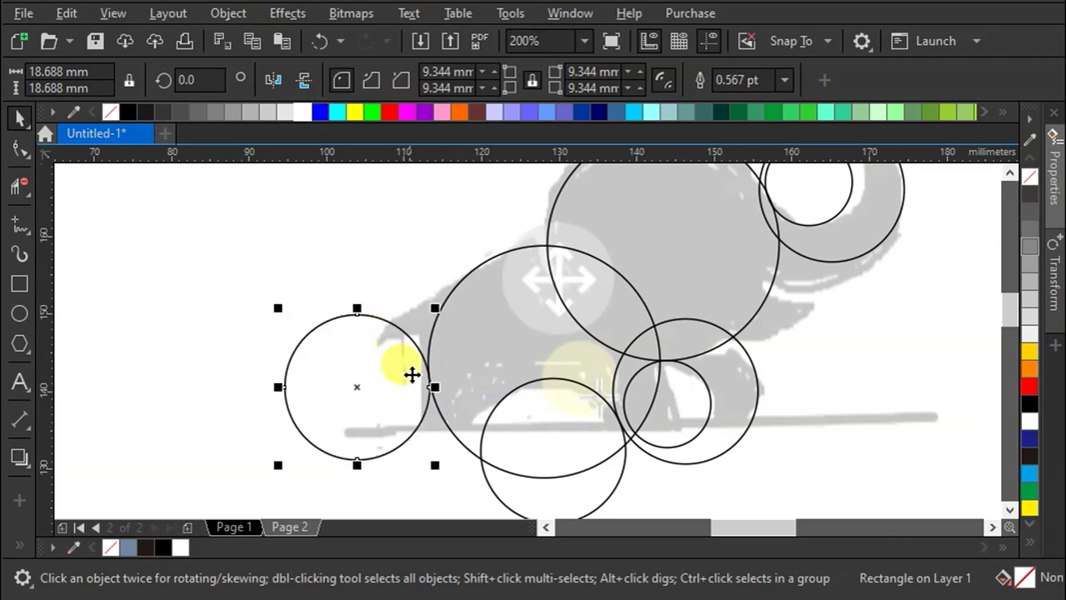
{"action": "mouse_move", "coordinate": [428, 380]}
{"action": "left_mouse_down"}
{"action": "mouse_move", "coordinate": [625, 477]}
{"action": "mouse_move", "coordinate": [885, 383]}
{"action": "left_mouse_up"}
{"action": "mouse_move", "coordinate": [690, 411]}
{"action": "left_mouse_down"}
{"action": "mouse_move", "coordinate": [451, 404]}
{"action": "mouse_move", "coordinate": [486, 379]}
{"action": "mouse_move", "coordinate": [475, 378]}
{"action": "left_mouse_up"}
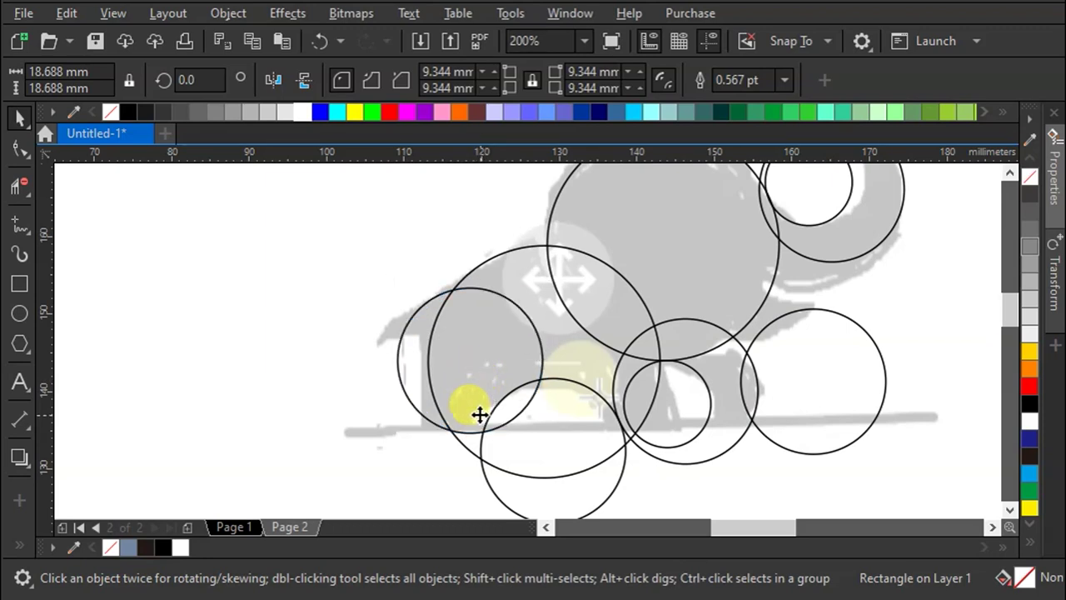
{"action": "mouse_move", "coordinate": [480, 420]}
{"action": "left_mouse_down"}
{"action": "mouse_move", "coordinate": [403, 308]}
{"action": "mouse_move", "coordinate": [449, 293]}
{"action": "left_mouse_up"}
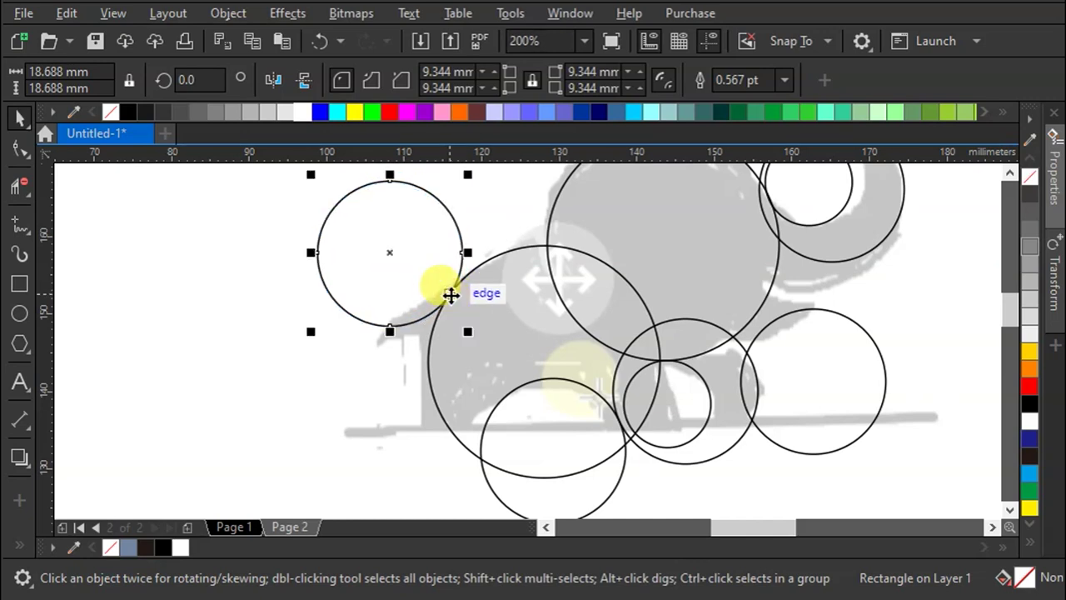
{"action": "mouse_move", "coordinate": [387, 274]}
{"action": "left_mouse_down"}
{"action": "mouse_move", "coordinate": [405, 245]}
{"action": "mouse_move", "coordinate": [405, 259]}
{"action": "left_mouse_up"}
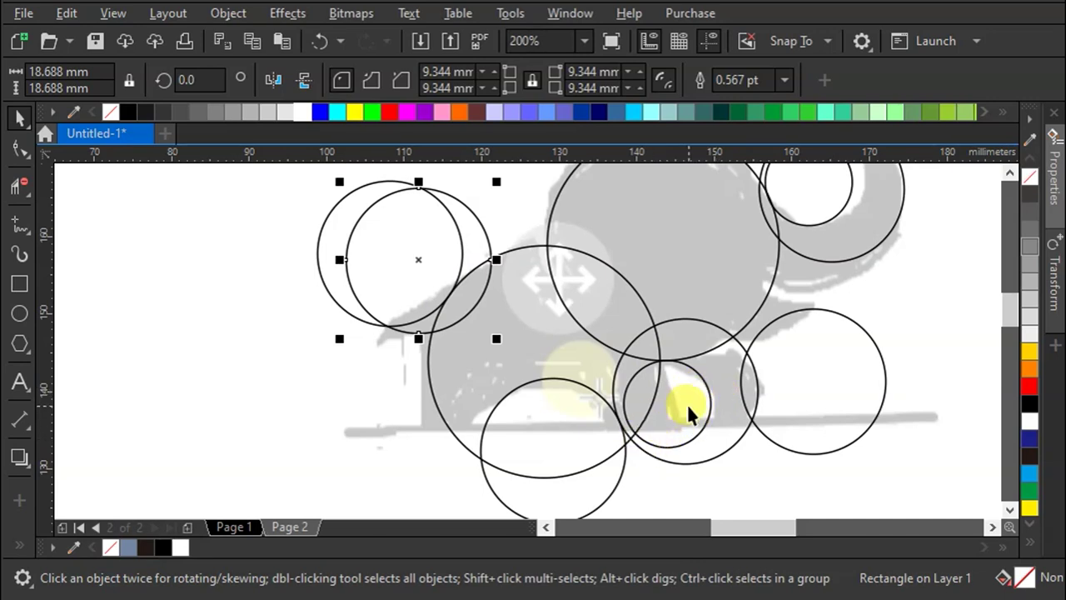
Copy the small circle to the lower left and move the right circle toward the legs.
{"action": "left_click", "coordinate": [704, 381]}
{"action": "mouse_move", "coordinate": [672, 405]}
{"action": "left_mouse_down"}
{"action": "mouse_move", "coordinate": [483, 420]}
{"action": "mouse_move", "coordinate": [390, 405]}
{"action": "mouse_move", "coordinate": [428, 389]}
{"action": "left_mouse_up"}
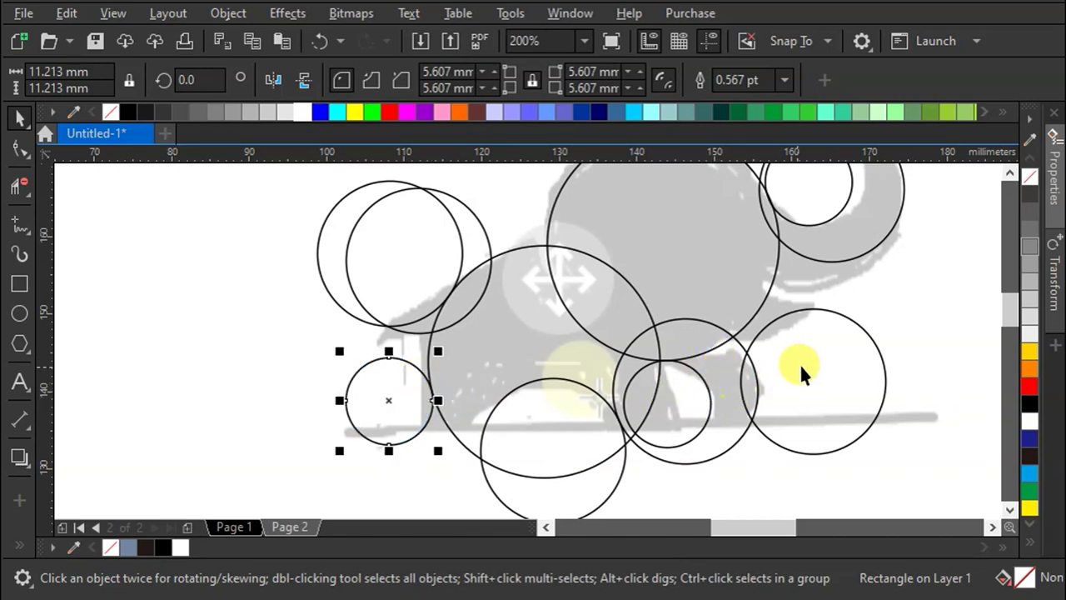
{"action": "left_click_drag", "start_coordinate": [837, 376], "coordinate": [769, 373]}
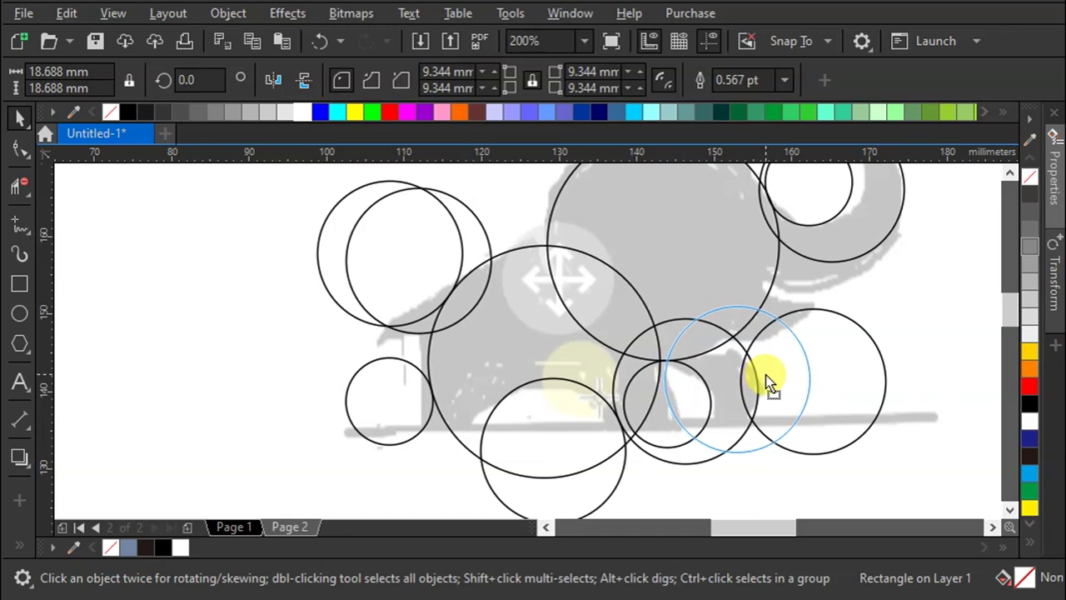
{"action": "left_click_drag", "start_coordinate": [761, 382], "coordinate": [631, 398]}
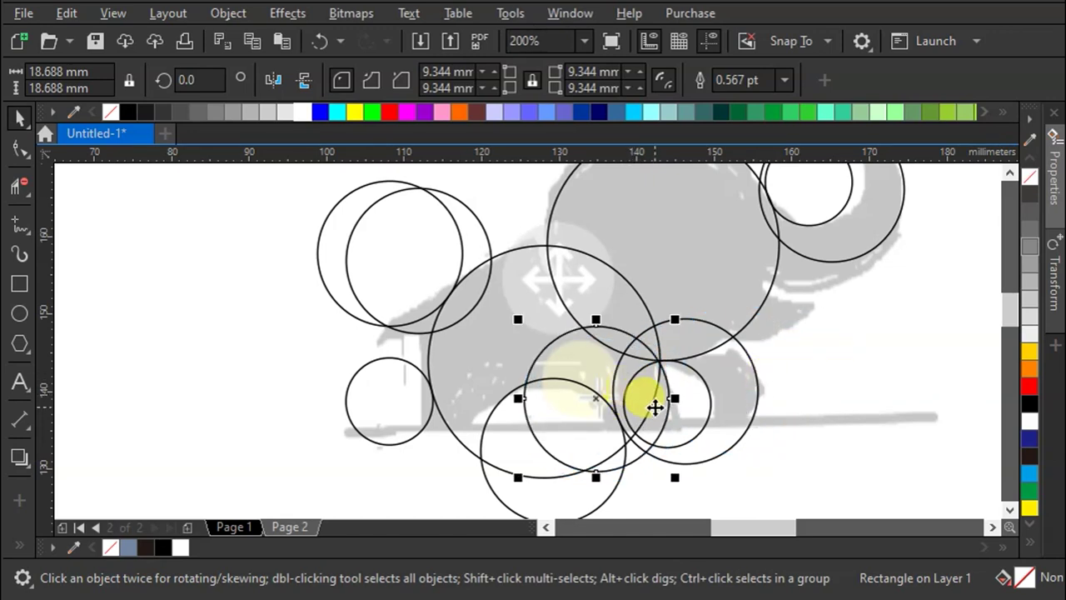
Move the 29.901 mm circle up over the head, snapping its edge into place.
{"action": "left_click_drag", "start_coordinate": [590, 358], "coordinate": [752, 234]}
{"action": "mouse_move", "coordinate": [645, 327]}
{"action": "left_mouse_down"}
{"action": "mouse_move", "coordinate": [649, 301]}
{"action": "mouse_move", "coordinate": [849, 250]}
{"action": "left_mouse_up"}
{"action": "left_click_drag", "start_coordinate": [852, 357], "coordinate": [849, 251]}
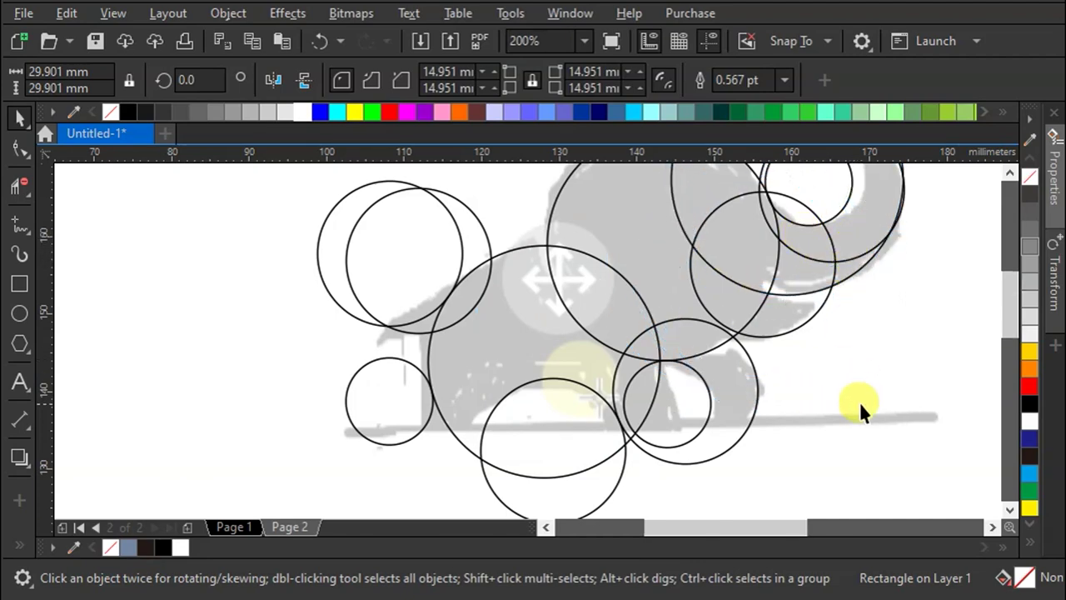
{"action": "scroll", "coordinate": [865, 288], "scroll_direction": "up", "scroll_amount": 2}
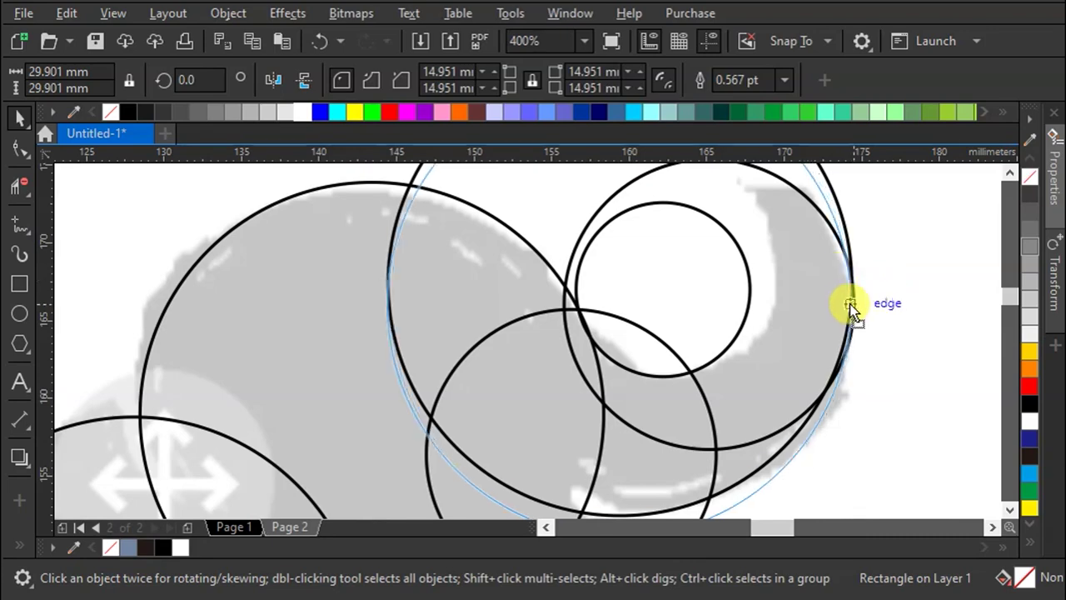
{"action": "left_click_drag", "start_coordinate": [851, 282], "coordinate": [849, 305]}
{"action": "scroll", "coordinate": [812, 220], "scroll_direction": "down", "scroll_amount": 2}
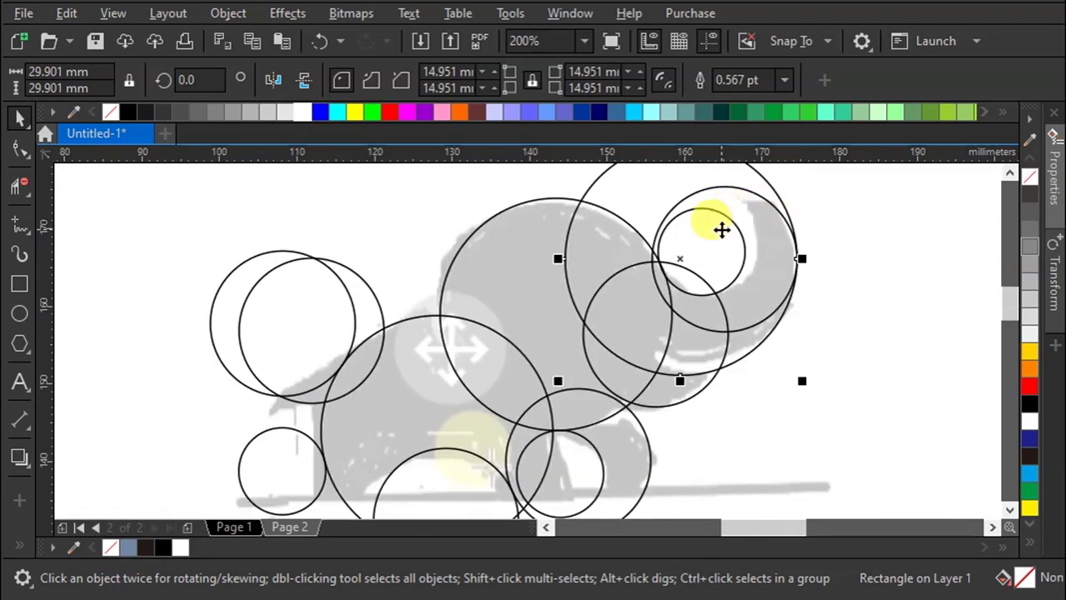
{"action": "scroll", "coordinate": [683, 316], "scroll_direction": "down", "scroll_amount": 2}
Snap the 3.738 mm circle onto the head's edge and fit the 18.688 and 11.213 mm circles inside.
{"action": "left_click", "coordinate": [165, 165]}
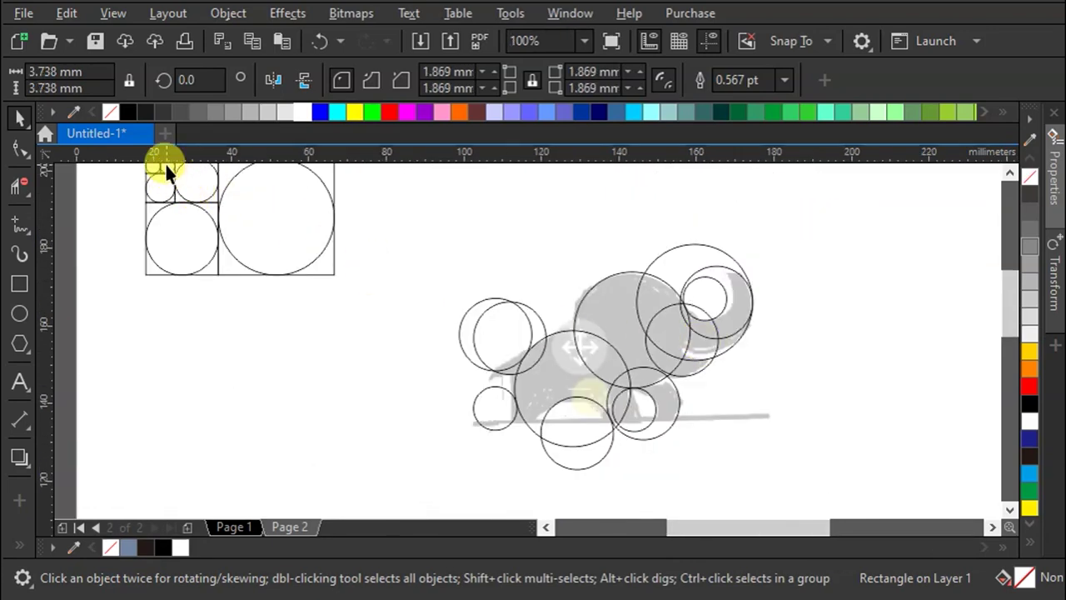
{"action": "left_click_drag", "start_coordinate": [630, 282], "coordinate": [756, 273]}
{"action": "scroll", "coordinate": [738, 279], "scroll_direction": "up", "scroll_amount": 4}
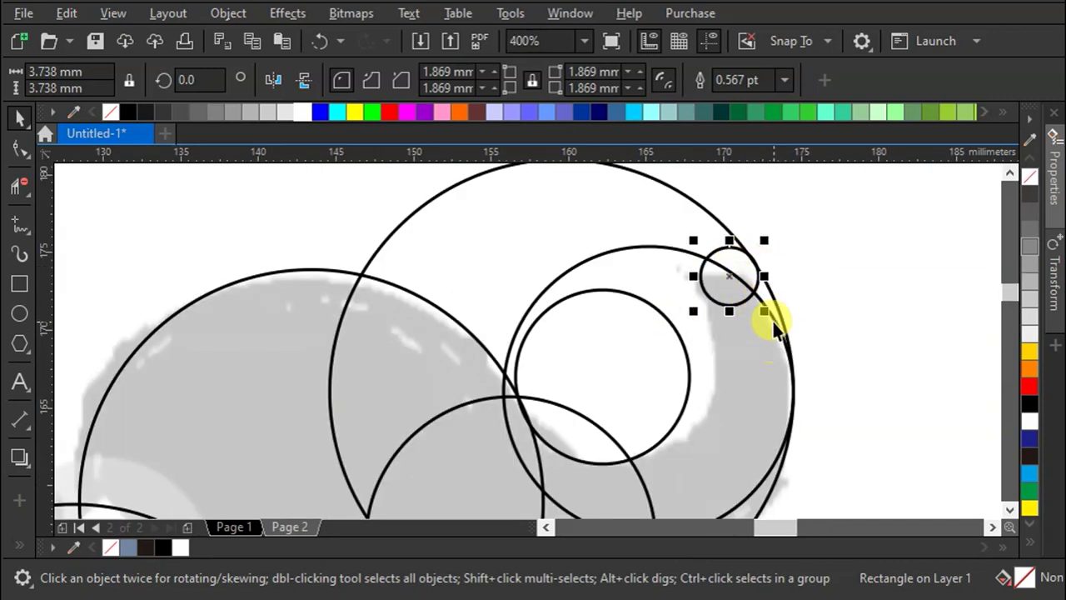
{"action": "left_click_drag", "start_coordinate": [778, 325], "coordinate": [702, 286]}
{"action": "scroll", "coordinate": [852, 288], "scroll_direction": "down", "scroll_amount": 1}
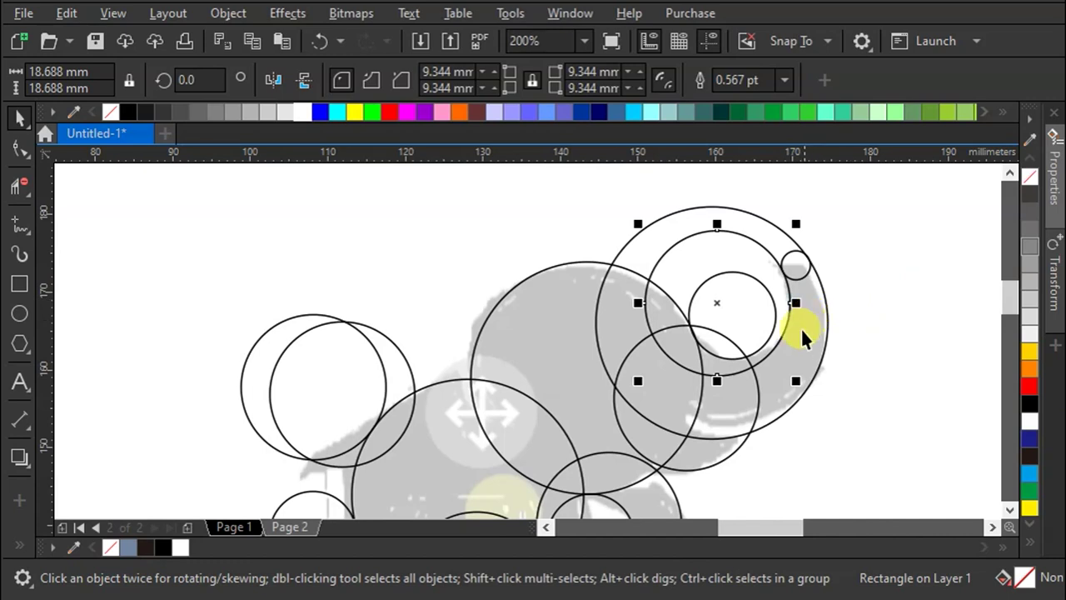
{"action": "left_click", "coordinate": [764, 351]}
{"action": "scroll", "coordinate": [766, 350], "scroll_direction": "up", "scroll_amount": 1}
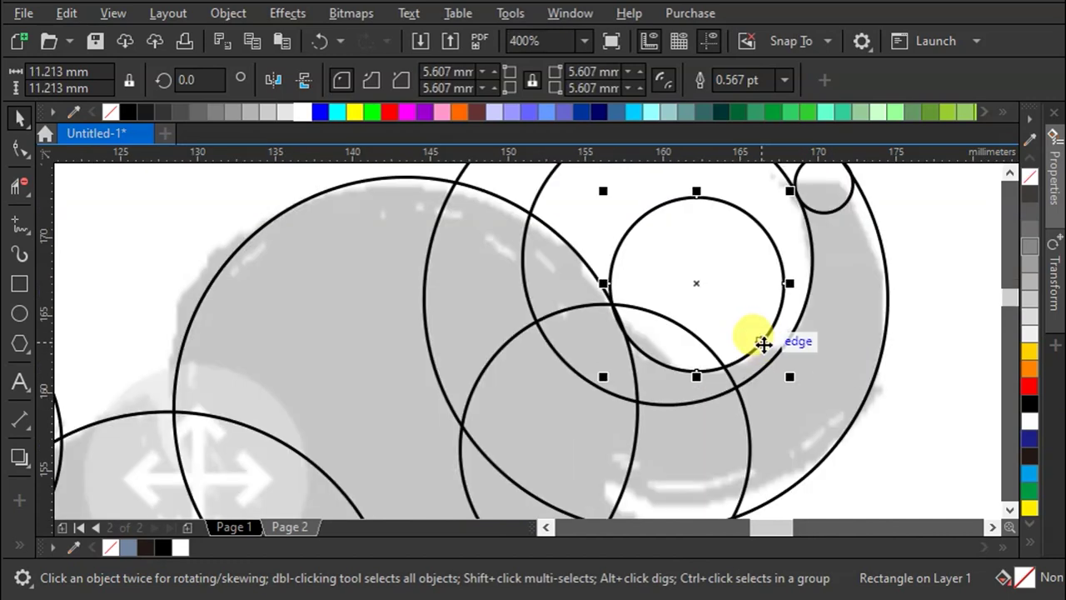
{"action": "mouse_move", "coordinate": [766, 350]}
{"action": "left_mouse_down"}
{"action": "mouse_move", "coordinate": [770, 373]}
{"action": "mouse_move", "coordinate": [772, 364]}
{"action": "left_mouse_up"}
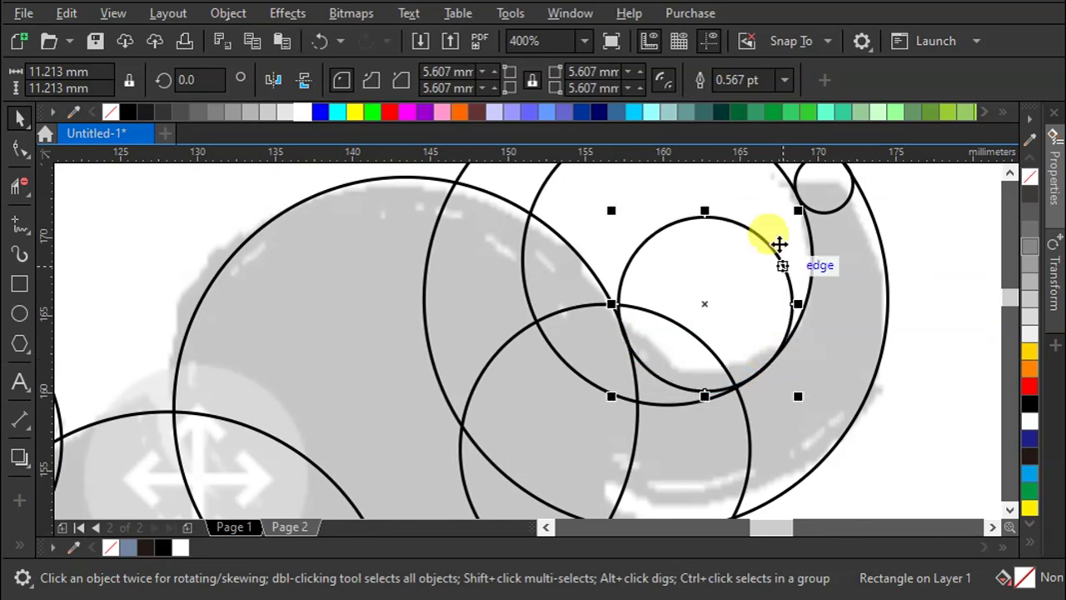
{"action": "scroll", "coordinate": [825, 232], "scroll_direction": "down", "scroll_amount": 1}
{"action": "scroll", "coordinate": [825, 272], "scroll_direction": "down", "scroll_amount": 1}
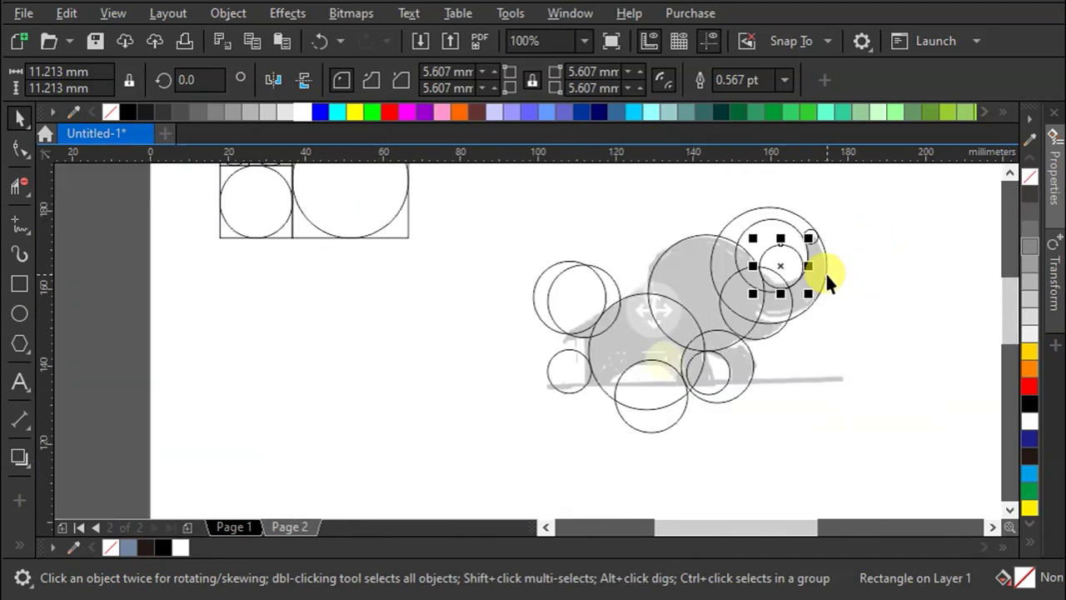
{"action": "scroll", "coordinate": [825, 271], "scroll_direction": "up", "scroll_amount": 1}
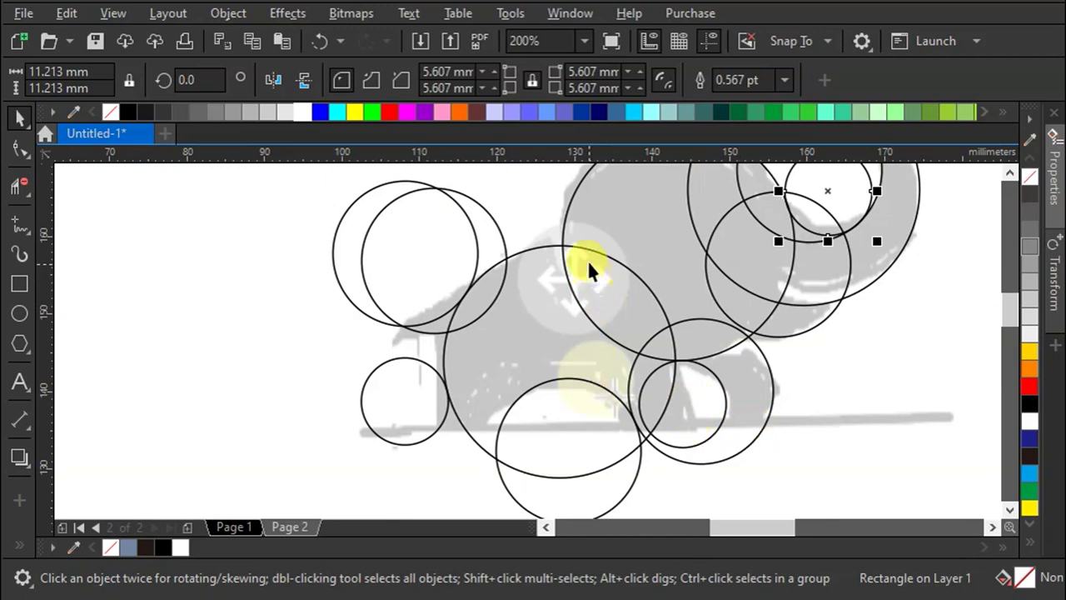
Position the large circle over the legs and an 11.213 mm circle left of the elephant.
{"action": "left_click_drag", "start_coordinate": [493, 349], "coordinate": [506, 401]}
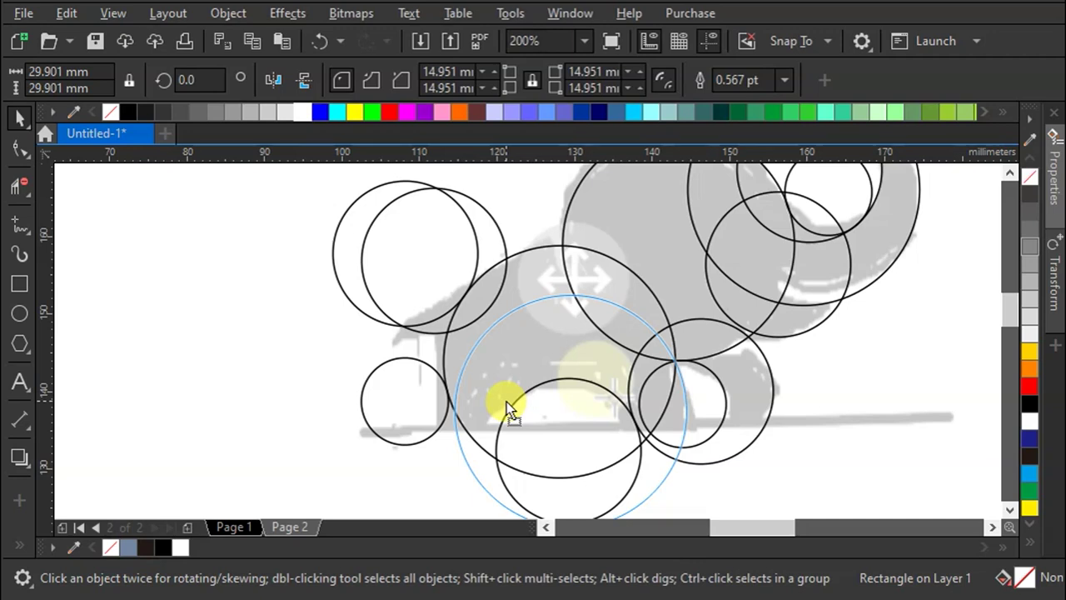
{"action": "left_click_drag", "start_coordinate": [506, 402], "coordinate": [508, 401]}
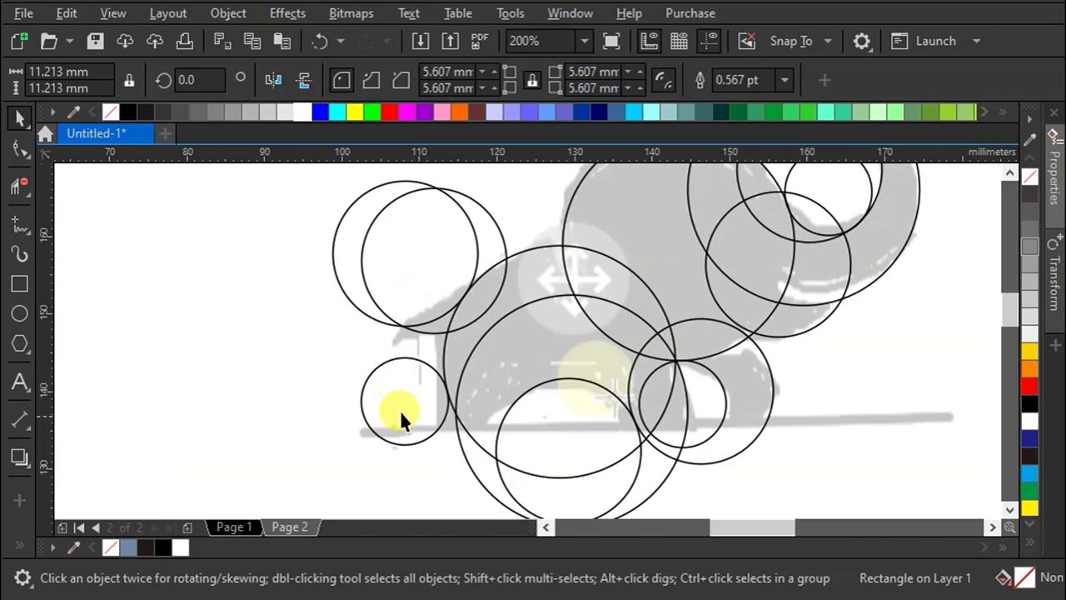
{"action": "mouse_move", "coordinate": [400, 410]}
{"action": "left_mouse_down"}
{"action": "mouse_move", "coordinate": [521, 209]}
{"action": "mouse_move", "coordinate": [514, 226]}
{"action": "mouse_move", "coordinate": [254, 366]}
{"action": "left_mouse_up"}
{"action": "mouse_move", "coordinate": [490, 466]}
{"action": "left_mouse_down"}
{"action": "mouse_move", "coordinate": [563, 269]}
{"action": "mouse_move", "coordinate": [586, 278]}
{"action": "mouse_move", "coordinate": [556, 287]}
{"action": "left_mouse_up"}
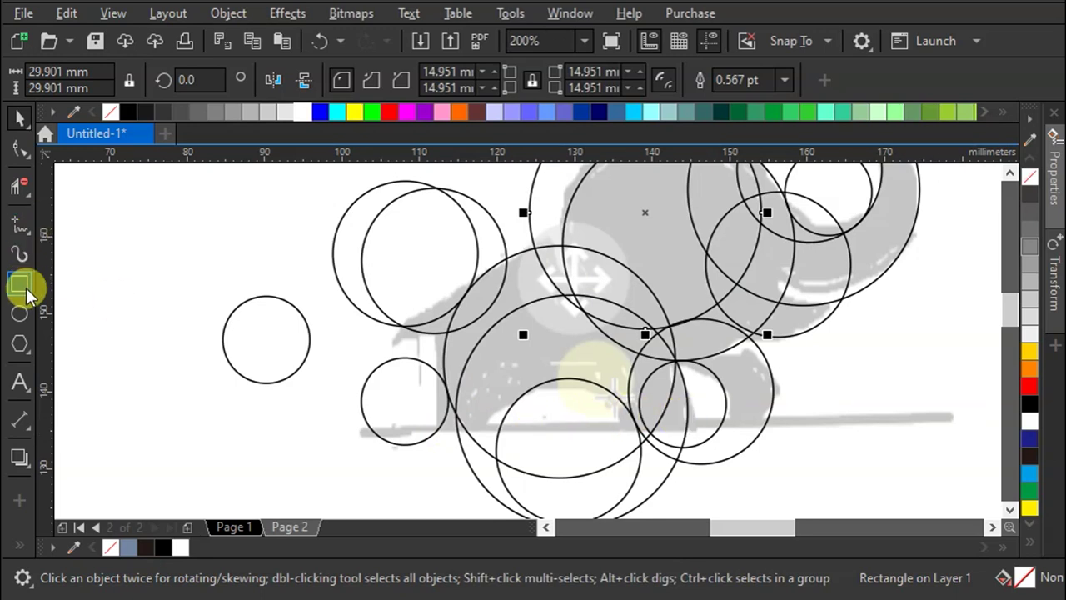
Draw a straight Bézier line, stretch it to 67.512 mm, and place it along the elephant's feet.
{"action": "left_click", "coordinate": [31, 234]}
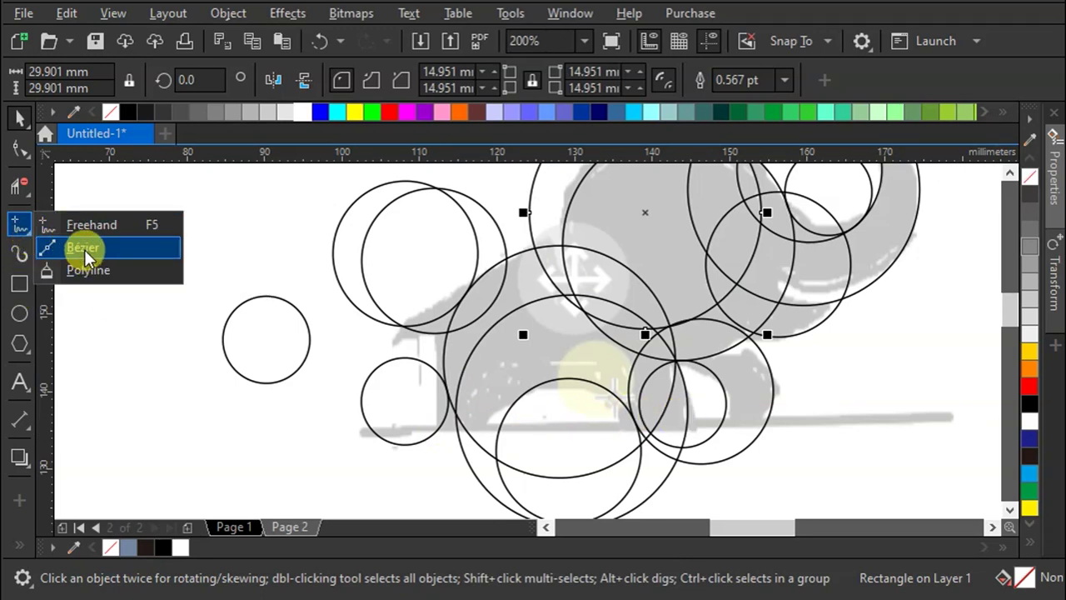
{"action": "left_click", "coordinate": [84, 248]}
{"action": "left_click", "coordinate": [362, 400]}
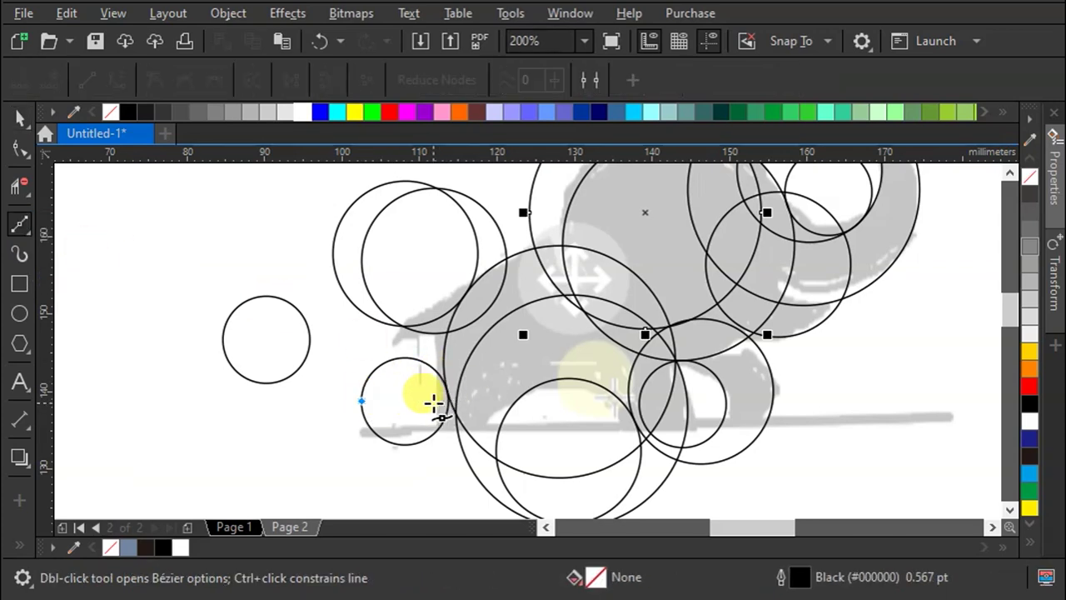
{"action": "left_click", "coordinate": [454, 401]}
{"action": "left_click", "coordinate": [19, 117]}
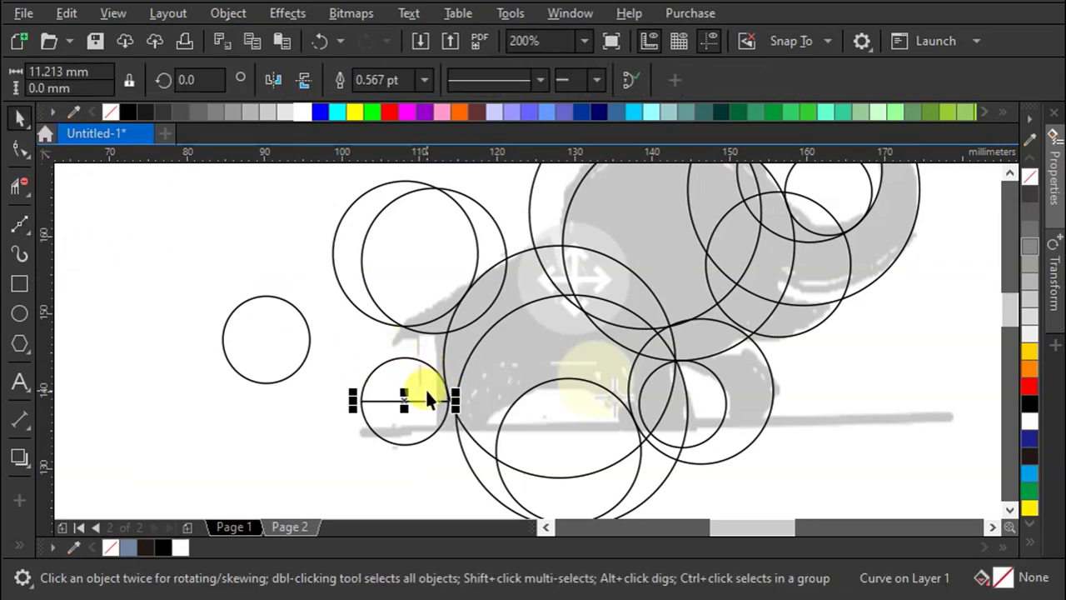
{"action": "left_click_drag", "start_coordinate": [451, 402], "coordinate": [886, 466]}
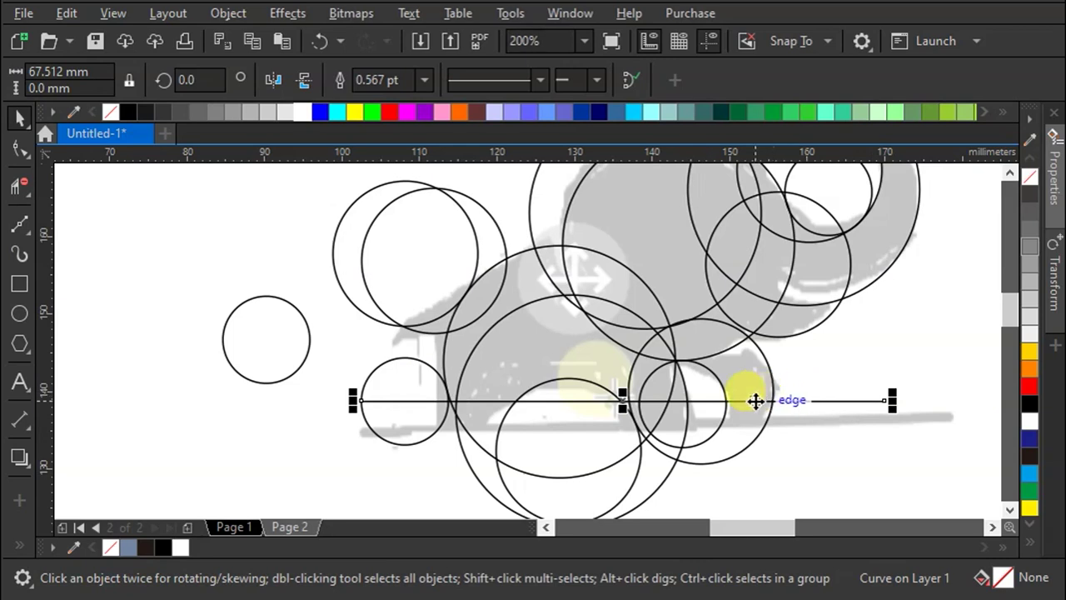
{"action": "mouse_move", "coordinate": [758, 420]}
{"action": "left_mouse_down"}
{"action": "mouse_move", "coordinate": [737, 428]}
{"action": "mouse_move", "coordinate": [747, 348]}
{"action": "left_mouse_up"}
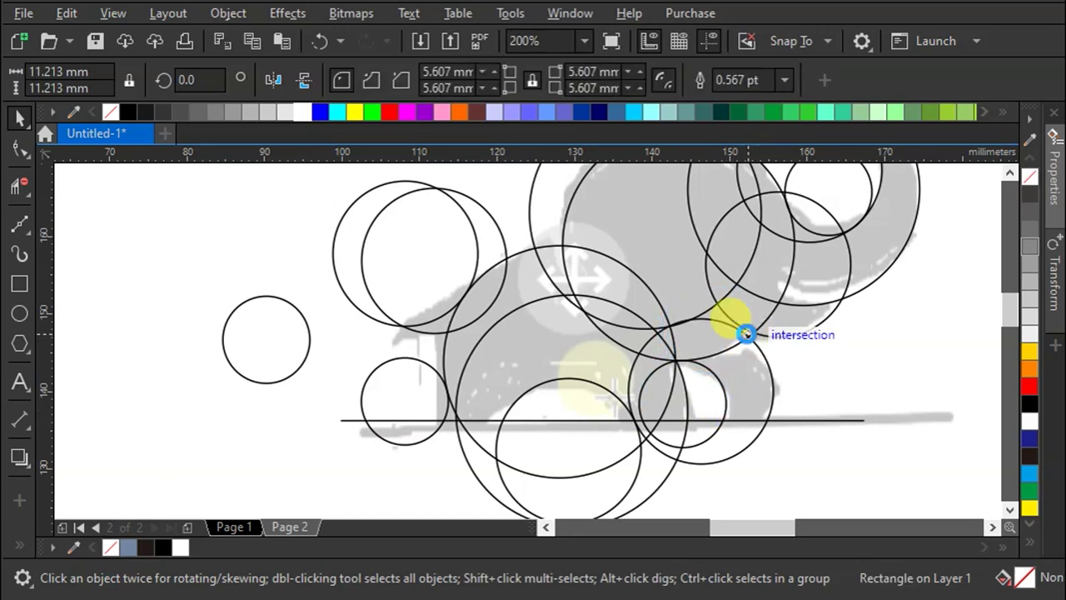
Snap the 18.688 mm circle to a node and an edge, then raise it over the head's upper right.
{"action": "left_click_drag", "start_coordinate": [747, 348], "coordinate": [746, 337]}
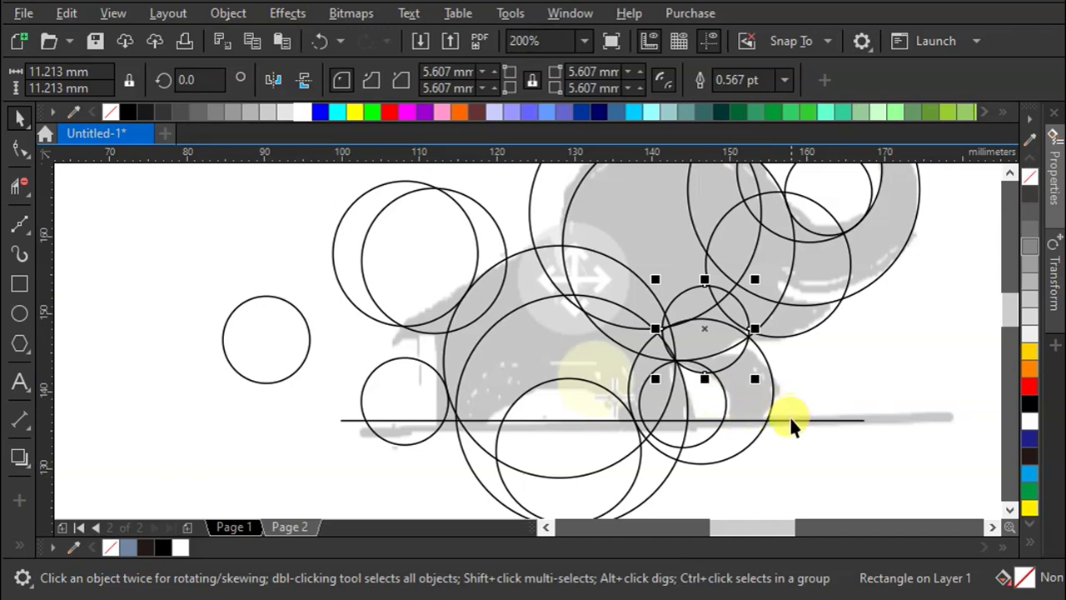
{"action": "scroll", "coordinate": [642, 405], "scroll_direction": "down", "scroll_amount": 2}
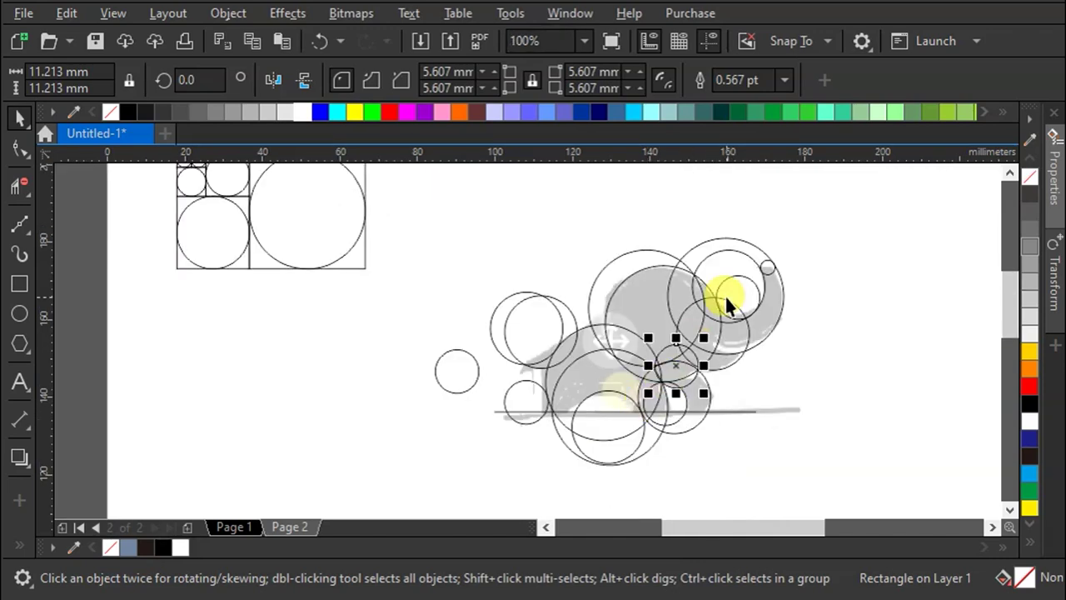
{"action": "scroll", "coordinate": [723, 321], "scroll_direction": "up", "scroll_amount": 4}
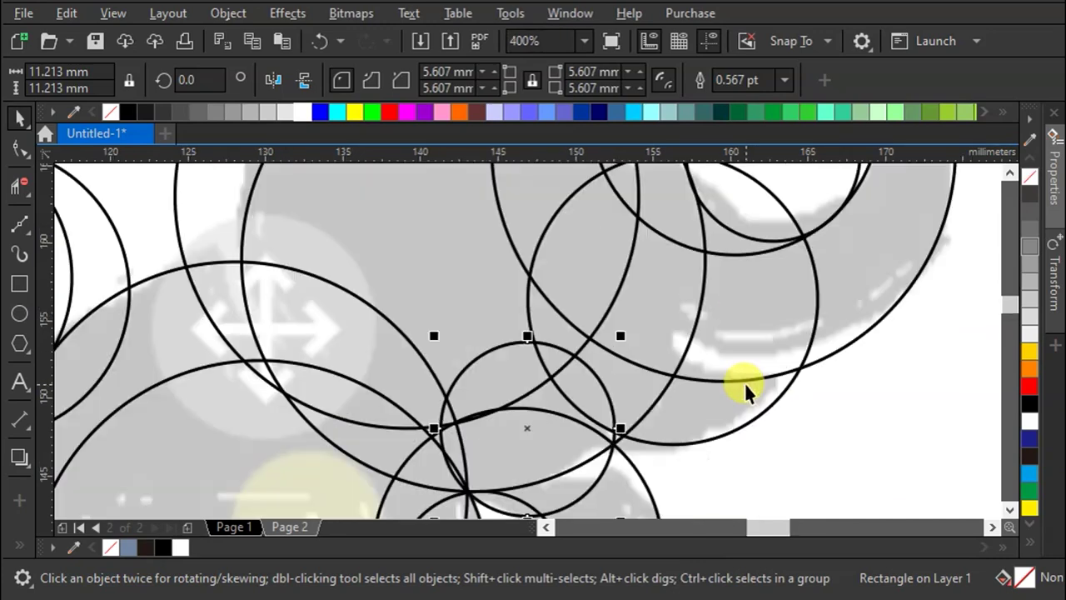
{"action": "left_click_drag", "start_coordinate": [719, 409], "coordinate": [721, 384]}
{"action": "mouse_move", "coordinate": [607, 419]}
{"action": "left_mouse_down"}
{"action": "mouse_move", "coordinate": [598, 434]}
{"action": "mouse_move", "coordinate": [710, 439]}
{"action": "left_mouse_up"}
{"action": "left_click_drag", "start_coordinate": [623, 439], "coordinate": [714, 392]}
{"action": "scroll", "coordinate": [624, 390], "scroll_direction": "down", "scroll_amount": 2}
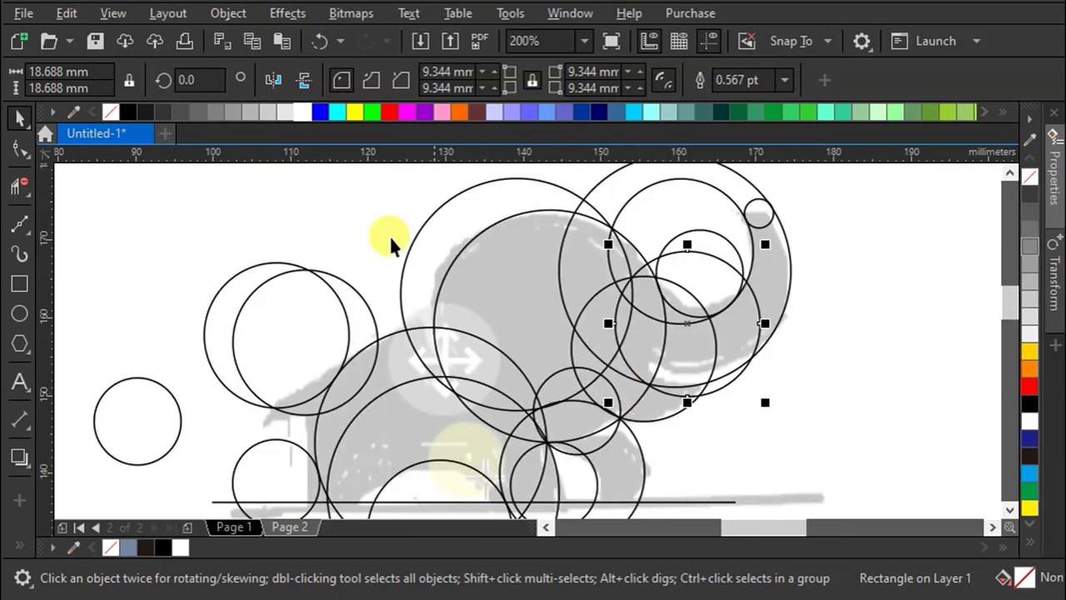
Trim the small circle's upper-right arc and stray arcs near the trunk, above the back, and left of the body.
{"action": "left_click", "coordinate": [19, 187]}
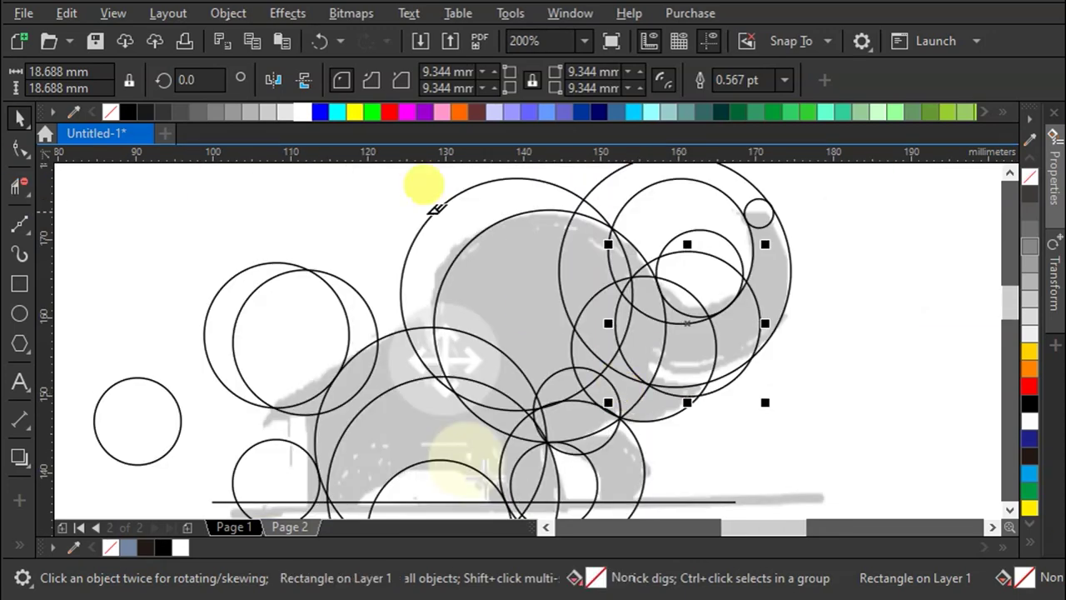
{"action": "left_click", "coordinate": [707, 232]}
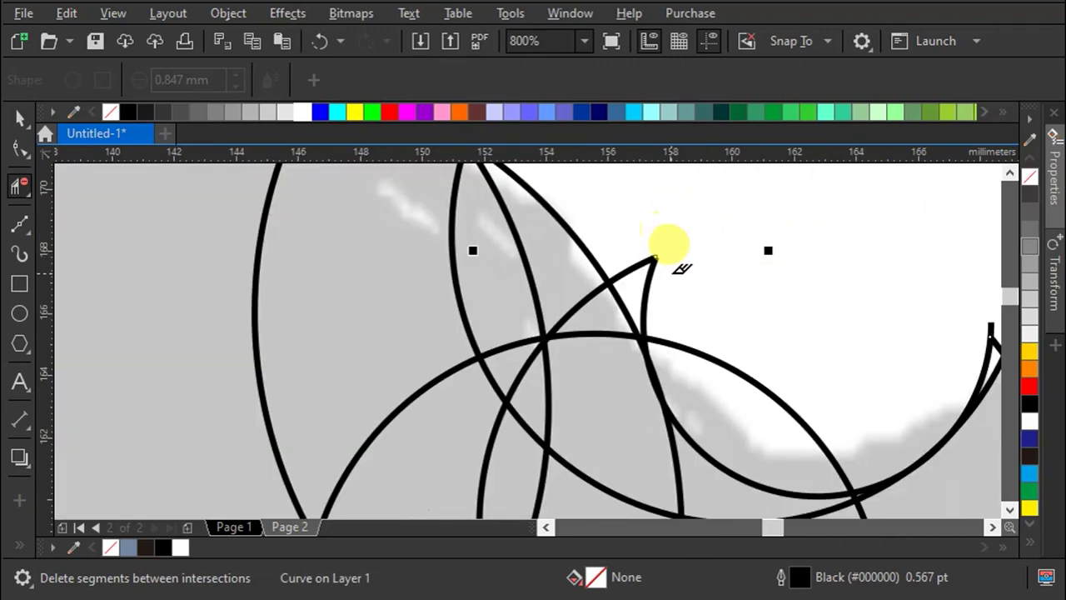
{"action": "scroll", "coordinate": [673, 223], "scroll_direction": "up", "scroll_amount": 4}
{"action": "scroll", "coordinate": [791, 358], "scroll_direction": "down", "scroll_amount": 4}
{"action": "scroll", "coordinate": [801, 360], "scroll_direction": "up", "scroll_amount": 2}
{"action": "scroll", "coordinate": [891, 360], "scroll_direction": "up", "scroll_amount": 4}
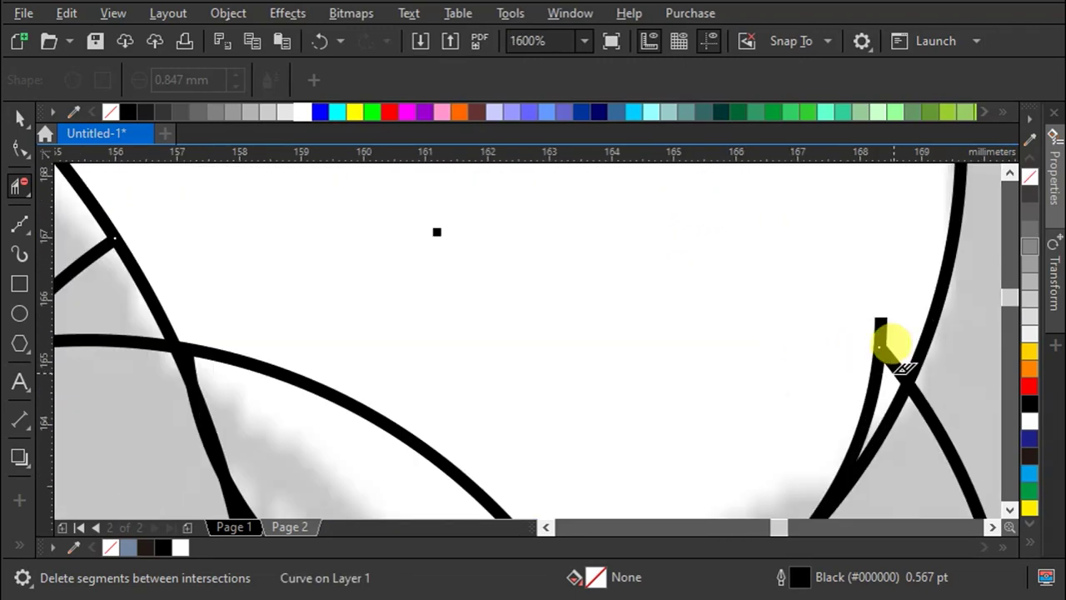
{"action": "scroll", "coordinate": [873, 321], "scroll_direction": "down", "scroll_amount": 2}
{"action": "scroll", "coordinate": [838, 381], "scroll_direction": "down", "scroll_amount": 2}
{"action": "scroll", "coordinate": [799, 300], "scroll_direction": "down", "scroll_amount": 2}
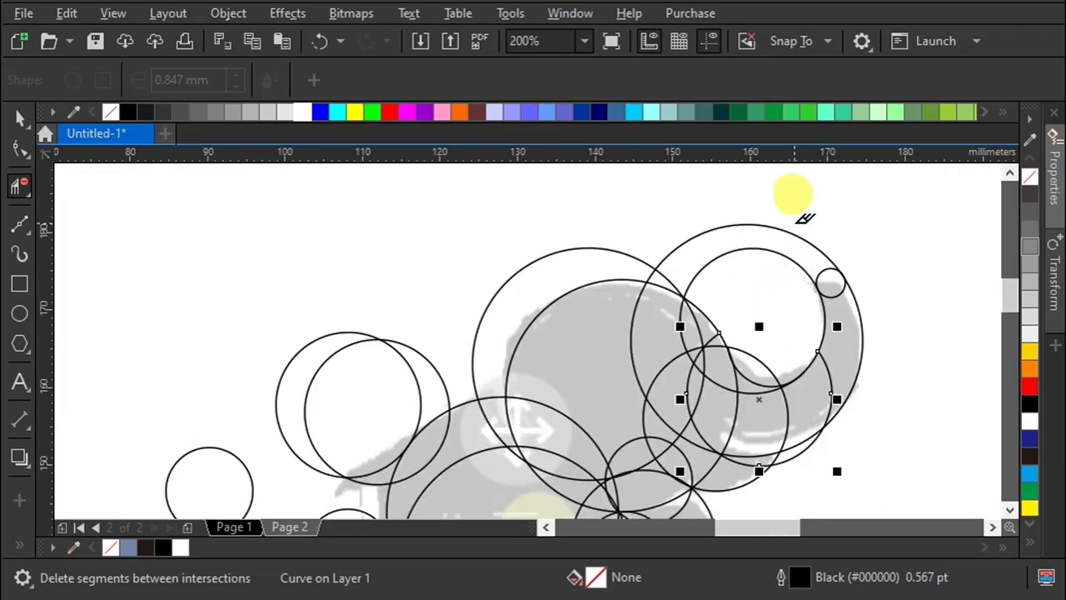
{"action": "scroll", "coordinate": [766, 250], "scroll_direction": "down", "scroll_amount": 2}
{"action": "scroll", "coordinate": [709, 245], "scroll_direction": "up", "scroll_amount": 2}
{"action": "scroll", "coordinate": [788, 240], "scroll_direction": "up", "scroll_amount": 2}
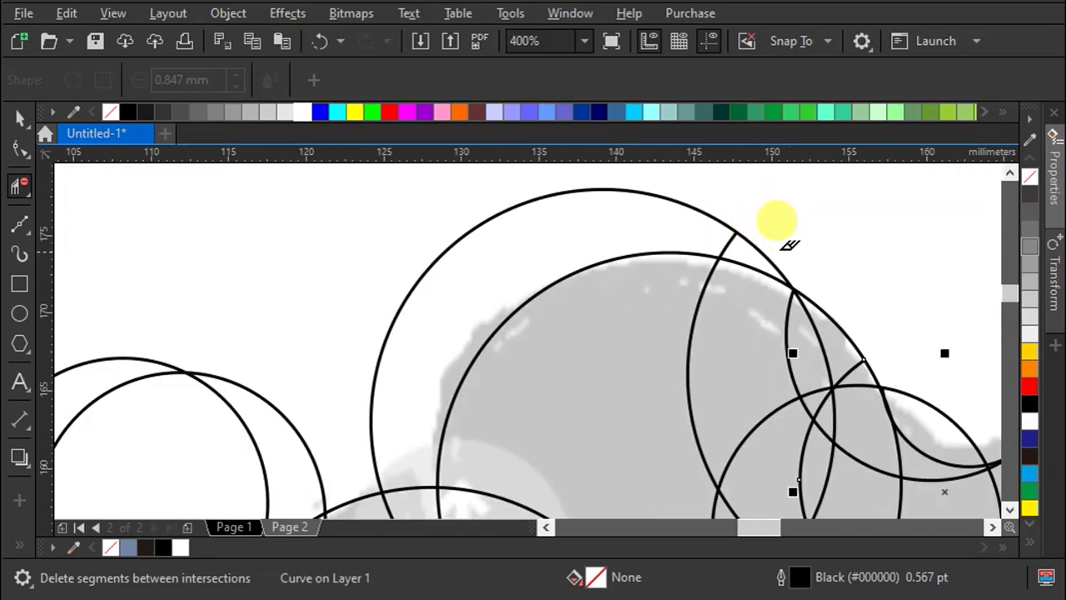
{"action": "left_click", "coordinate": [729, 223]}
{"action": "scroll", "coordinate": [733, 212], "scroll_direction": "down", "scroll_amount": 2}
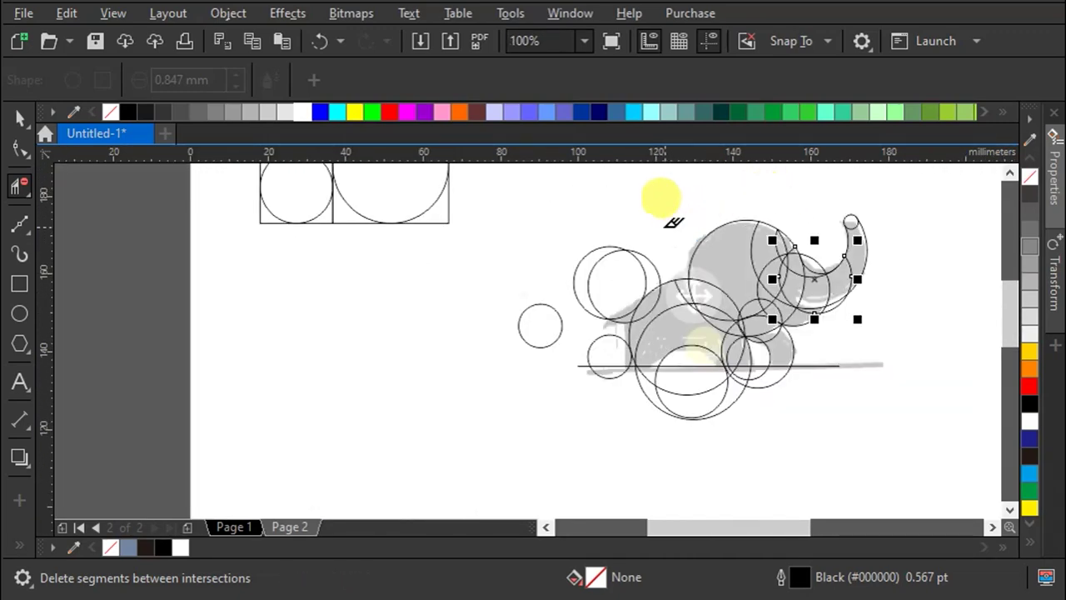
{"action": "scroll", "coordinate": [680, 254], "scroll_direction": "up", "scroll_amount": 2}
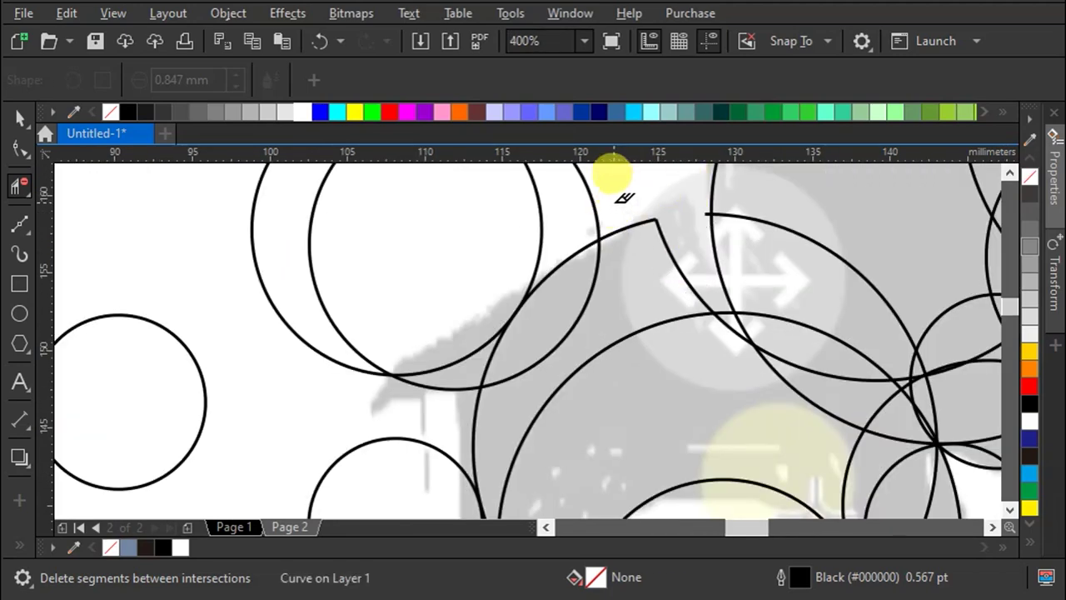
{"action": "left_click", "coordinate": [593, 204]}
{"action": "left_click", "coordinate": [251, 310]}
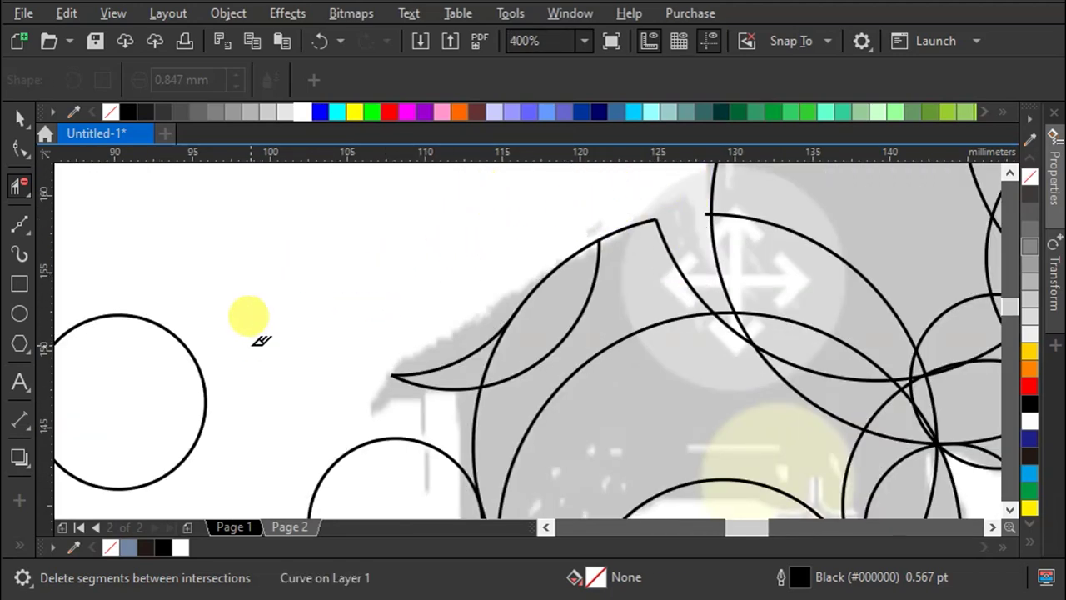
Remove the small circle, the left ground-line piece and a nearby leftover, then undo the last deletion.
{"action": "scroll", "coordinate": [516, 233], "scroll_direction": "down", "scroll_amount": 1}
{"action": "mouse_move", "coordinate": [470, 382]}
{"action": "left_mouse_down"}
{"action": "mouse_move", "coordinate": [393, 444]}
{"action": "mouse_move", "coordinate": [452, 309]}
{"action": "mouse_move", "coordinate": [412, 383]}
{"action": "left_mouse_up"}
{"action": "left_click", "coordinate": [513, 392]}
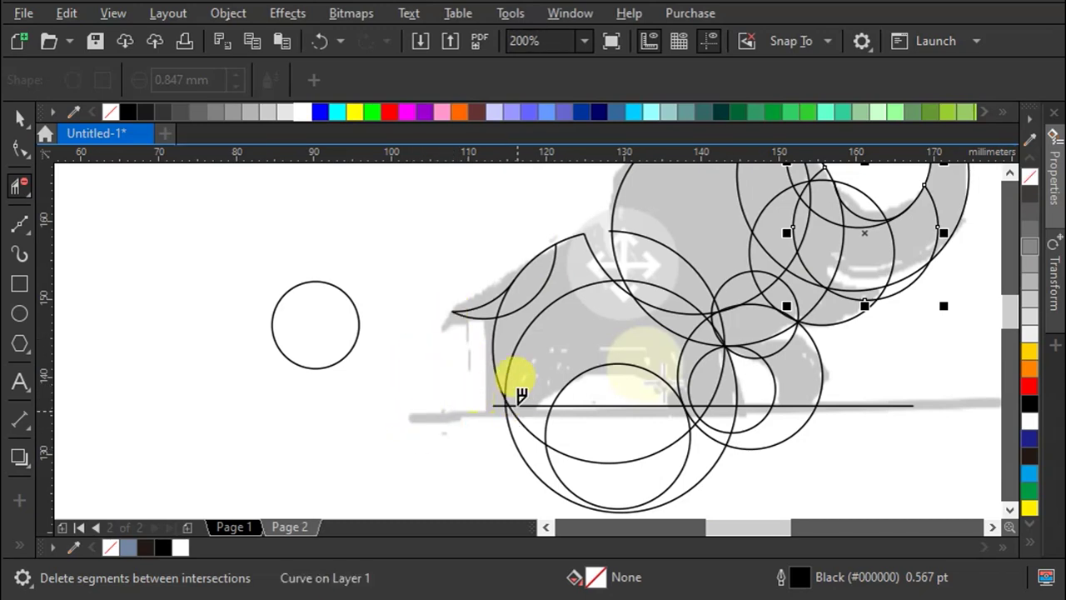
{"action": "left_click", "coordinate": [320, 40]}
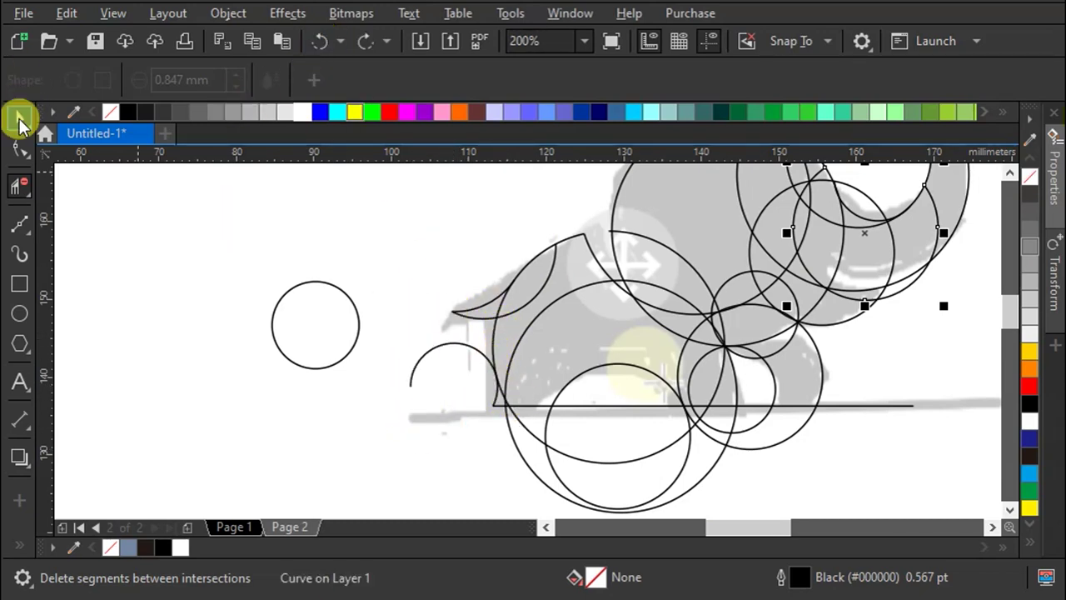
Select the restored left arc and try marquee-deleting it twice, undoing each attempt.
{"action": "left_click", "coordinate": [20, 120]}
{"action": "scroll", "coordinate": [495, 391], "scroll_direction": "up", "scroll_amount": 2}
{"action": "left_click", "coordinate": [478, 288]}
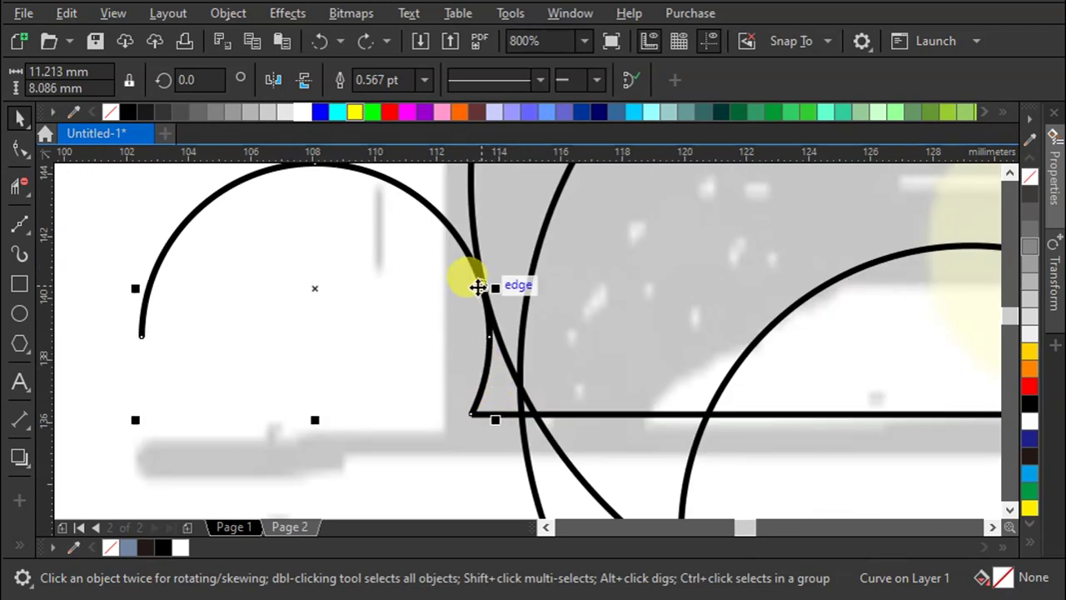
{"action": "left_click", "coordinate": [486, 298]}
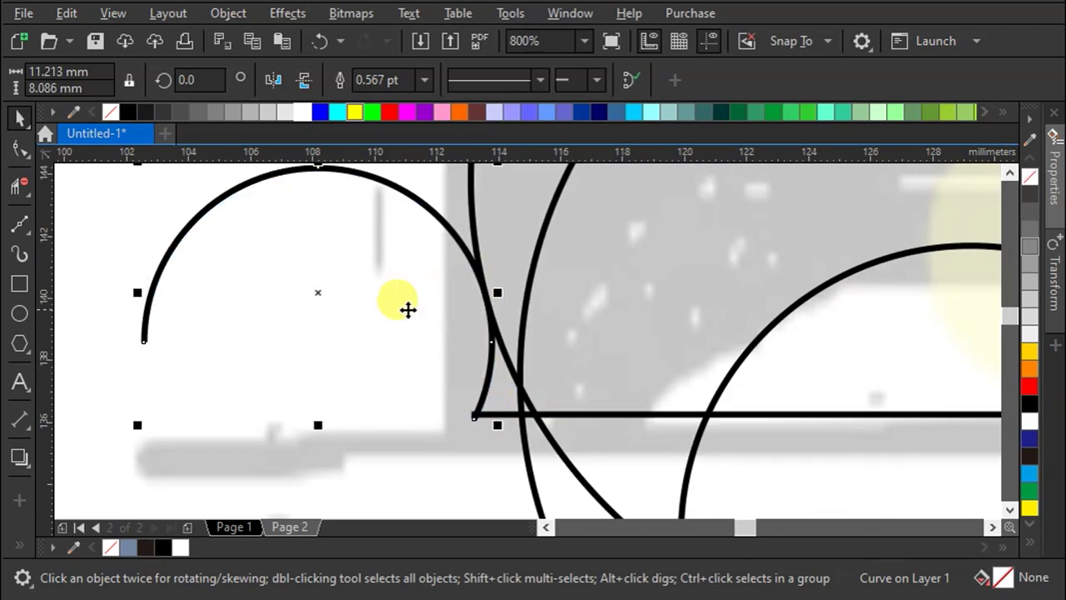
{"action": "left_click", "coordinate": [20, 187]}
{"action": "left_click_drag", "start_coordinate": [171, 190], "coordinate": [219, 250]}
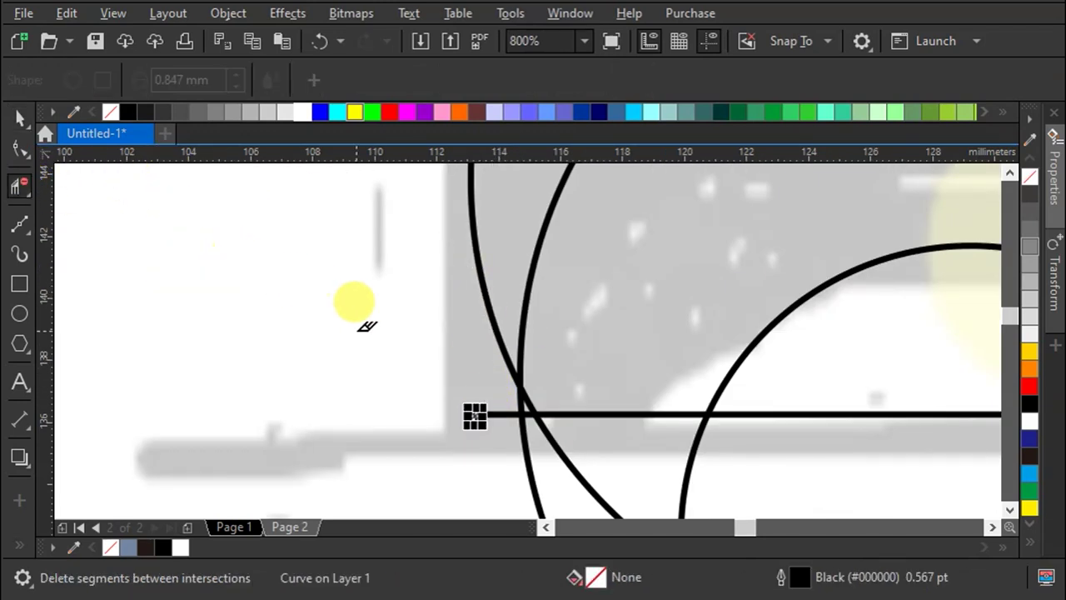
{"action": "left_click", "coordinate": [323, 49]}
{"action": "scroll", "coordinate": [408, 371], "scroll_direction": "down", "scroll_amount": 2}
{"action": "left_click_drag", "start_coordinate": [392, 354], "coordinate": [292, 221]}
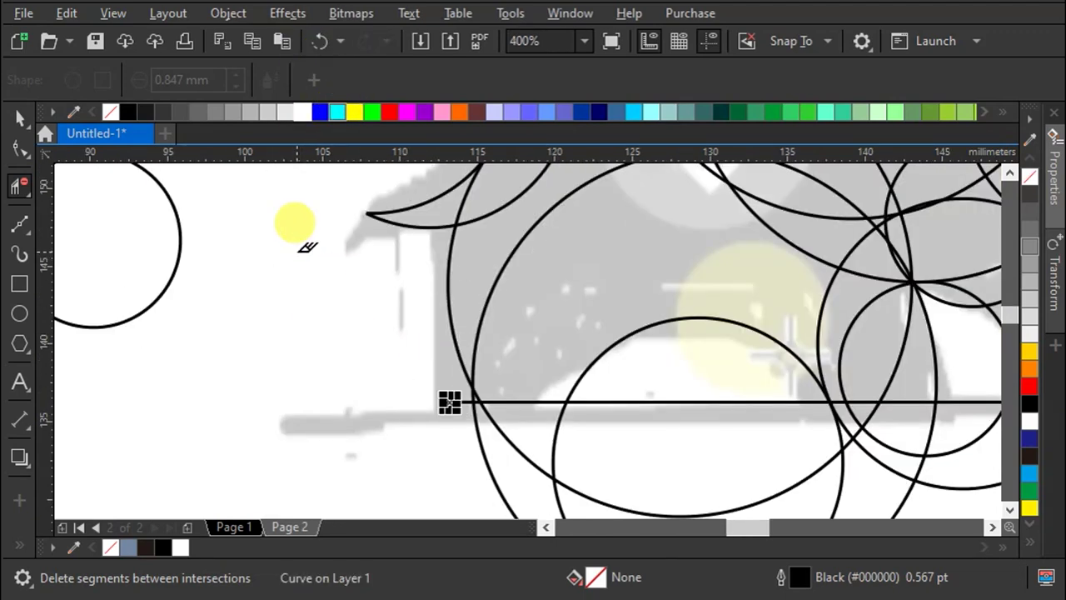
{"action": "left_click", "coordinate": [319, 46]}
Shorten the left arc by deleting its nodes past the intersection, then trim and stretch the remaining curve.
{"action": "left_click", "coordinate": [22, 118]}
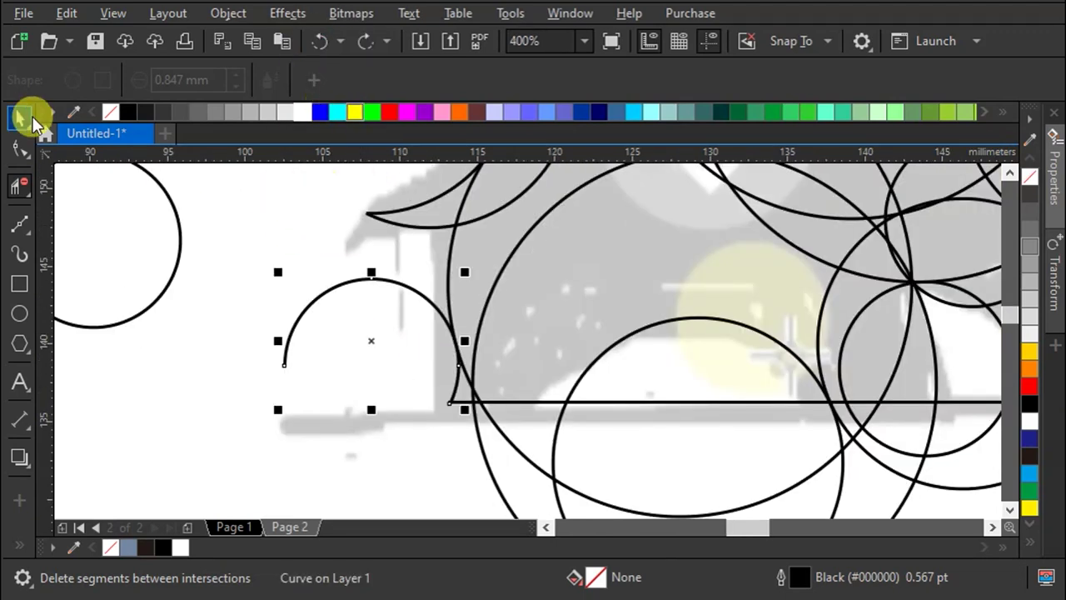
{"action": "double_click", "coordinate": [443, 313]}
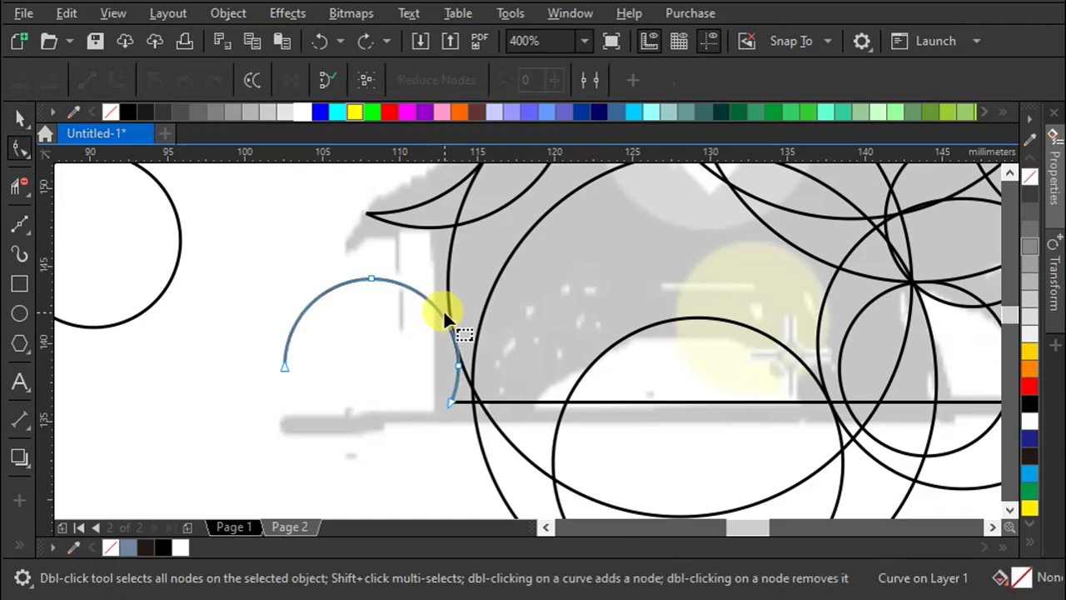
{"action": "double_click", "coordinate": [457, 353]}
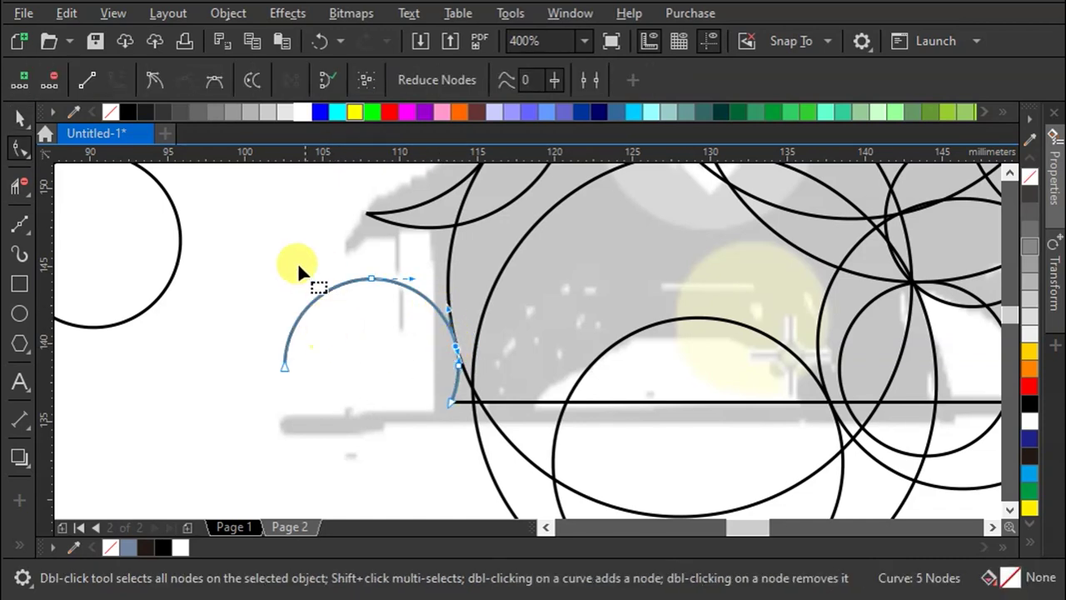
{"action": "left_click_drag", "start_coordinate": [394, 374], "coordinate": [394, 374]}
{"action": "key", "text": "Delete"}
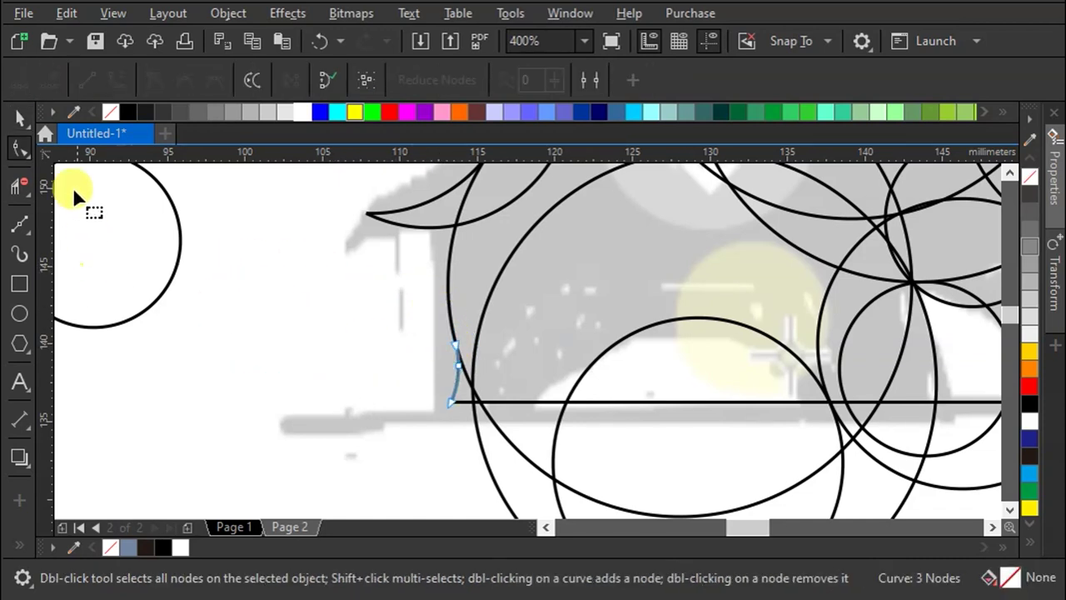
{"action": "left_click", "coordinate": [19, 183]}
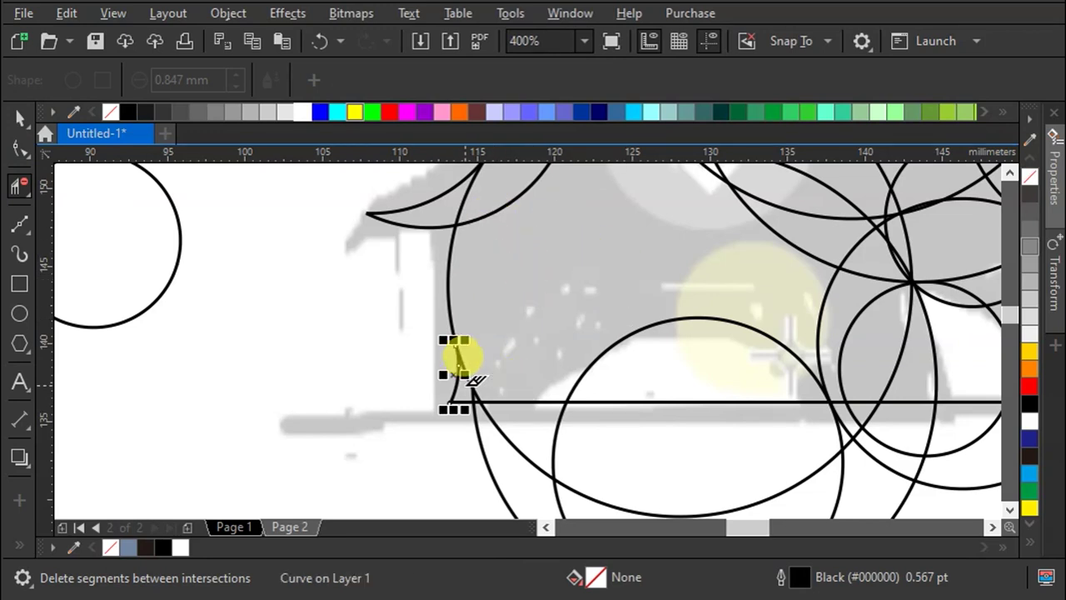
{"action": "left_click", "coordinate": [457, 348]}
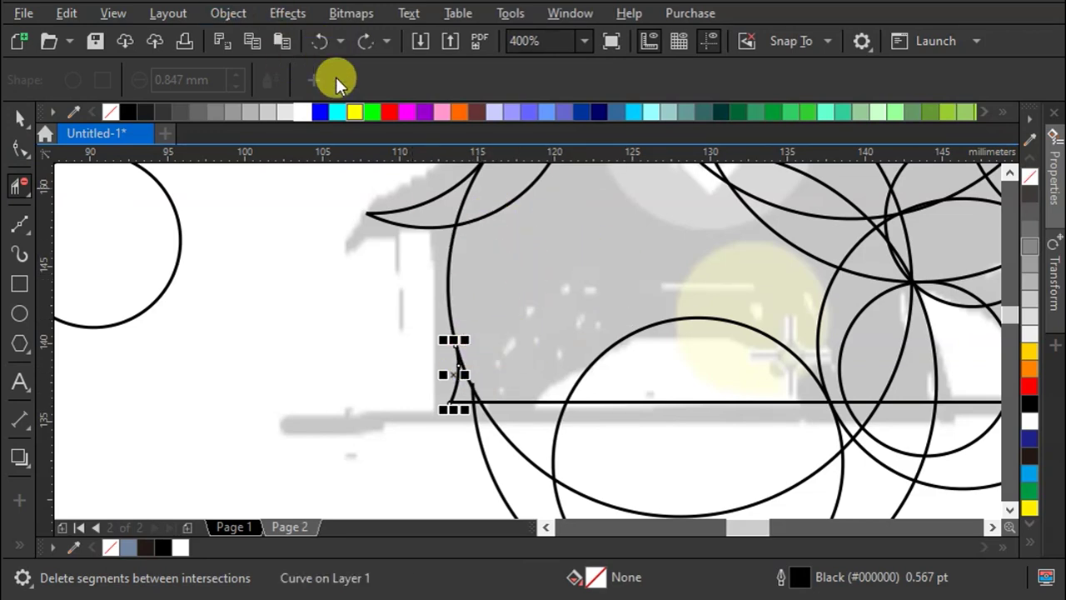
{"action": "left_click", "coordinate": [20, 118]}
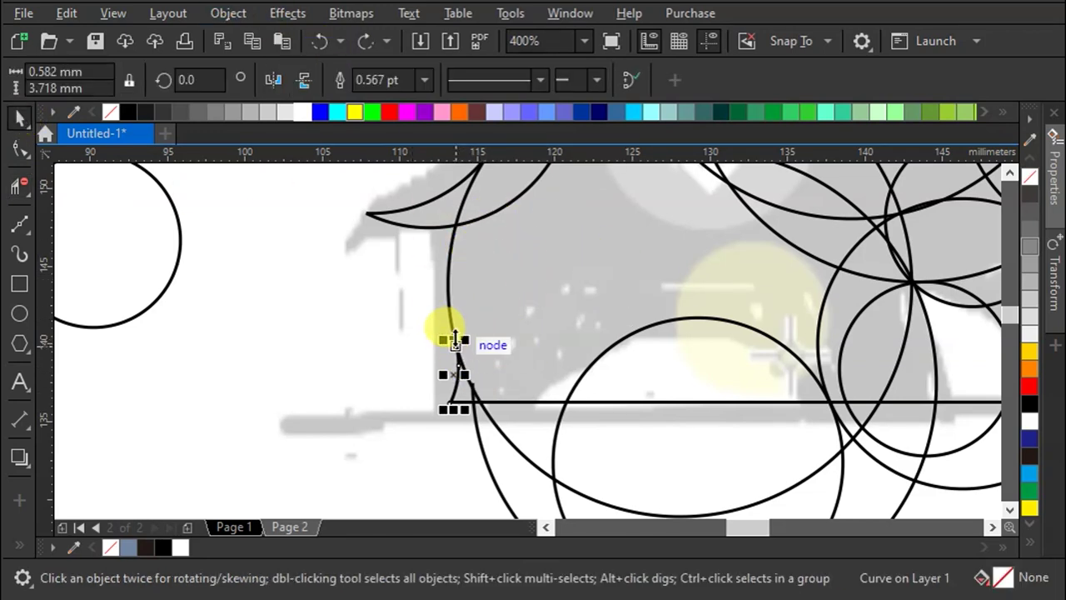
{"action": "mouse_move", "coordinate": [455, 337]}
{"action": "left_mouse_down"}
{"action": "mouse_move", "coordinate": [447, 326]}
{"action": "mouse_move", "coordinate": [458, 339]}
{"action": "mouse_move", "coordinate": [446, 353]}
{"action": "left_mouse_up"}
Trim away the arcs below the ground line, between the legs, and inside the body's centre.
{"action": "scroll", "coordinate": [458, 340], "scroll_direction": "up", "scroll_amount": 2}
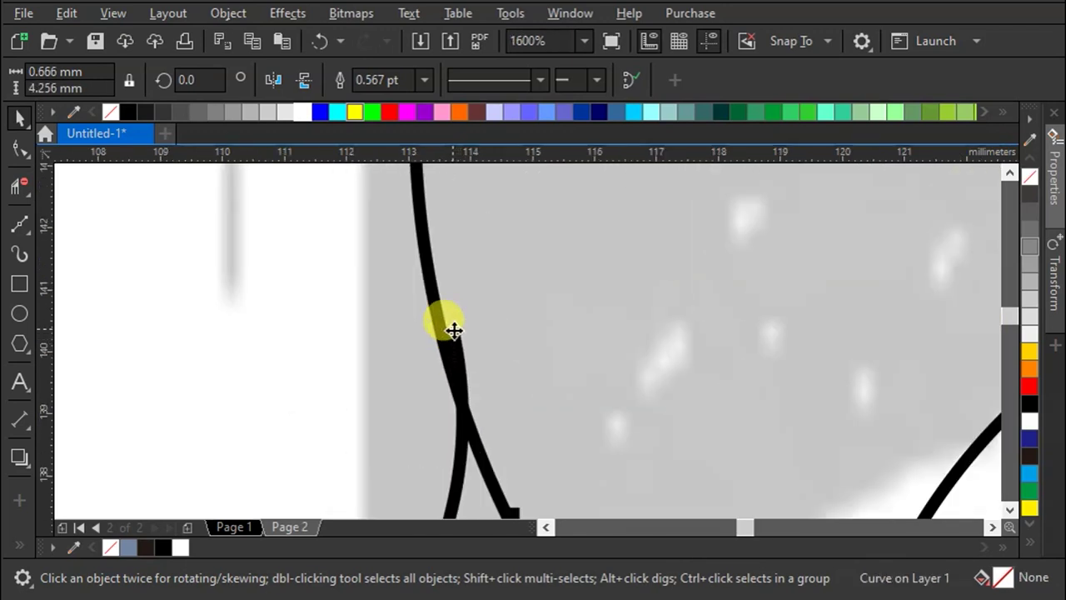
{"action": "scroll", "coordinate": [496, 264], "scroll_direction": "down", "scroll_amount": 1}
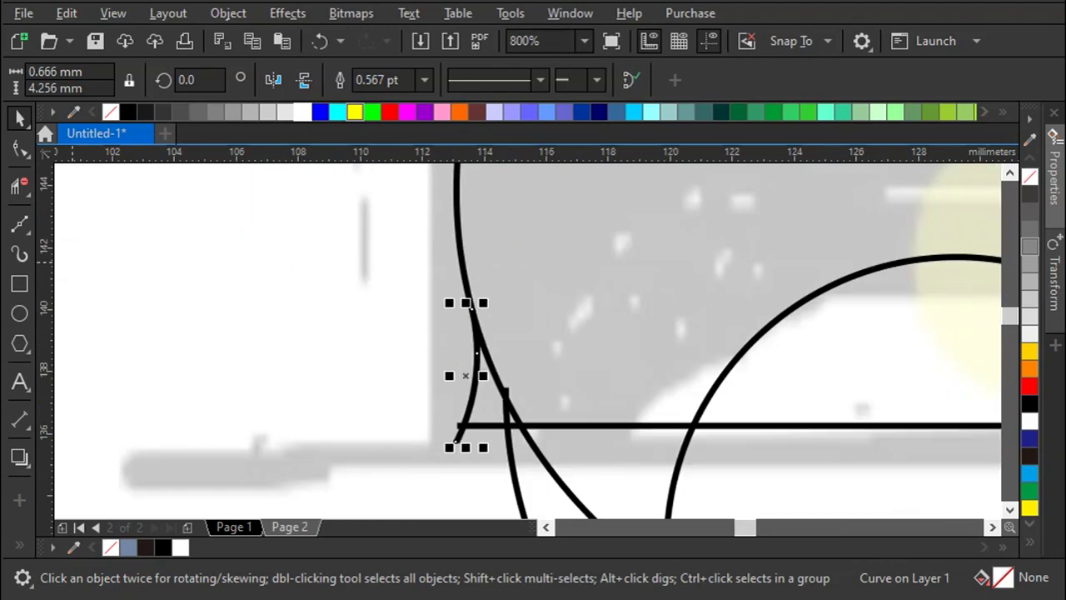
{"action": "left_click", "coordinate": [28, 183]}
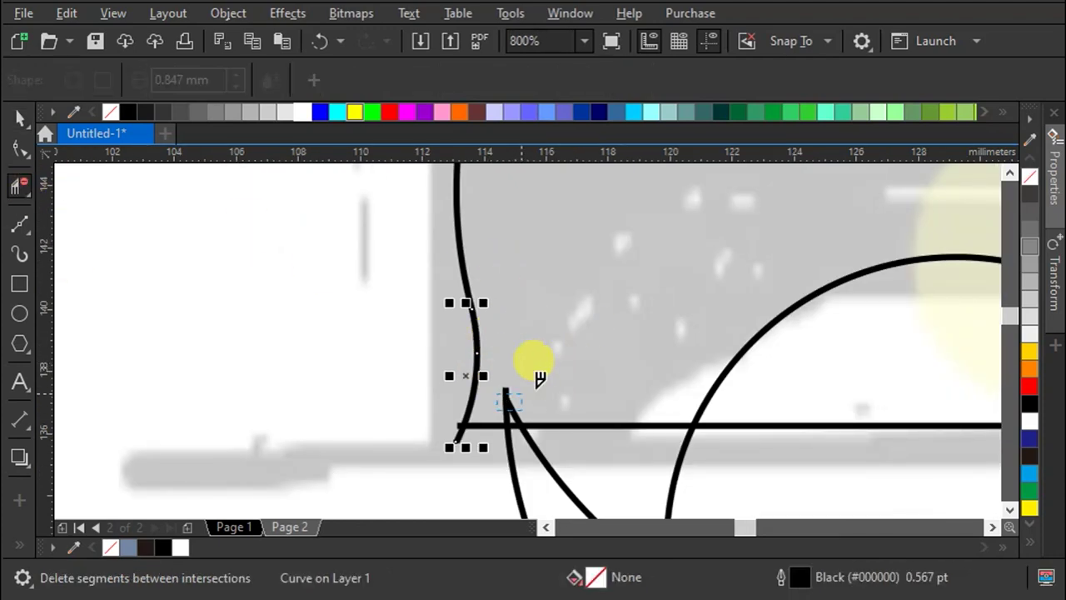
{"action": "scroll", "coordinate": [542, 373], "scroll_direction": "down", "scroll_amount": 1}
{"action": "scroll", "coordinate": [545, 288], "scroll_direction": "down", "scroll_amount": 1}
{"action": "left_click_drag", "start_coordinate": [617, 341], "coordinate": [539, 402]}
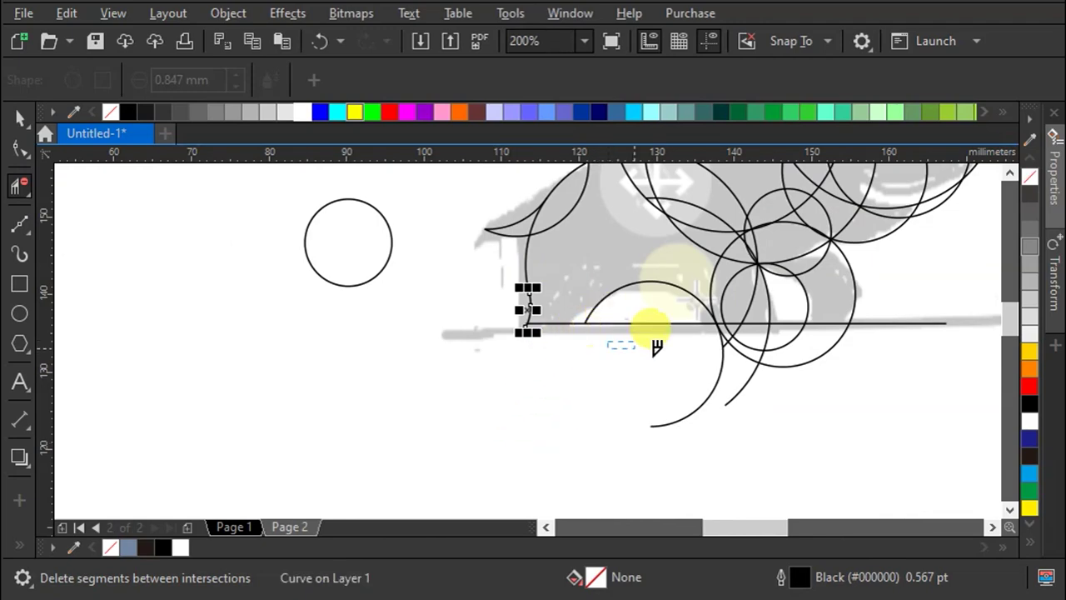
{"action": "left_click_drag", "start_coordinate": [633, 344], "coordinate": [904, 440]}
{"action": "scroll", "coordinate": [783, 312], "scroll_direction": "up", "scroll_amount": 1}
{"action": "scroll", "coordinate": [725, 325], "scroll_direction": "up", "scroll_amount": 1}
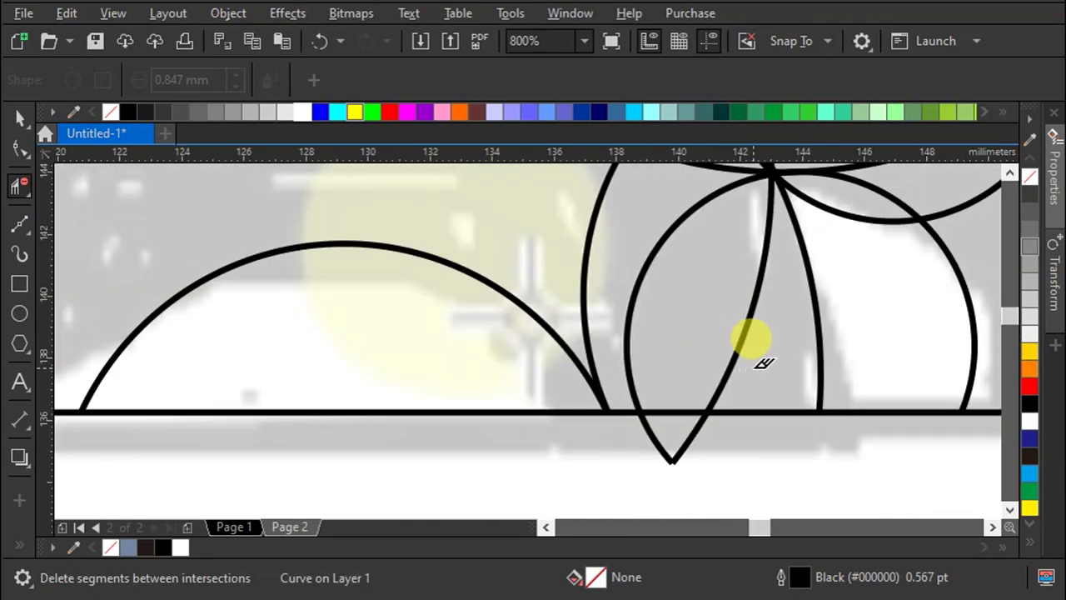
{"action": "left_click", "coordinate": [604, 316]}
{"action": "scroll", "coordinate": [612, 375], "scroll_direction": "down", "scroll_amount": 1}
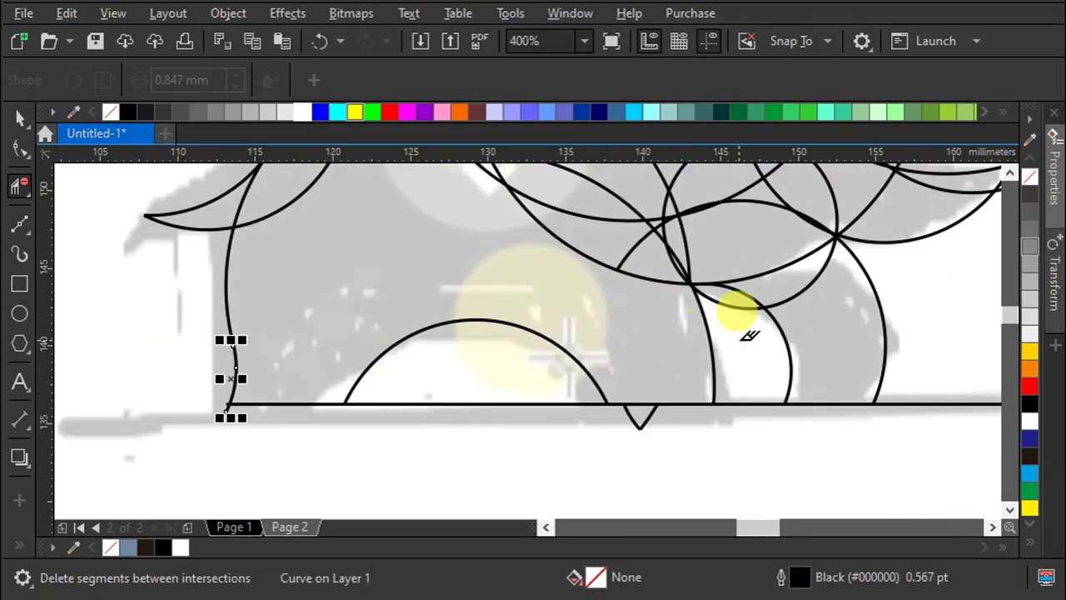
{"action": "scroll", "coordinate": [729, 288], "scroll_direction": "down", "scroll_amount": 1}
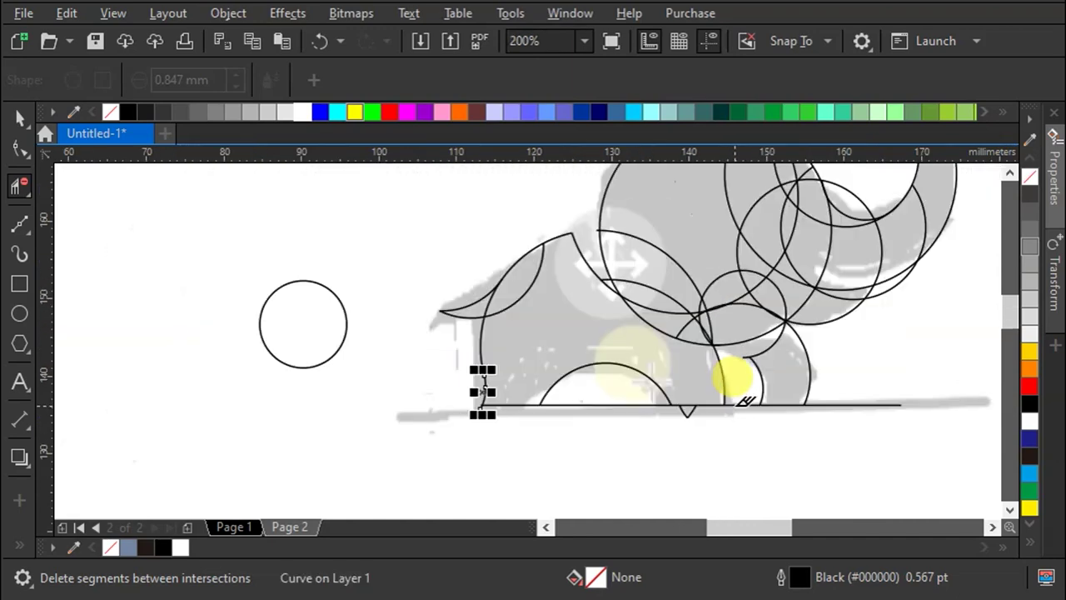
{"action": "scroll", "coordinate": [733, 321], "scroll_direction": "up", "scroll_amount": 1}
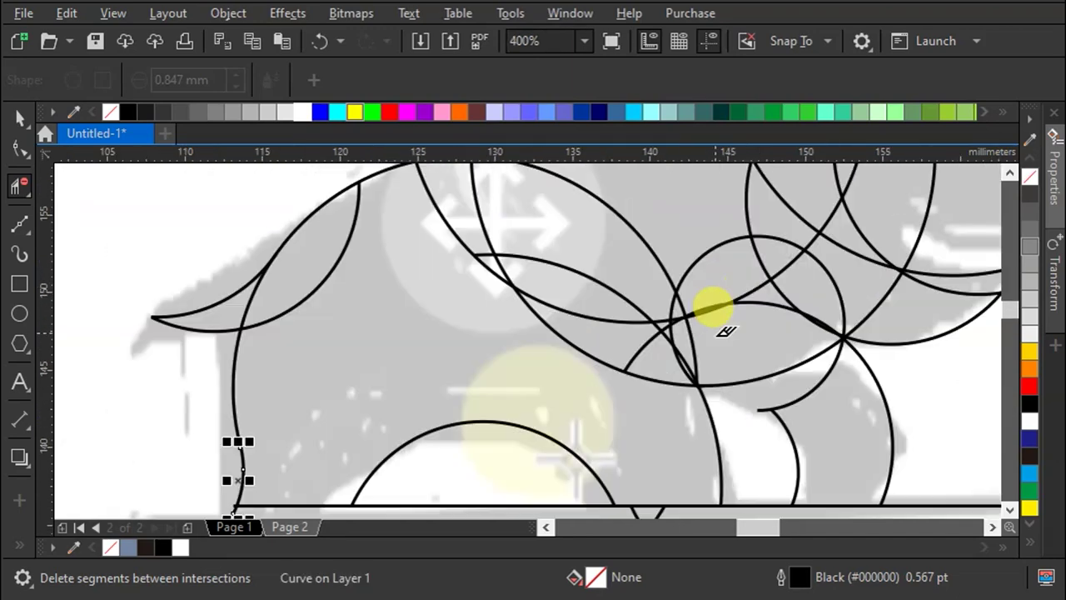
{"action": "left_click_drag", "start_coordinate": [714, 344], "coordinate": [564, 298]}
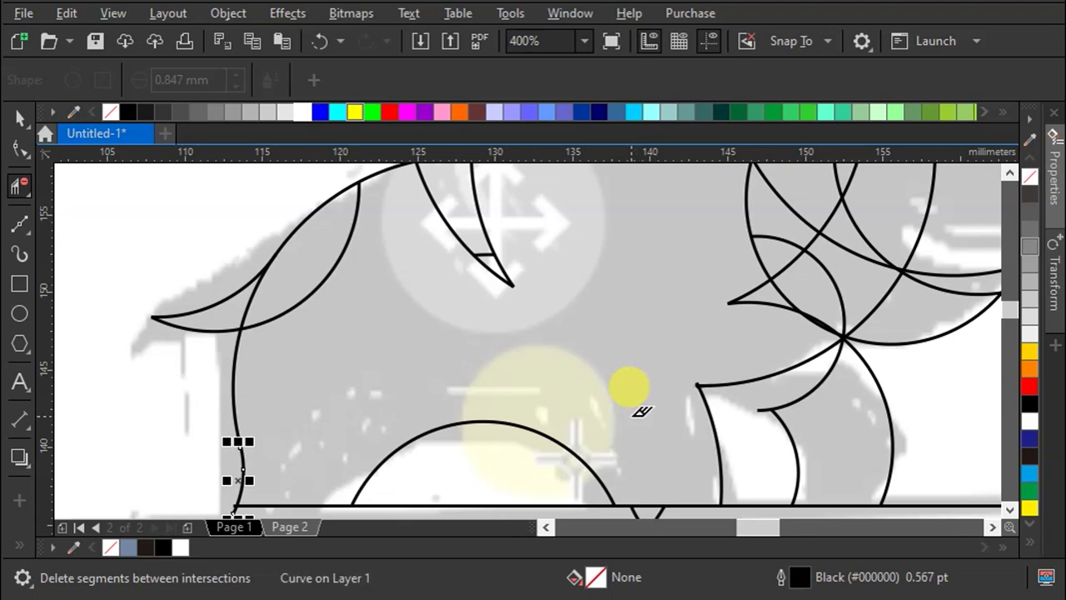
Delete the ear's inner arc, the lower-middle arc, the small triangle and a tiny leftover segment.
{"action": "scroll", "coordinate": [637, 398], "scroll_direction": "down", "scroll_amount": 1}
{"action": "scroll", "coordinate": [432, 350], "scroll_direction": "up", "scroll_amount": 2}
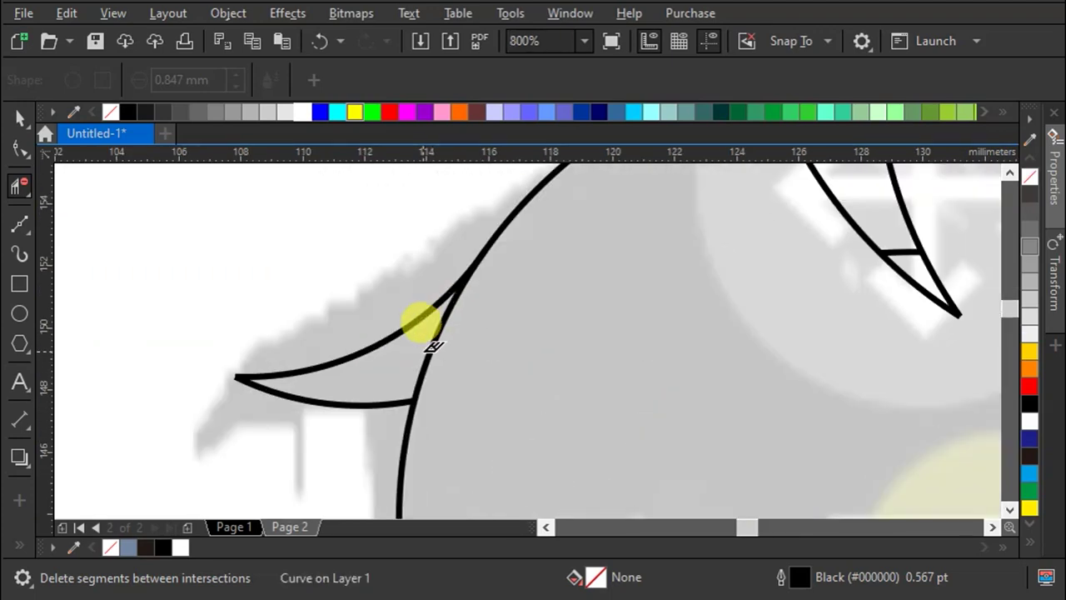
{"action": "left_click", "coordinate": [431, 344]}
{"action": "scroll", "coordinate": [479, 350], "scroll_direction": "down", "scroll_amount": 2}
{"action": "scroll", "coordinate": [773, 209], "scroll_direction": "up", "scroll_amount": 1}
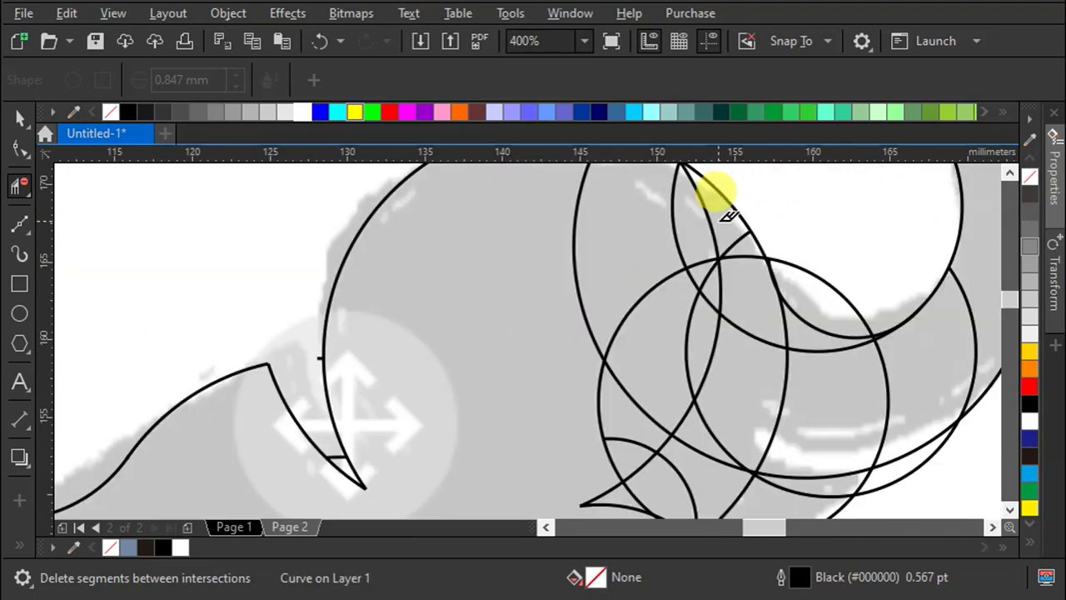
{"action": "left_click", "coordinate": [583, 406]}
{"action": "left_click_drag", "start_coordinate": [744, 252], "coordinate": [672, 335]}
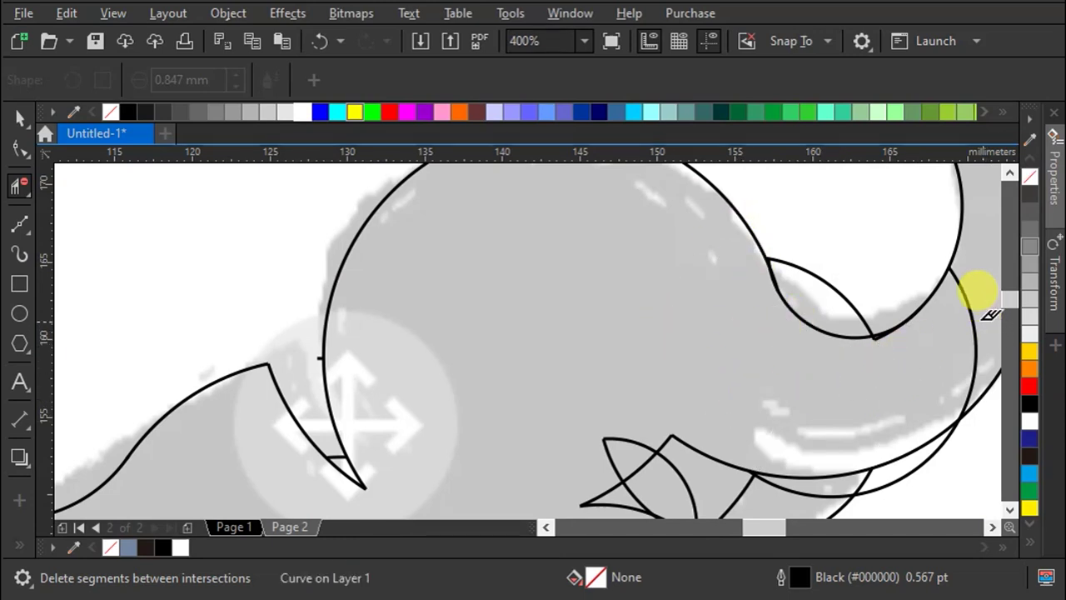
{"action": "scroll", "coordinate": [890, 325], "scroll_direction": "up", "scroll_amount": 2}
{"action": "scroll", "coordinate": [890, 326], "scroll_direction": "up", "scroll_amount": 2}
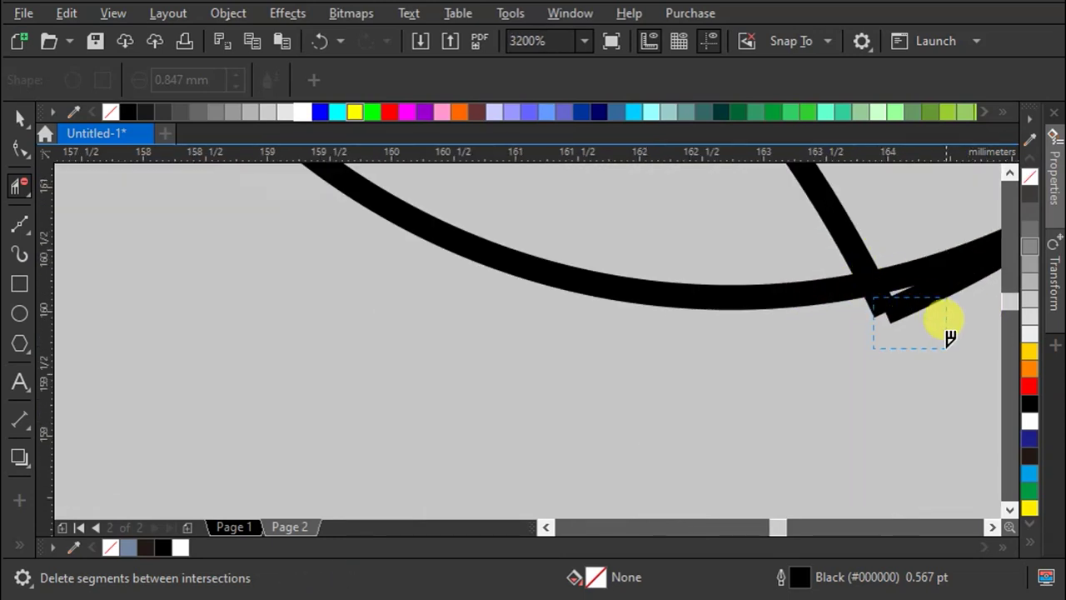
{"action": "left_click_drag", "start_coordinate": [871, 302], "coordinate": [950, 345]}
Clear the leftover pieces under the trunk, the lower lens fragments, and the lens arc at the ear.
{"action": "scroll", "coordinate": [732, 274], "scroll_direction": "down", "scroll_amount": 3}
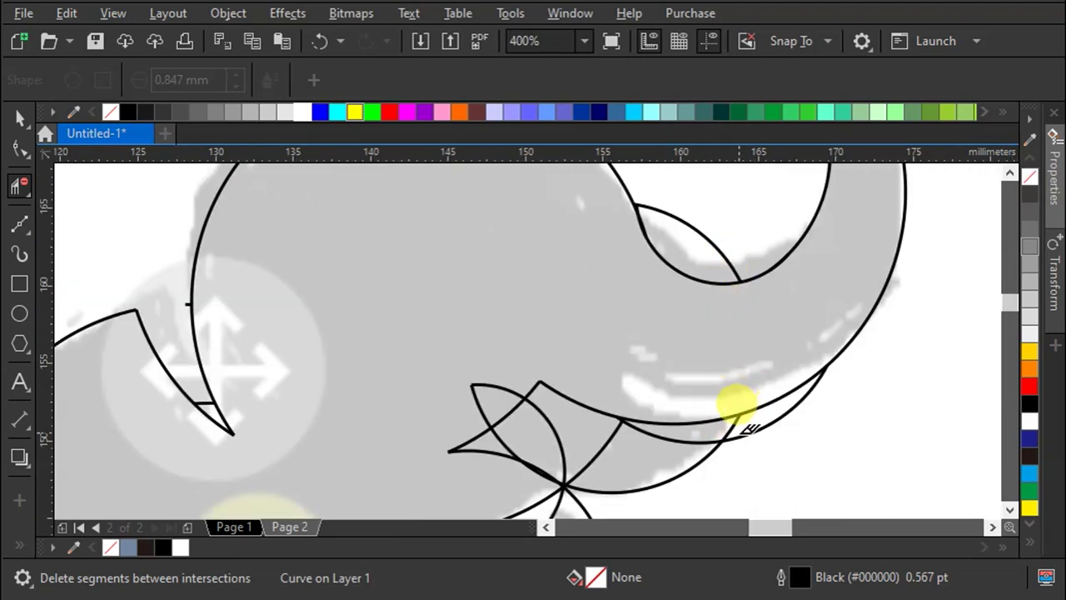
{"action": "left_click", "coordinate": [766, 415]}
{"action": "left_click", "coordinate": [612, 433]}
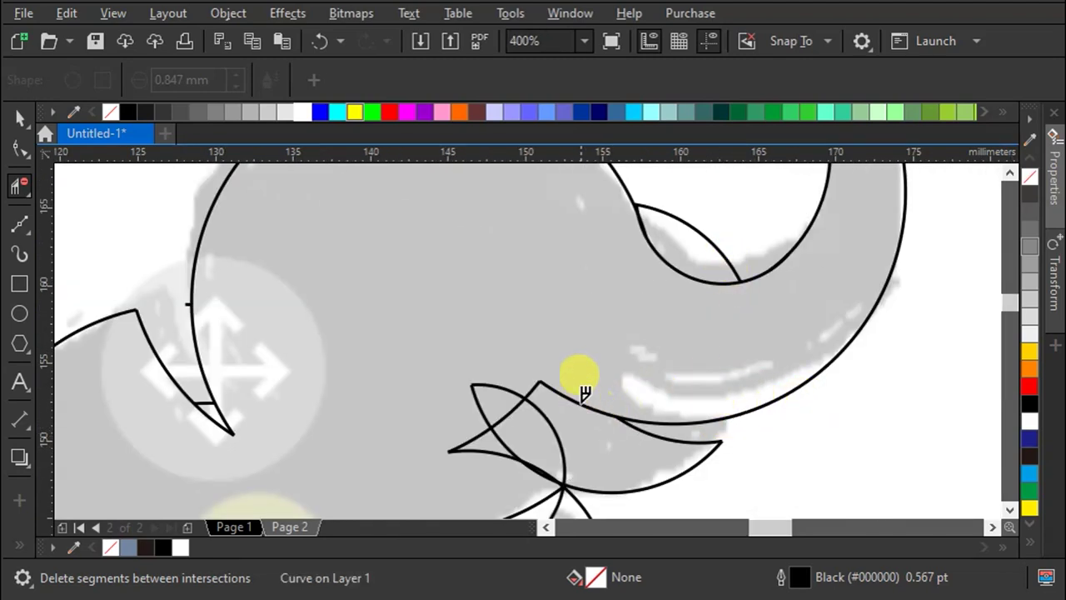
{"action": "left_click", "coordinate": [583, 392]}
{"action": "left_click", "coordinate": [478, 468]}
{"action": "scroll", "coordinate": [588, 317], "scroll_direction": "down", "scroll_amount": 1}
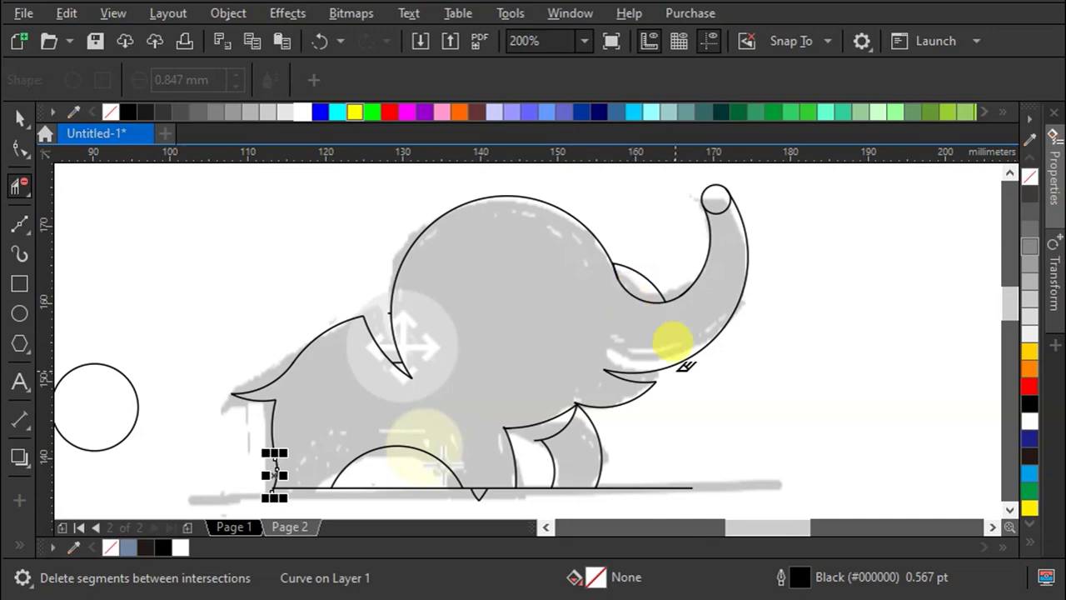
{"action": "left_click", "coordinate": [629, 269]}
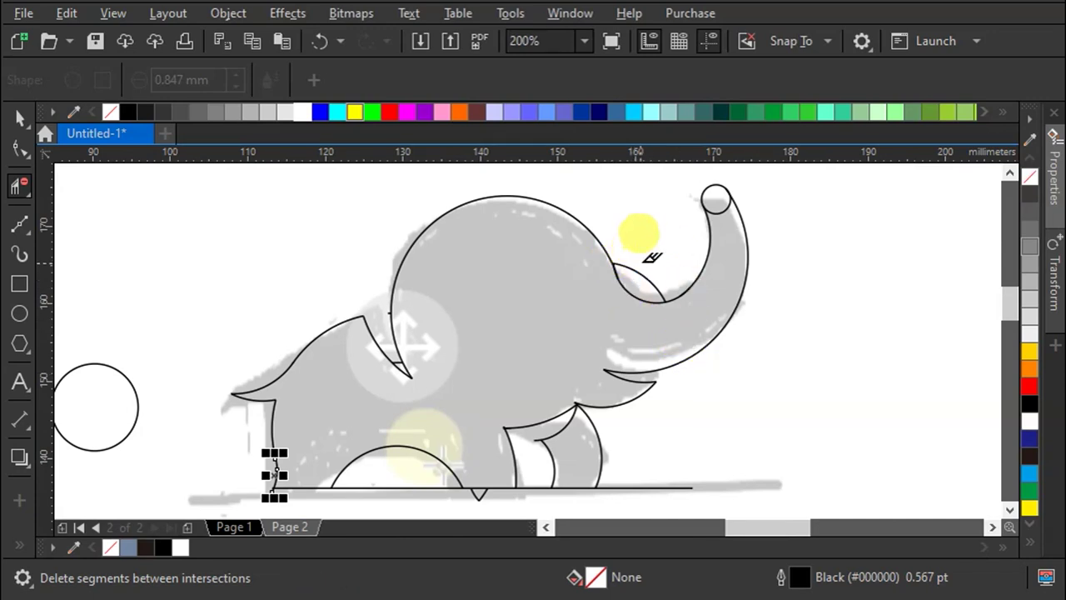
Undo the last trim and snap the small trunk-tip circle onto the trunk's edge.
{"action": "left_click", "coordinate": [316, 40]}
{"action": "scroll", "coordinate": [725, 191], "scroll_direction": "up", "scroll_amount": 2}
{"action": "scroll", "coordinate": [725, 209], "scroll_direction": "up", "scroll_amount": 1}
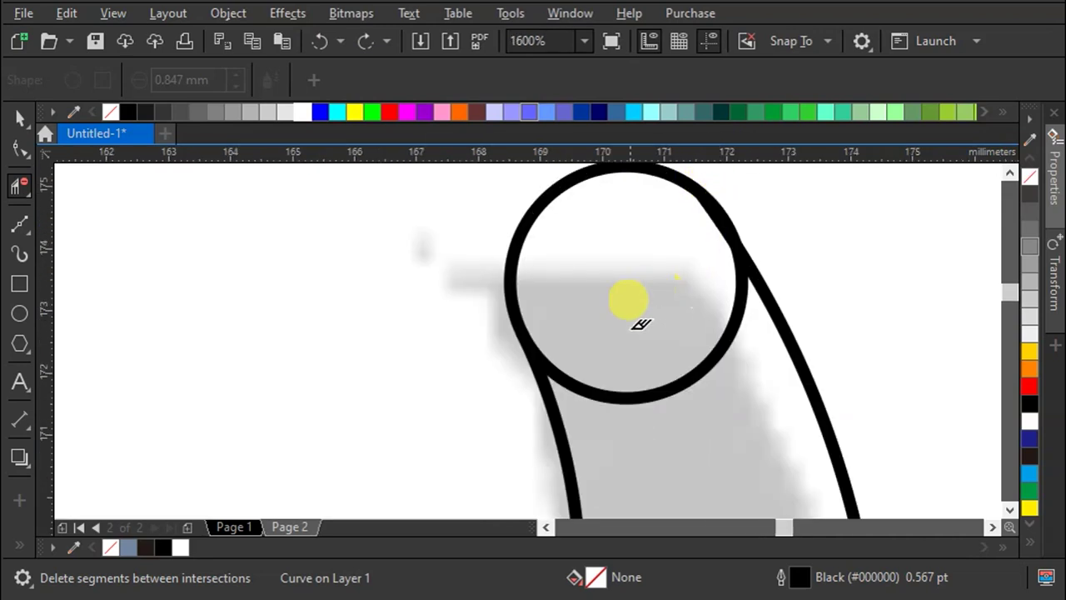
{"action": "left_click", "coordinate": [538, 293]}
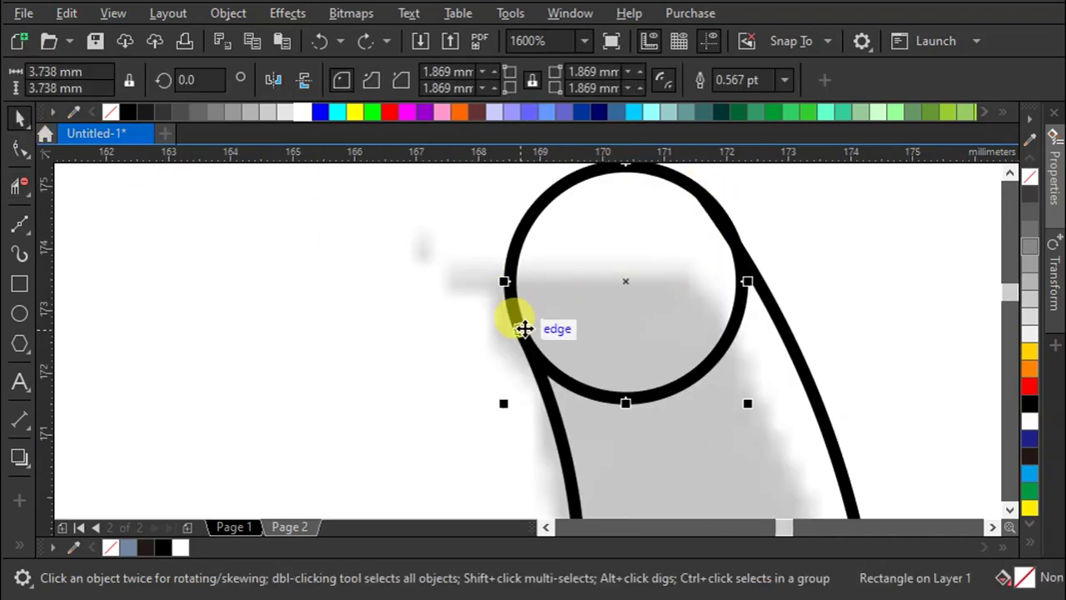
{"action": "left_click_drag", "start_coordinate": [552, 355], "coordinate": [520, 339]}
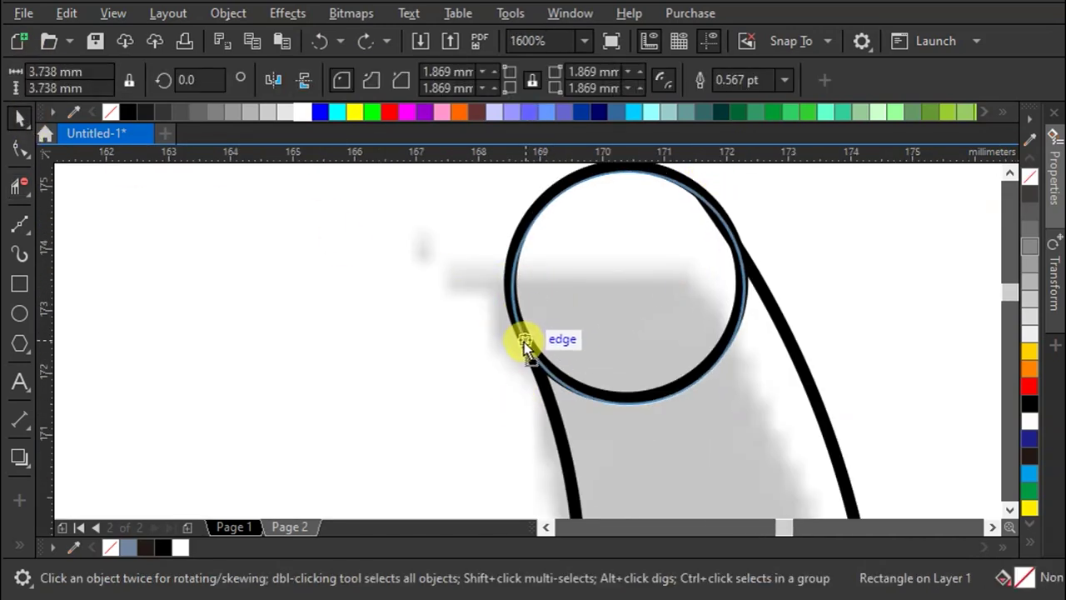
Trim the circle's lower-right and lower-left arcs so the trunk tip is rounded.
{"action": "left_click", "coordinate": [19, 183]}
{"action": "left_click", "coordinate": [660, 393]}
{"action": "left_click", "coordinate": [601, 397]}
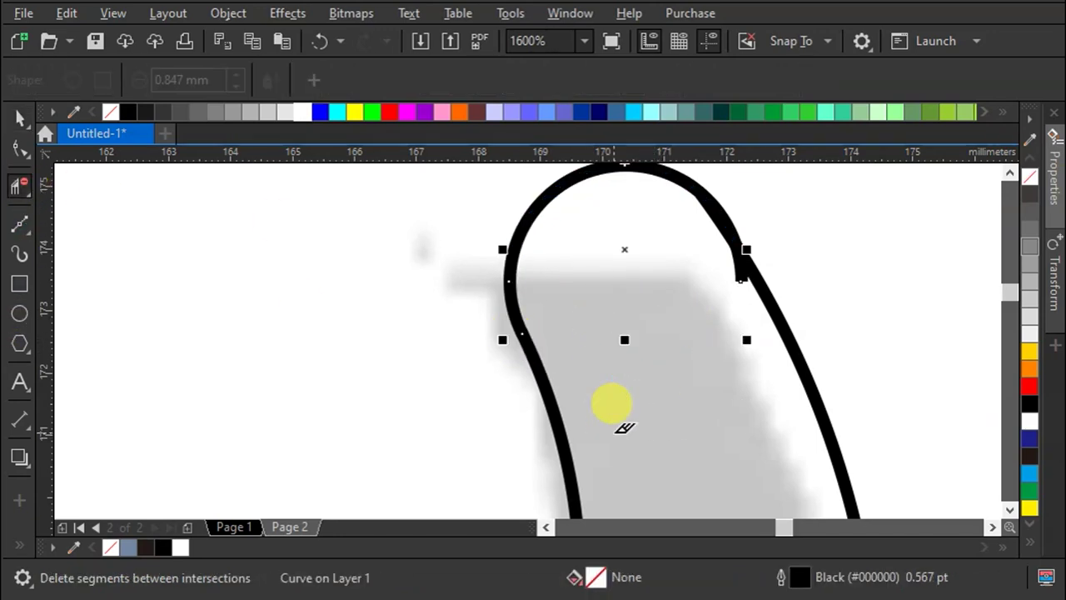
{"action": "scroll", "coordinate": [747, 250], "scroll_direction": "down", "scroll_amount": 3}
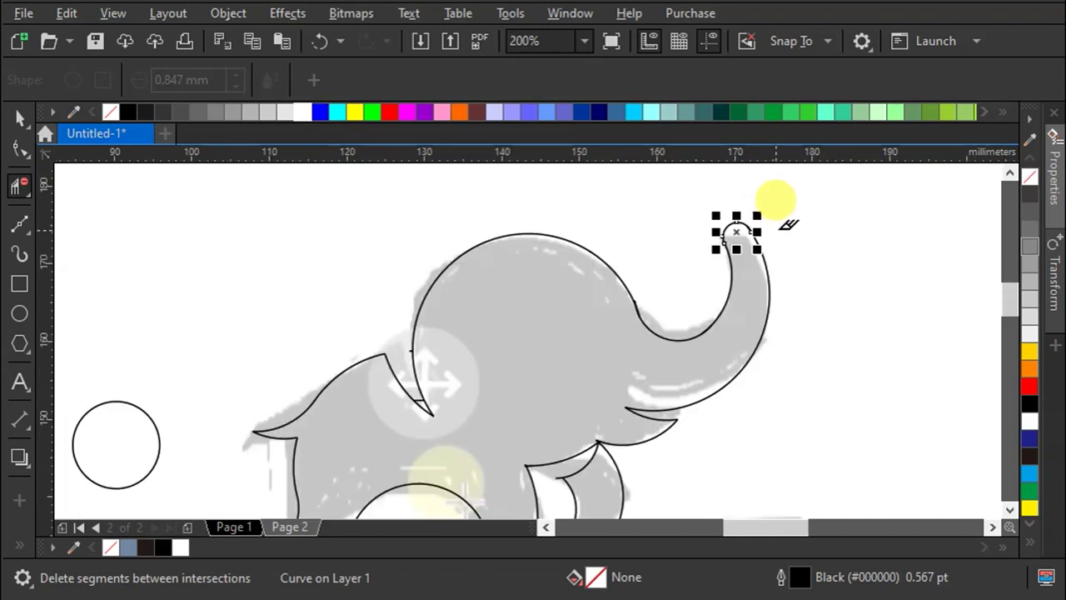
{"action": "scroll", "coordinate": [785, 222], "scroll_direction": "down", "scroll_amount": 2}
{"action": "scroll", "coordinate": [633, 312], "scroll_direction": "up", "scroll_amount": 1}
{"action": "scroll", "coordinate": [595, 317], "scroll_direction": "up", "scroll_amount": 3}
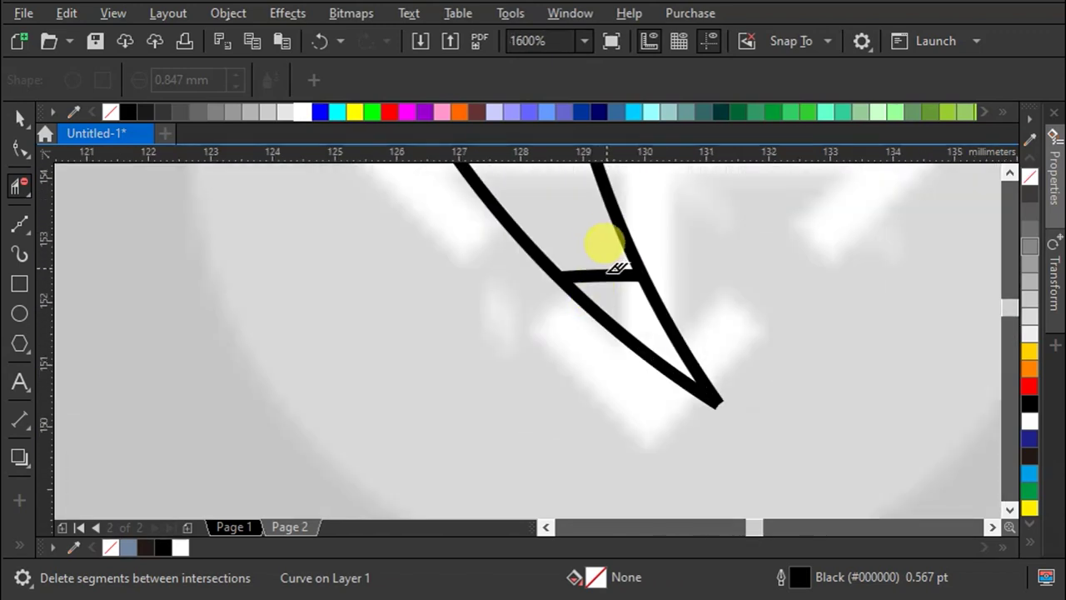
{"action": "scroll", "coordinate": [600, 256], "scroll_direction": "down", "scroll_amount": 3}
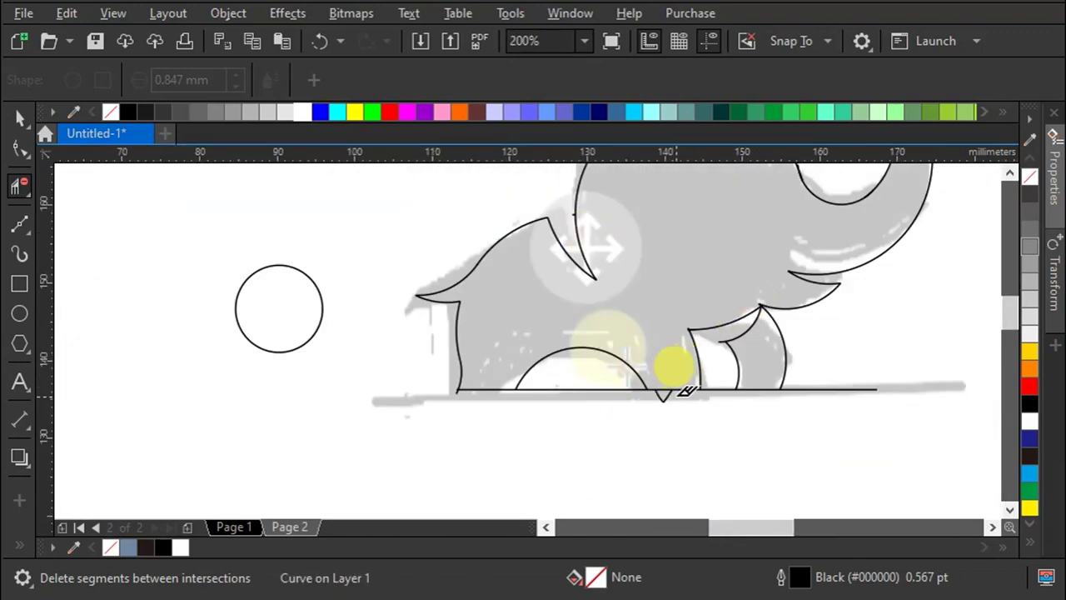
Delete the ground line right of the hind leg, between the legs, and under the belly.
{"action": "left_click", "coordinate": [801, 388]}
{"action": "left_click", "coordinate": [718, 389]}
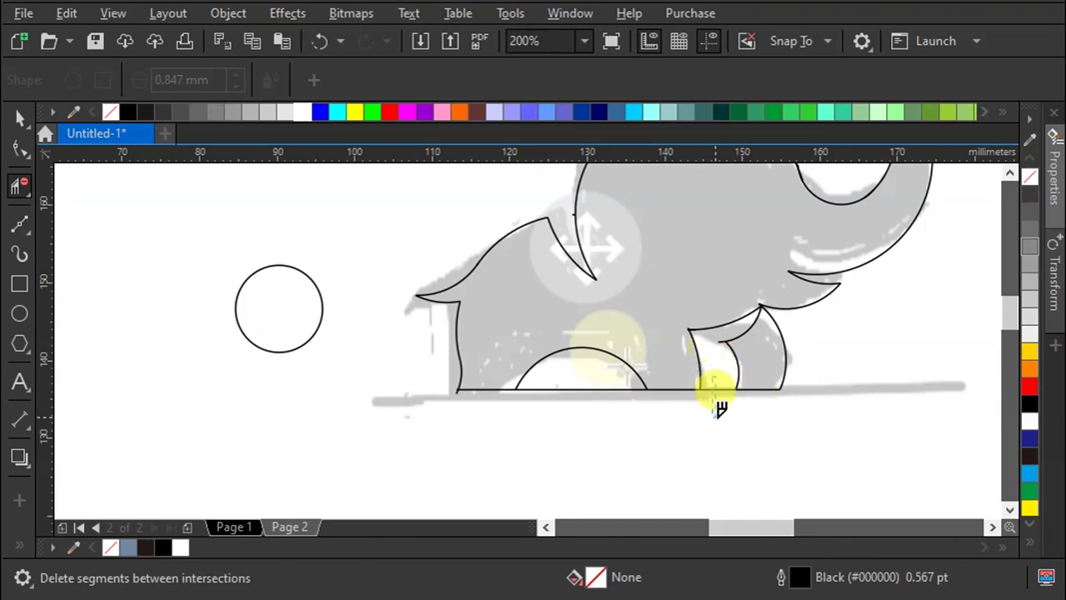
{"action": "left_click", "coordinate": [554, 389]}
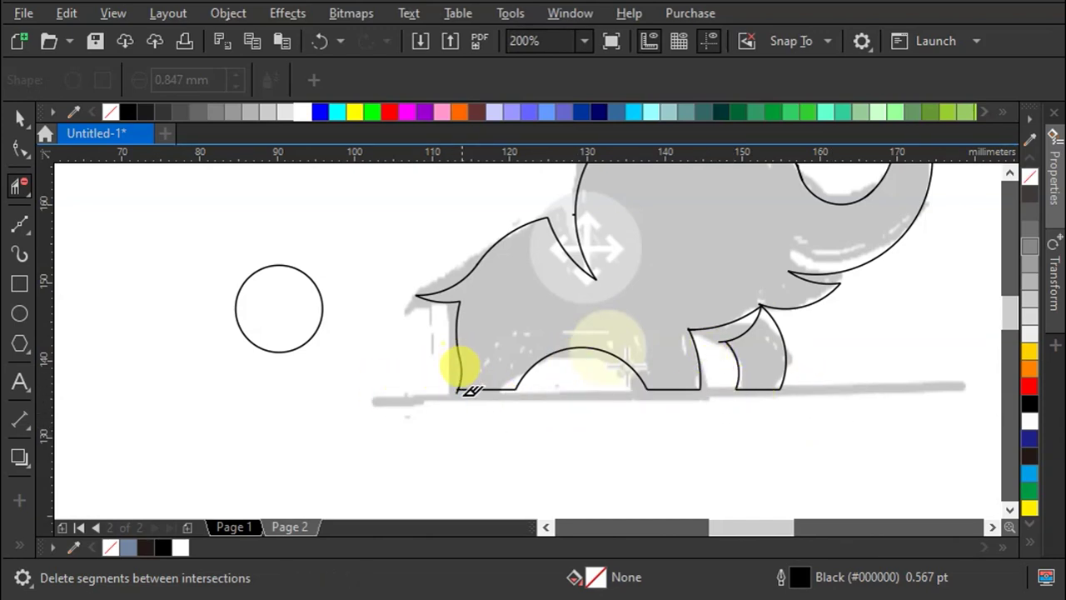
{"action": "scroll", "coordinate": [462, 382], "scroll_direction": "up", "scroll_amount": 3}
{"action": "scroll", "coordinate": [317, 374], "scroll_direction": "down", "scroll_amount": 3}
{"action": "scroll", "coordinate": [628, 279], "scroll_direction": "up", "scroll_amount": 1}
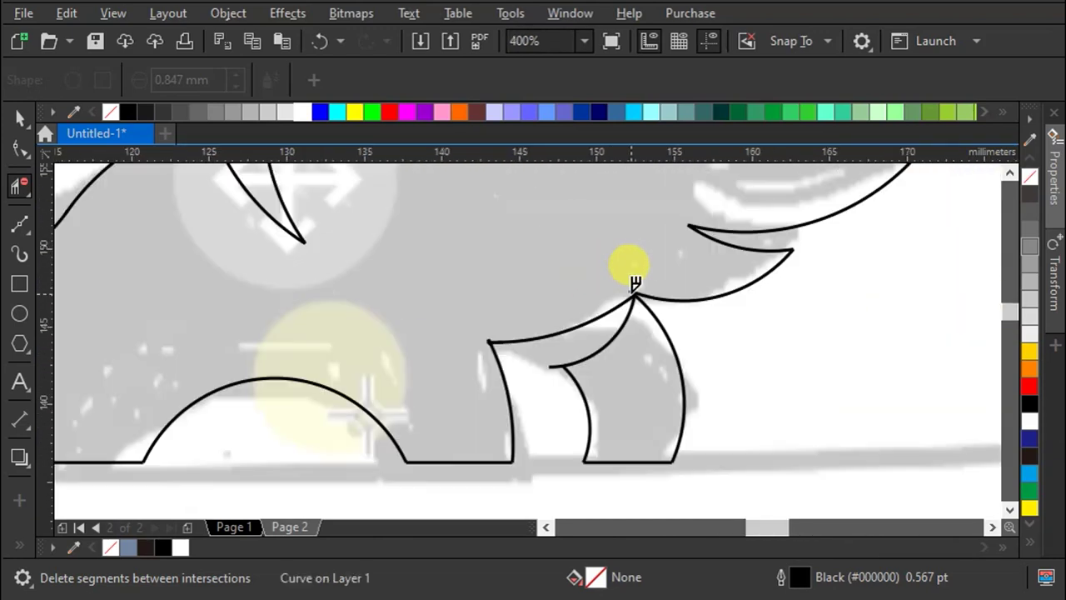
{"action": "scroll", "coordinate": [706, 276], "scroll_direction": "up", "scroll_amount": 1}
{"action": "scroll", "coordinate": [699, 282], "scroll_direction": "down", "scroll_amount": 2}
{"action": "scroll", "coordinate": [695, 286], "scroll_direction": "down", "scroll_amount": 1}
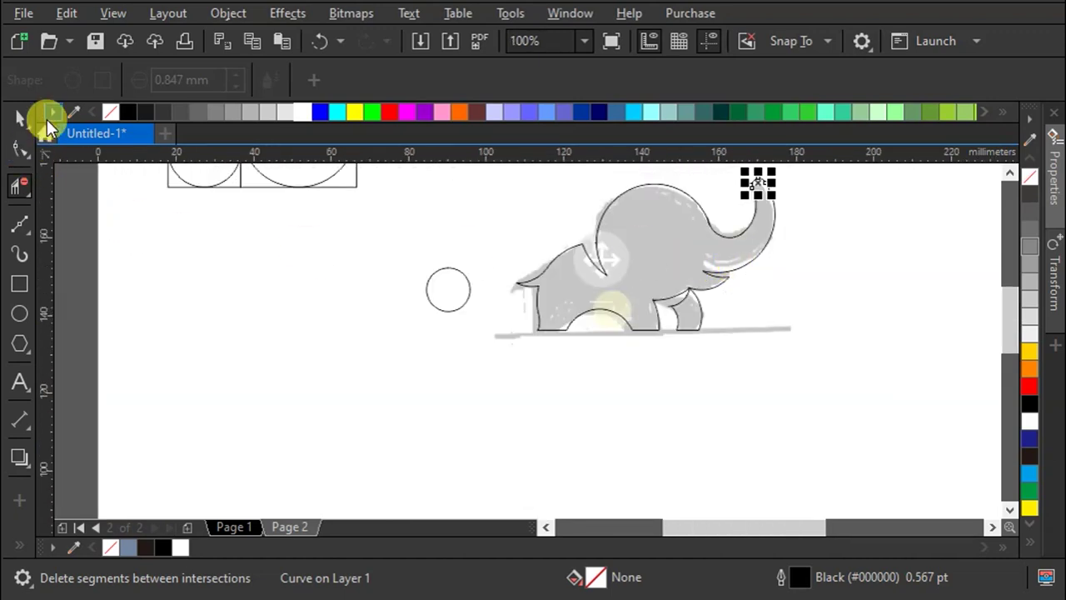
Move the smallest grid circle onto the elephant's head as an eye.
{"action": "left_click", "coordinate": [20, 118]}
{"action": "scroll", "coordinate": [527, 370], "scroll_direction": "down", "scroll_amount": 1}
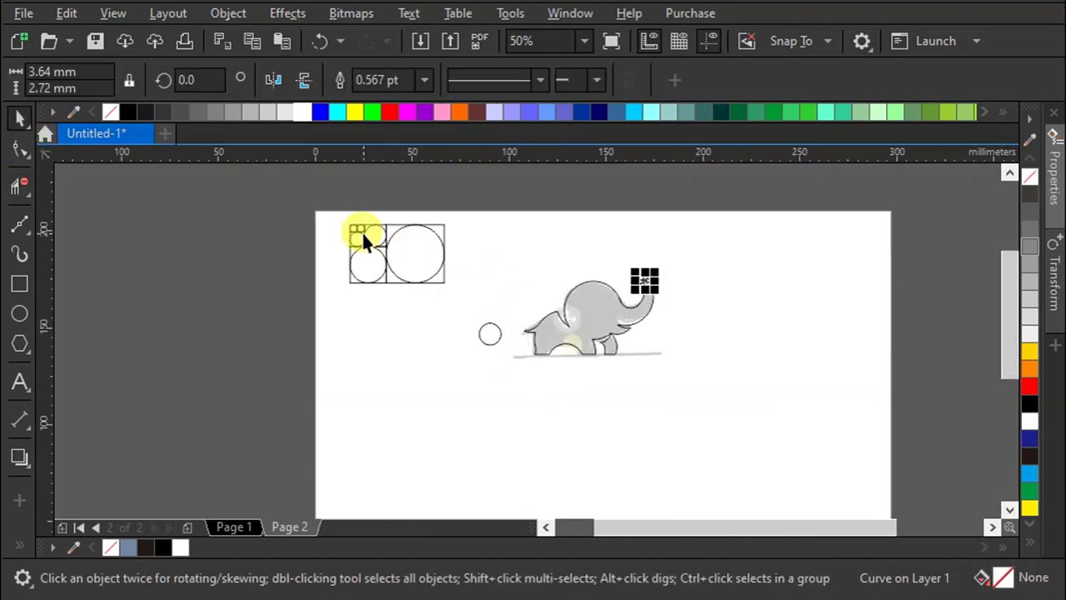
{"action": "mouse_move", "coordinate": [360, 236]}
{"action": "left_mouse_down"}
{"action": "mouse_move", "coordinate": [616, 325]}
{"action": "mouse_move", "coordinate": [573, 320]}
{"action": "left_mouse_up"}
{"action": "scroll", "coordinate": [609, 305], "scroll_direction": "up", "scroll_amount": 1}
{"action": "scroll", "coordinate": [609, 303], "scroll_direction": "up", "scroll_amount": 2}
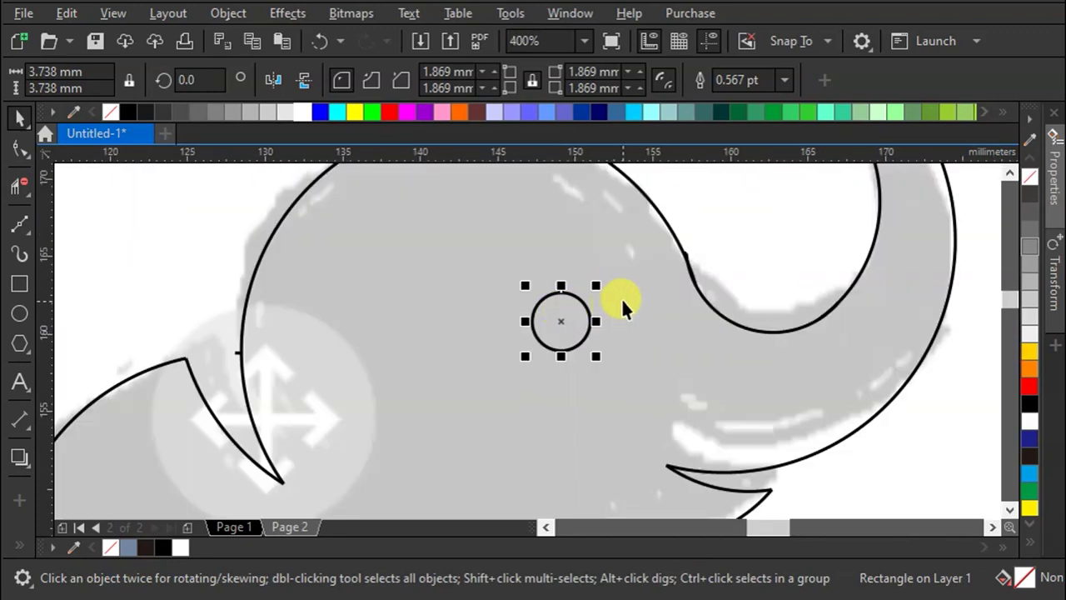
{"action": "scroll", "coordinate": [623, 303], "scroll_direction": "down", "scroll_amount": 2}
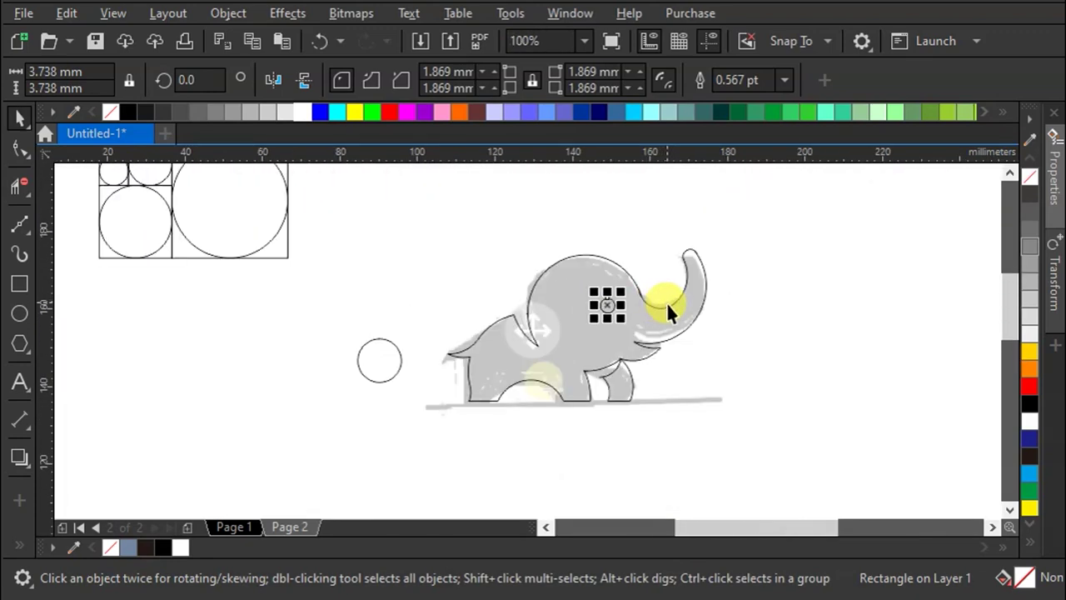
Smart Fill the body and front leg regions, then select both filled shapes together.
{"action": "left_click", "coordinate": [19, 553]}
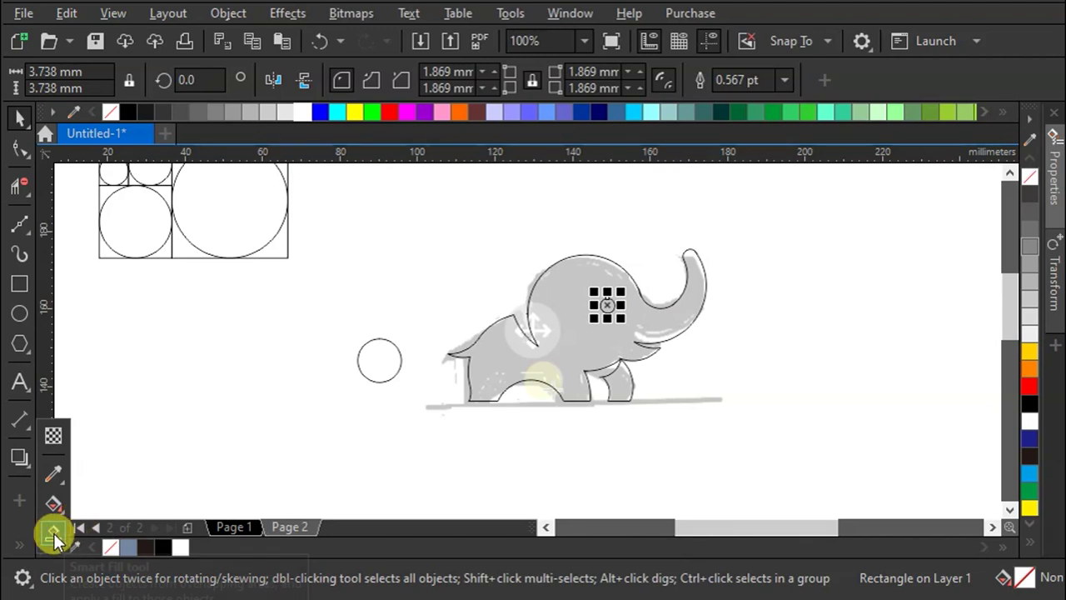
{"action": "left_click", "coordinate": [53, 533]}
{"action": "left_click", "coordinate": [616, 319]}
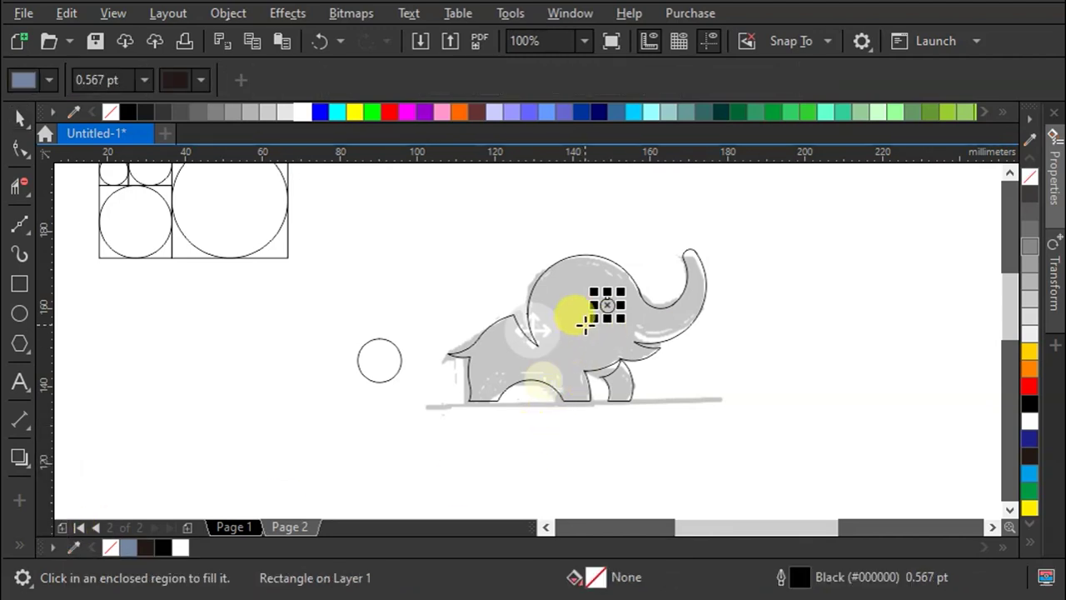
{"action": "left_click", "coordinate": [612, 377]}
{"action": "left_click", "coordinate": [52, 113]}
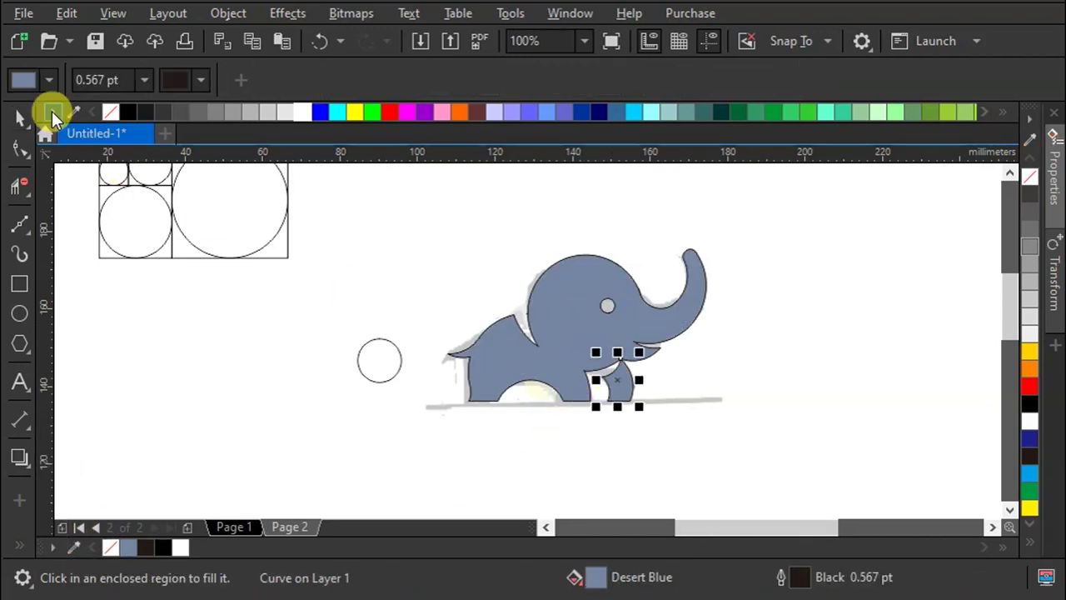
{"action": "left_click", "coordinate": [20, 118]}
{"action": "left_click", "coordinate": [579, 329], "text": "shift"}
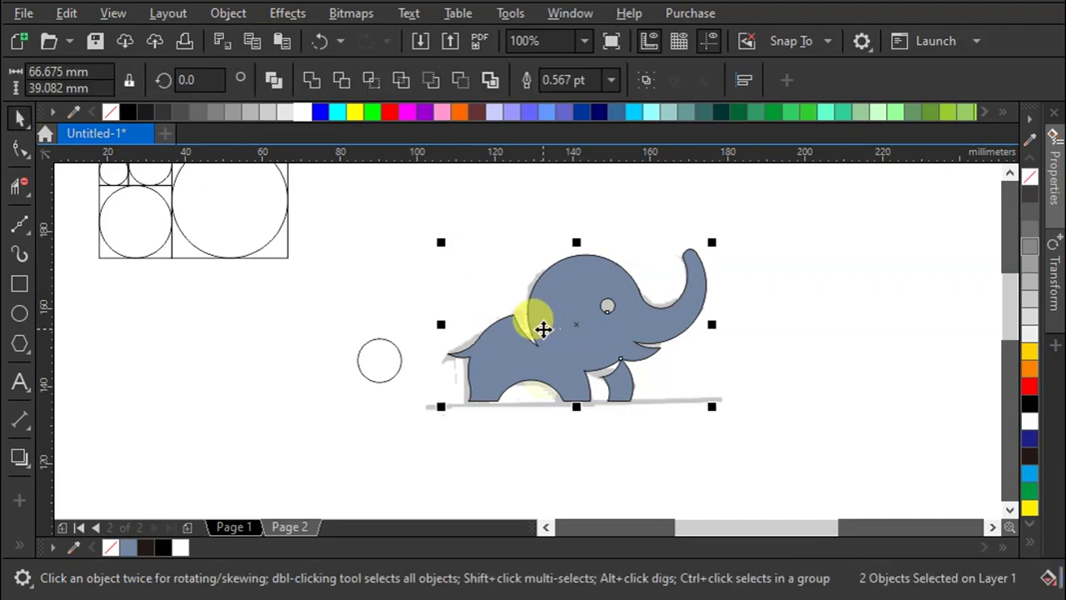
{"action": "scroll", "coordinate": [563, 327], "scroll_direction": "down", "scroll_amount": 2}
Move the filled elephant right of the reference and fill it black.
{"action": "left_click_drag", "start_coordinate": [564, 327], "coordinate": [703, 348]}
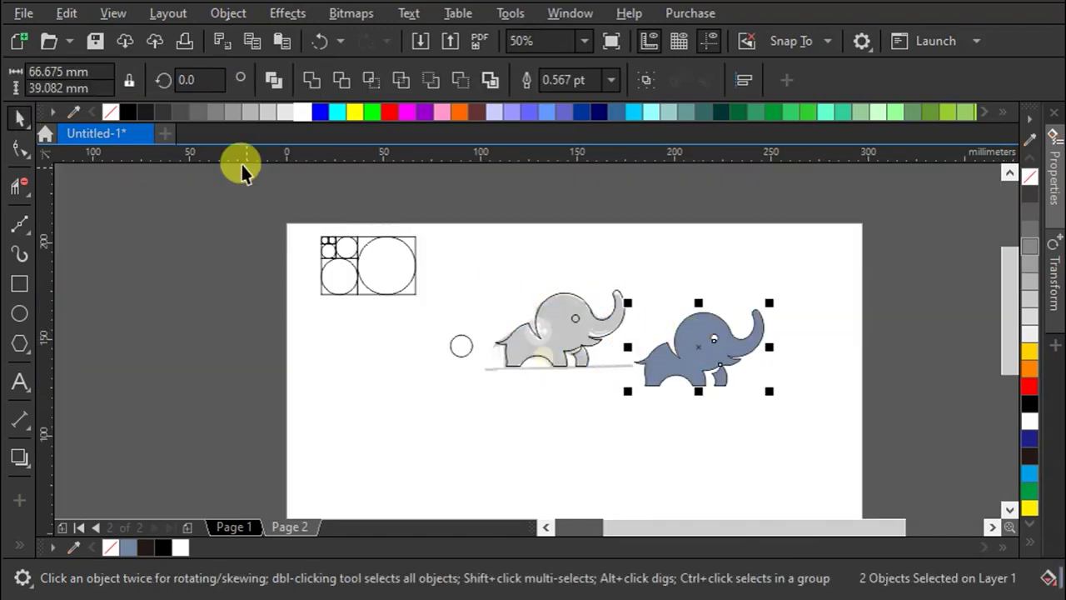
{"action": "left_click", "coordinate": [129, 111]}
{"action": "left_click", "coordinate": [640, 218]}
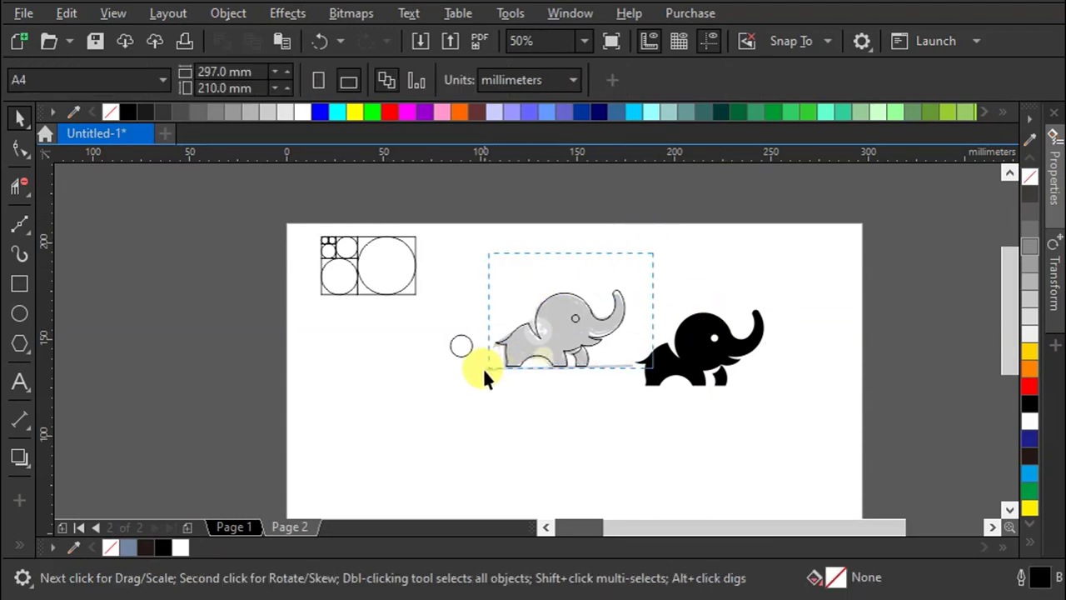
Marquee-select the black elephant's two pieces and move them lower onto empty page space.
{"action": "left_click_drag", "start_coordinate": [484, 370], "coordinate": [444, 383]}
{"action": "left_click", "coordinate": [445, 383]}
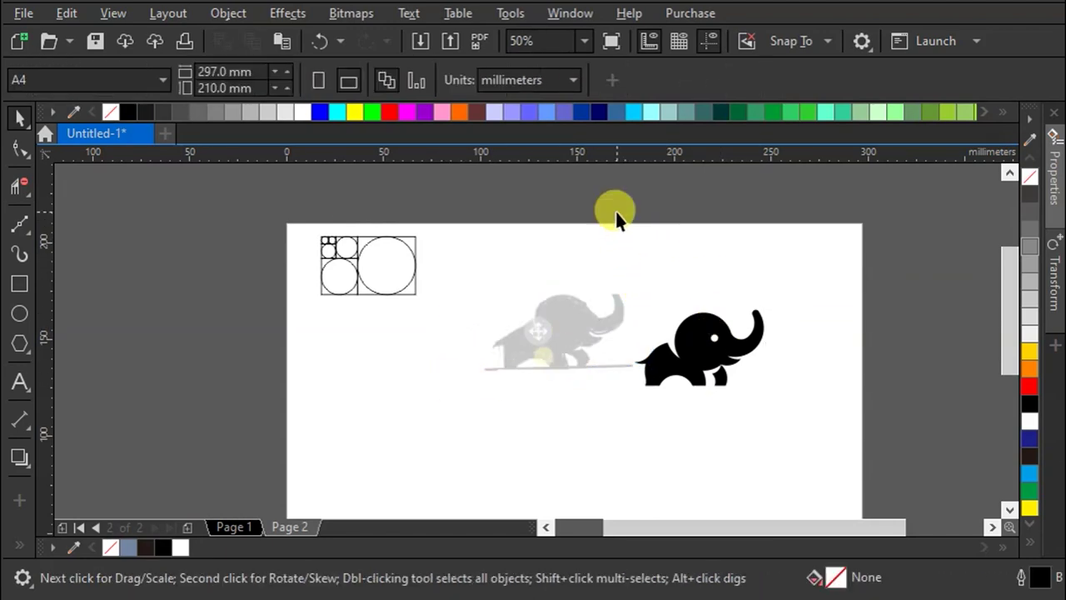
{"action": "left_click_drag", "start_coordinate": [617, 214], "coordinate": [814, 430]}
{"action": "mouse_move", "coordinate": [678, 376]}
{"action": "left_mouse_down"}
{"action": "mouse_move", "coordinate": [575, 354]}
{"action": "mouse_move", "coordinate": [571, 460]}
{"action": "left_mouse_up"}
{"action": "scroll", "coordinate": [590, 267], "scroll_direction": "down", "scroll_amount": 2}
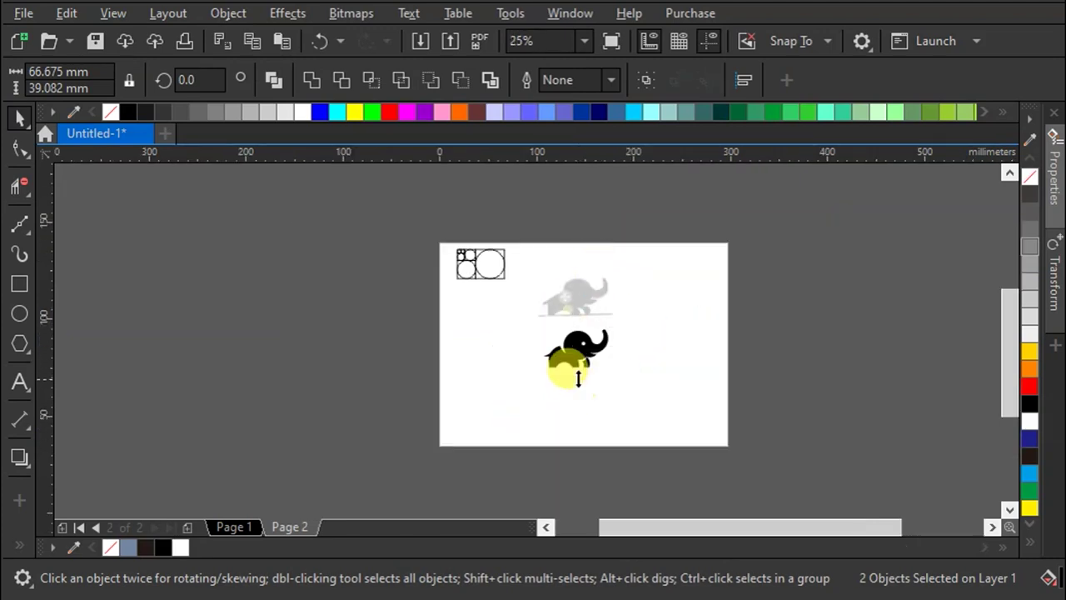
{"action": "scroll", "coordinate": [578, 377], "scroll_direction": "up", "scroll_amount": 2}
{"action": "left_click_drag", "start_coordinate": [578, 245], "coordinate": [578, 333]}
{"action": "left_click", "coordinate": [812, 339]}
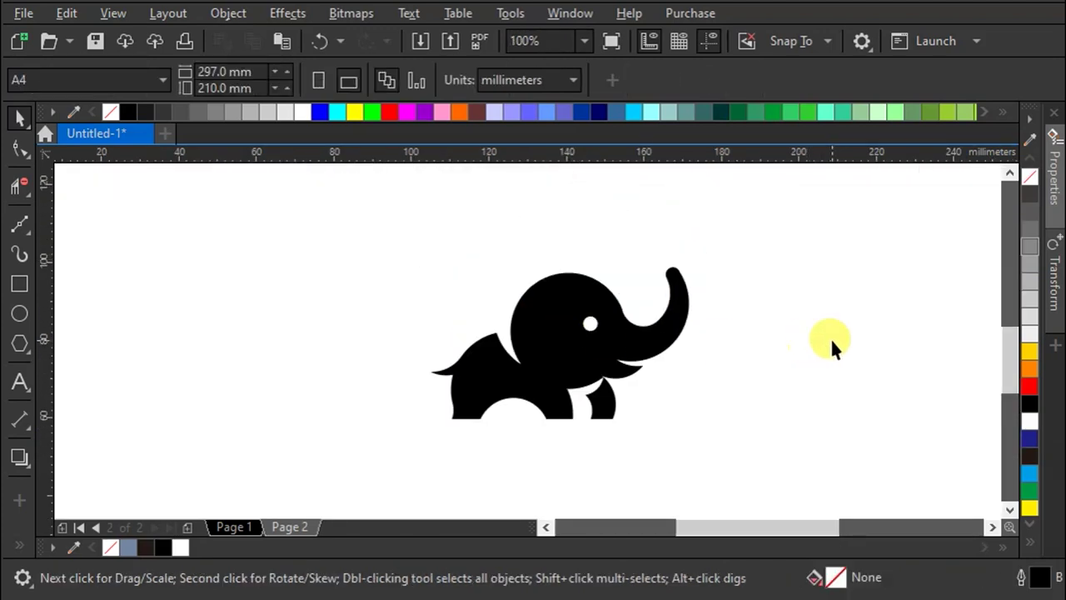